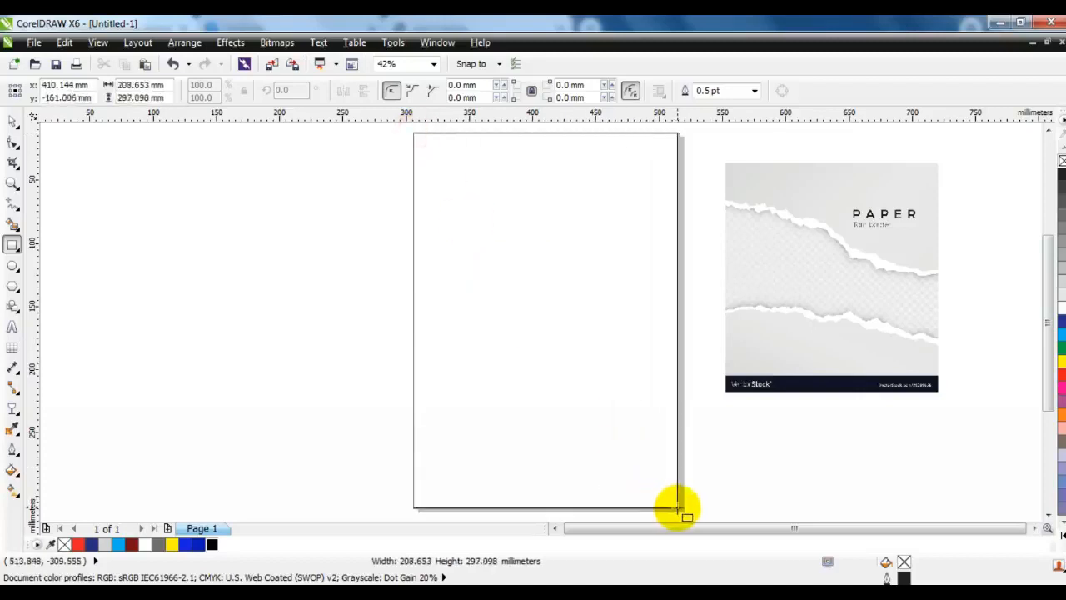
- Draw a page-sized rectangle, about 210 × 297 mm, and fill it with 40% black grey
drag(681, 510, 684, 508)
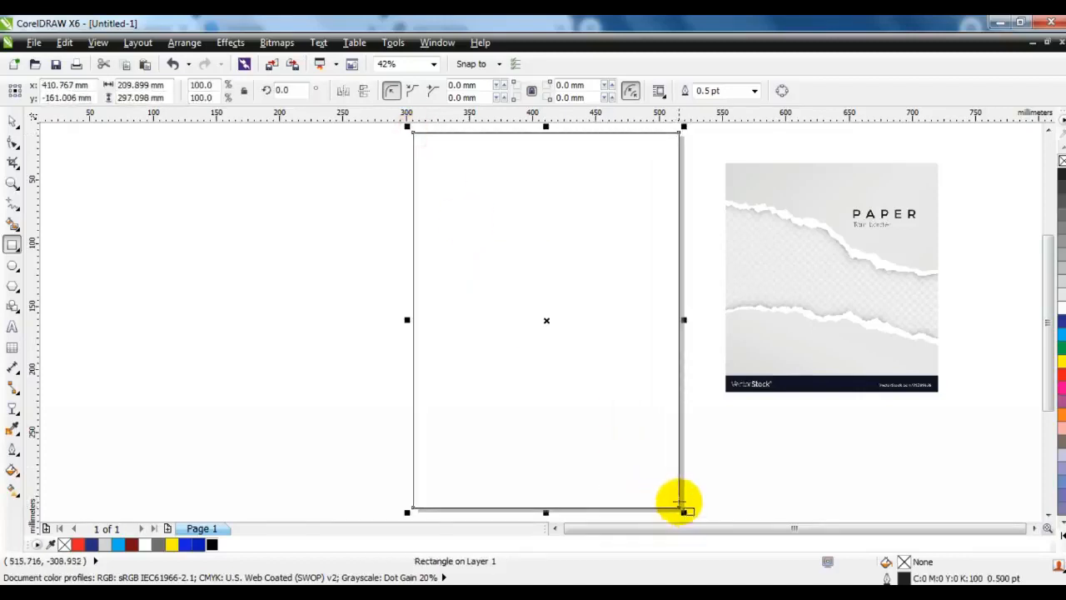
click(12, 121)
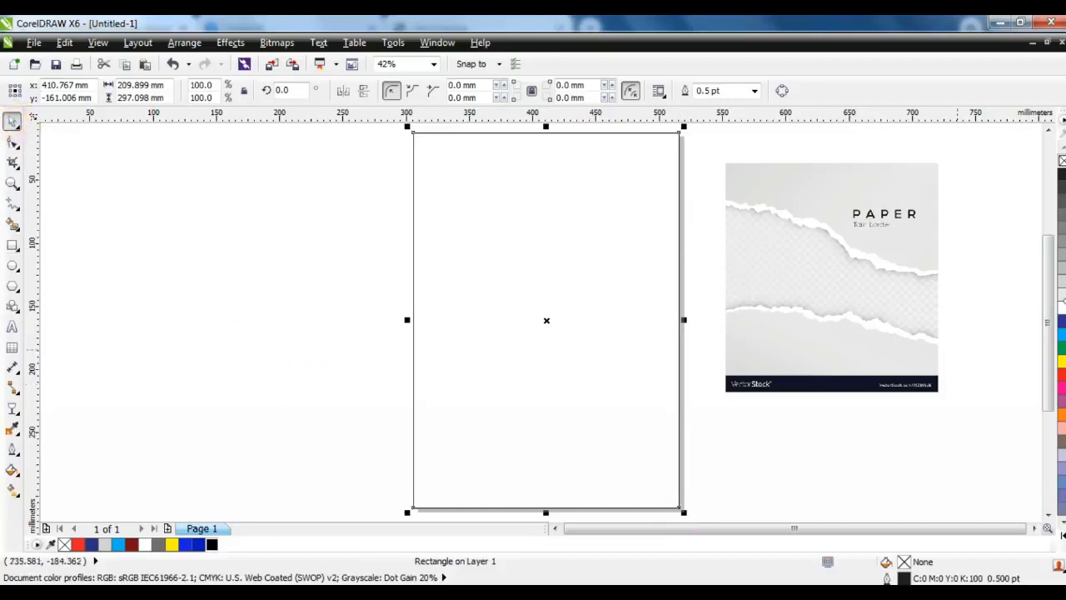
click(1062, 259)
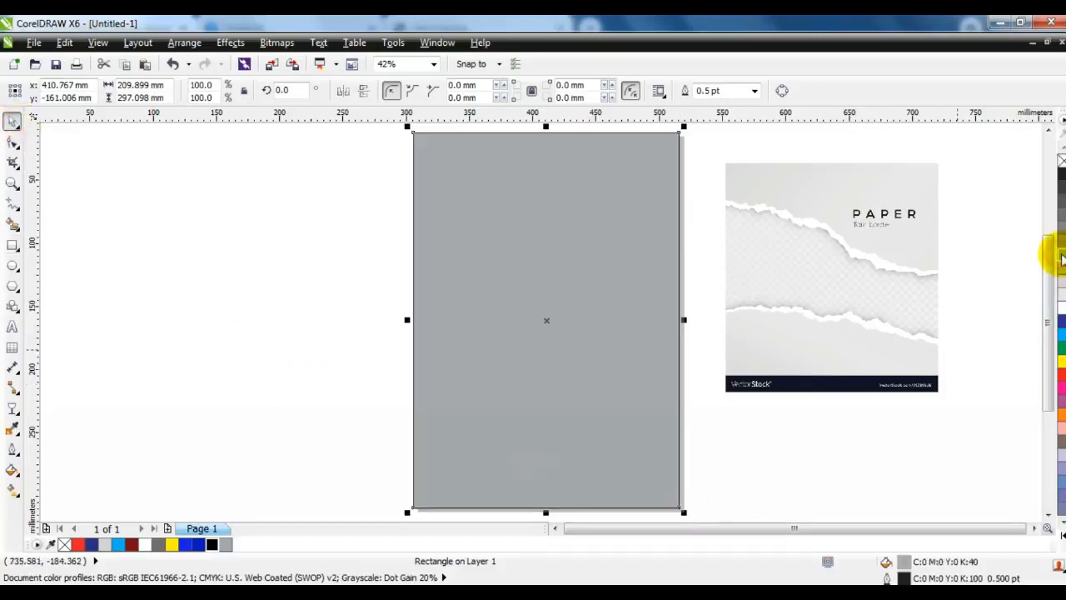
click(993, 284)
- Trace the torn-paper reference bitmap using the low quality image outline trace with detail set to maximum
click(12, 183)
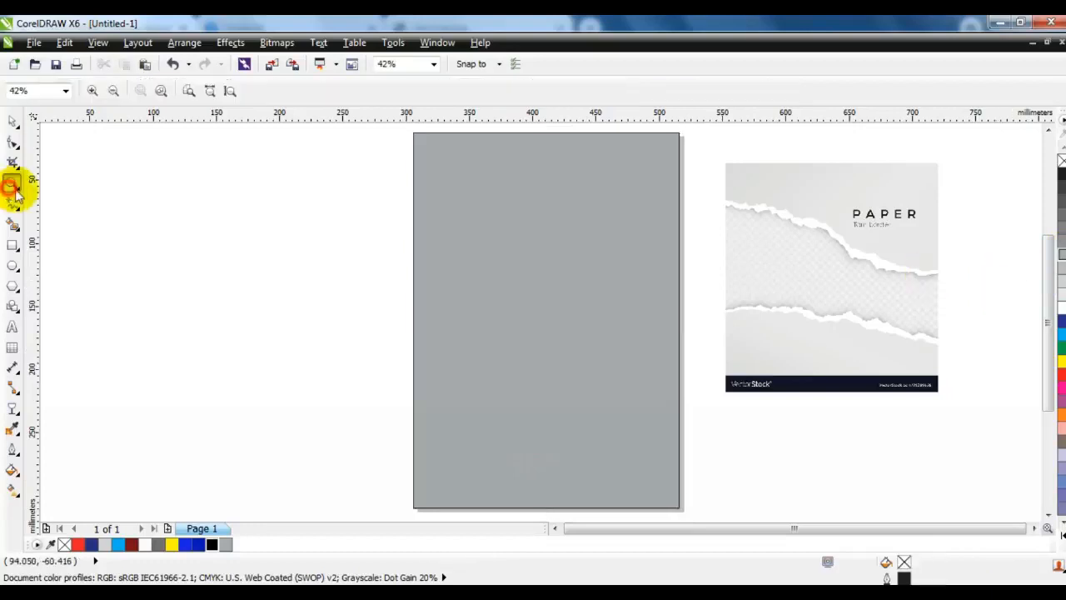
drag(717, 164, 956, 335)
click(14, 124)
click(452, 209)
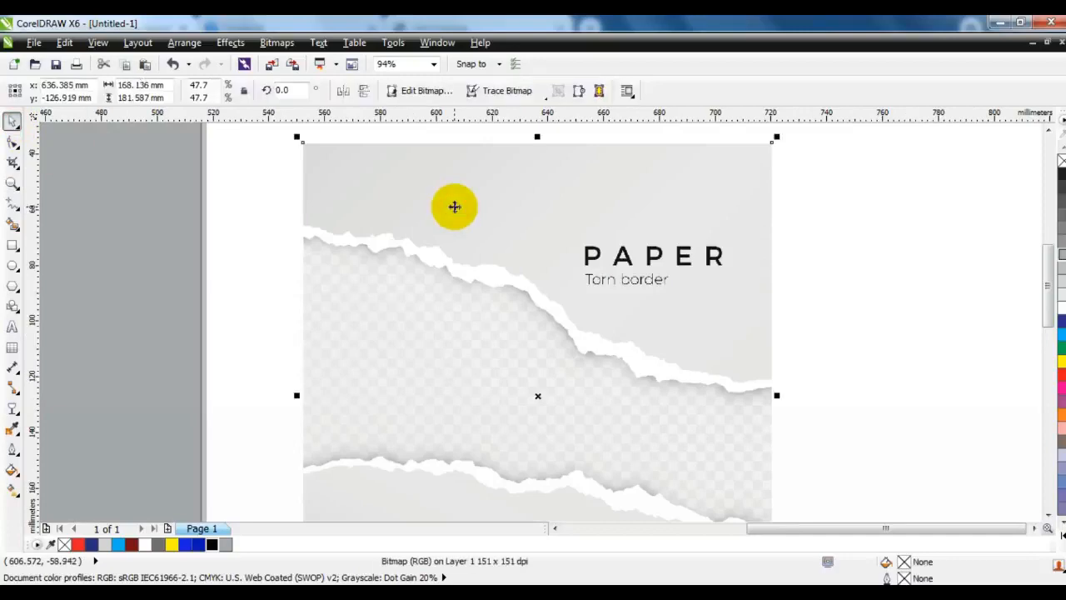
right_click(454, 207)
mouse_move(504, 104)
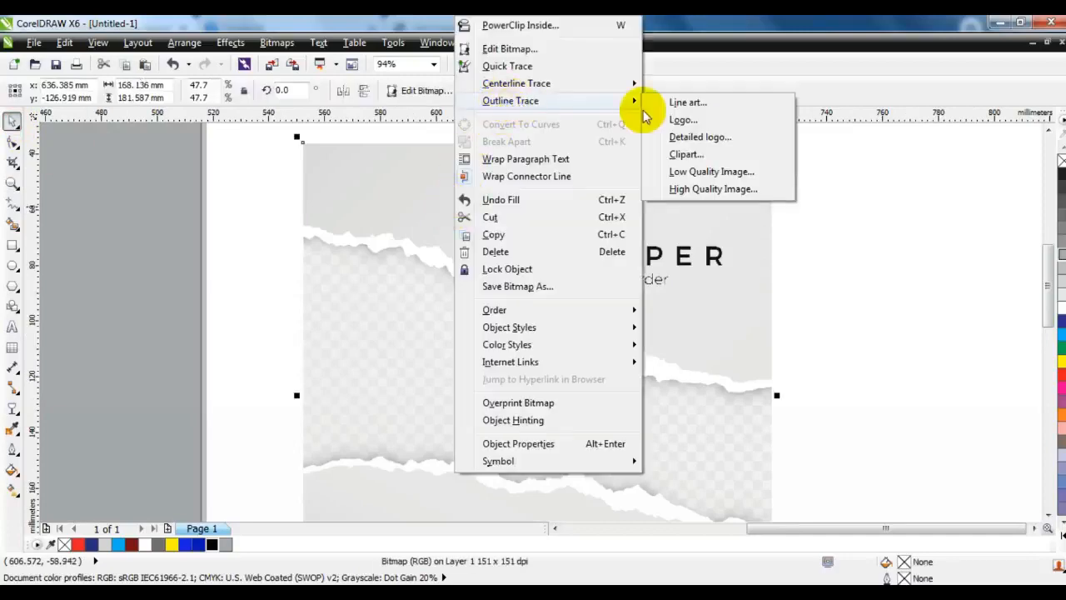
click(692, 171)
click(490, 342)
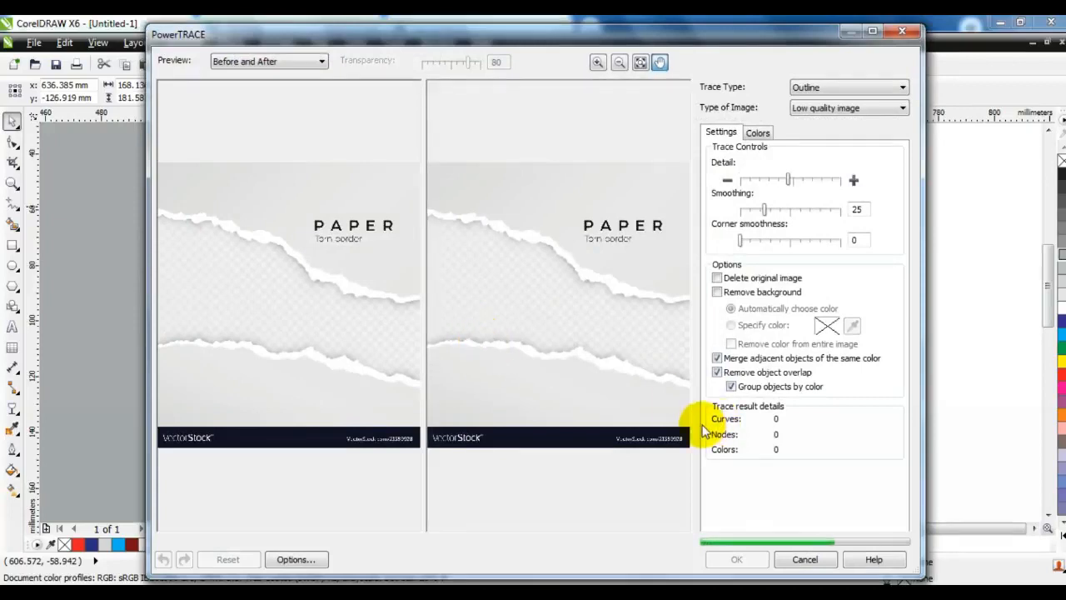
click(843, 180)
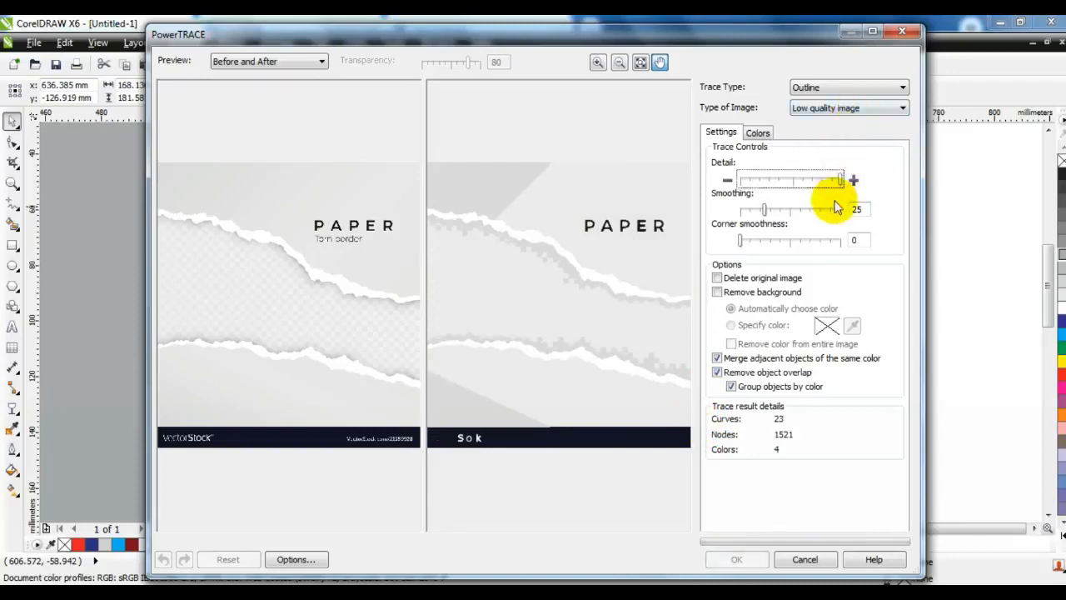
click(737, 559)
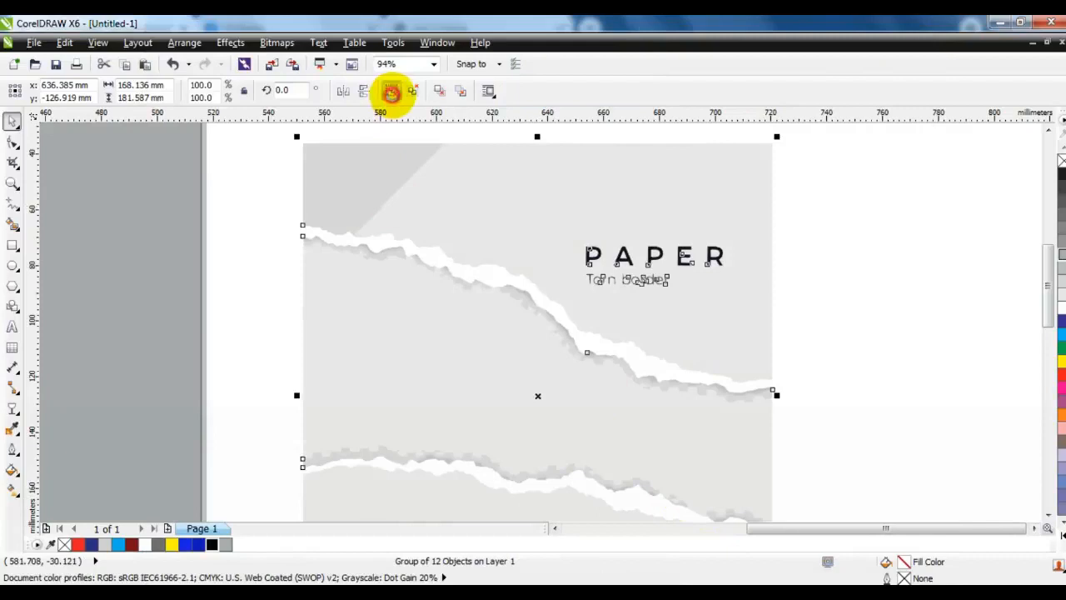
- Ungroup the traced artwork down to single curves and fill the upper white torn-edge strip with magenta
click(391, 92)
click(883, 313)
click(619, 357)
click(392, 92)
click(911, 292)
click(648, 369)
click(392, 92)
click(903, 338)
click(657, 368)
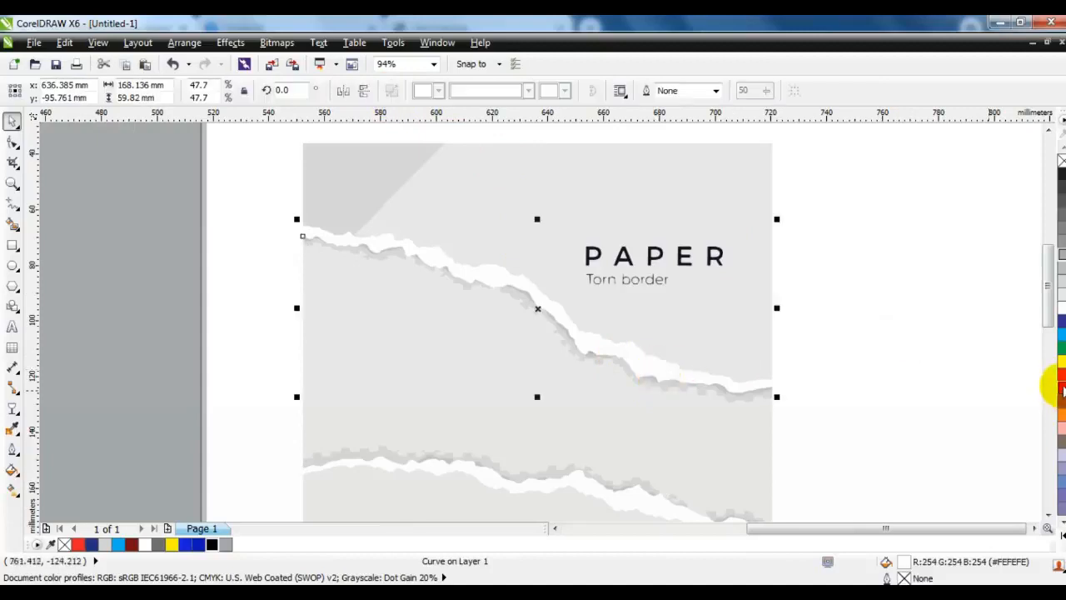
click(1061, 387)
- Move the magenta torn strip to the upper part of the grey page and delete the remaining traced artwork and reference image
drag(697, 352, 319, 263)
key(F3)
click(433, 201)
key(F4)
drag(580, 164, 858, 425)
key(Delete)
- Bring the torn strip to the front and rotate it to about 277.7°, placing it nearly upright across the page's upper right area
click(345, 141)
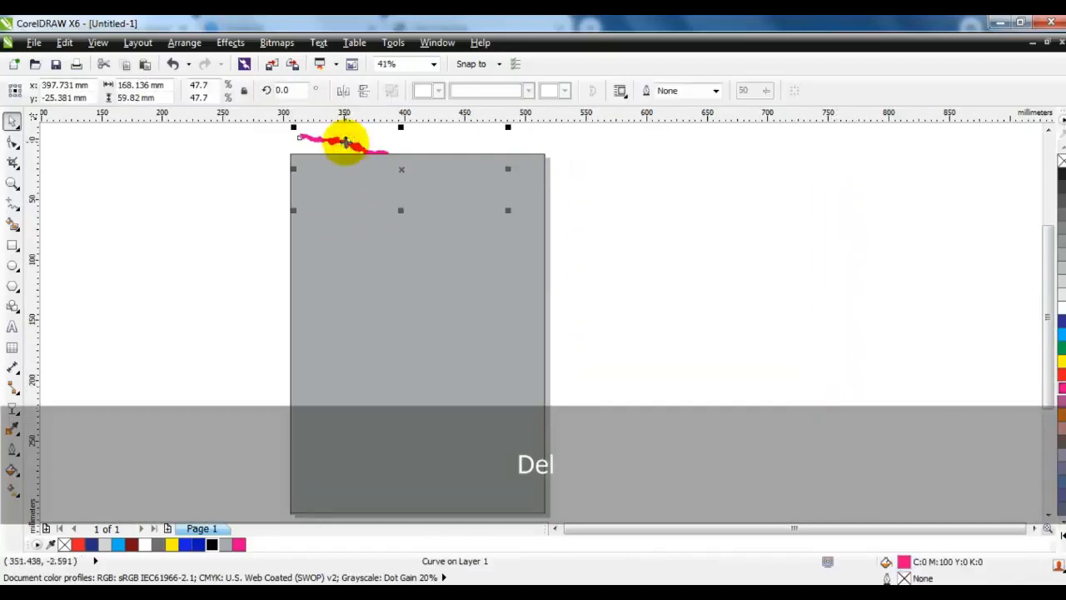
key(shift+Page_Up)
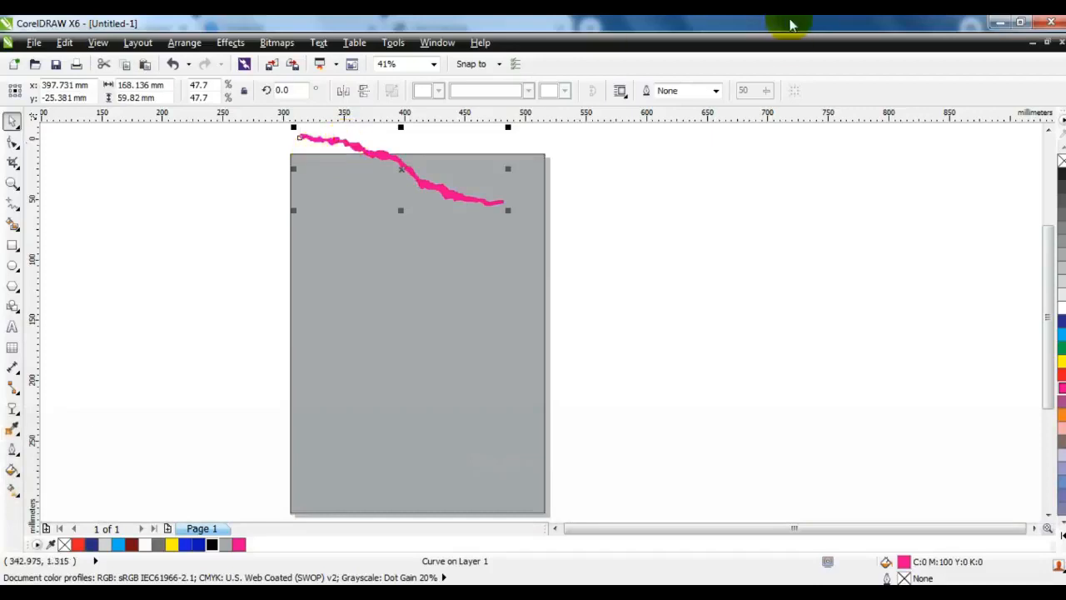
click(1048, 131)
click(435, 225)
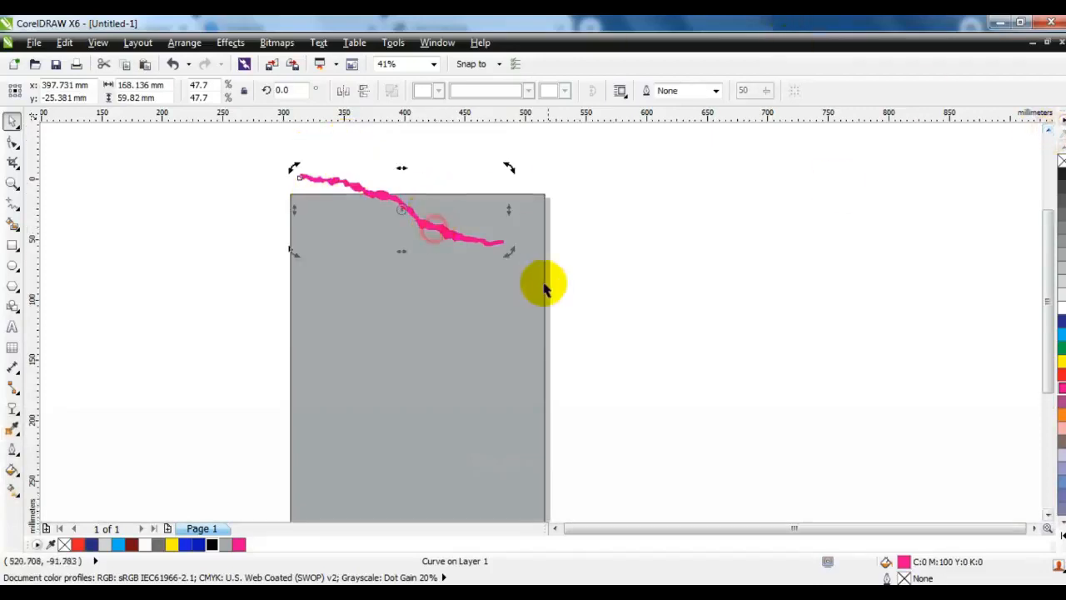
drag(508, 249, 389, 276)
drag(399, 236, 469, 316)
click(469, 316)
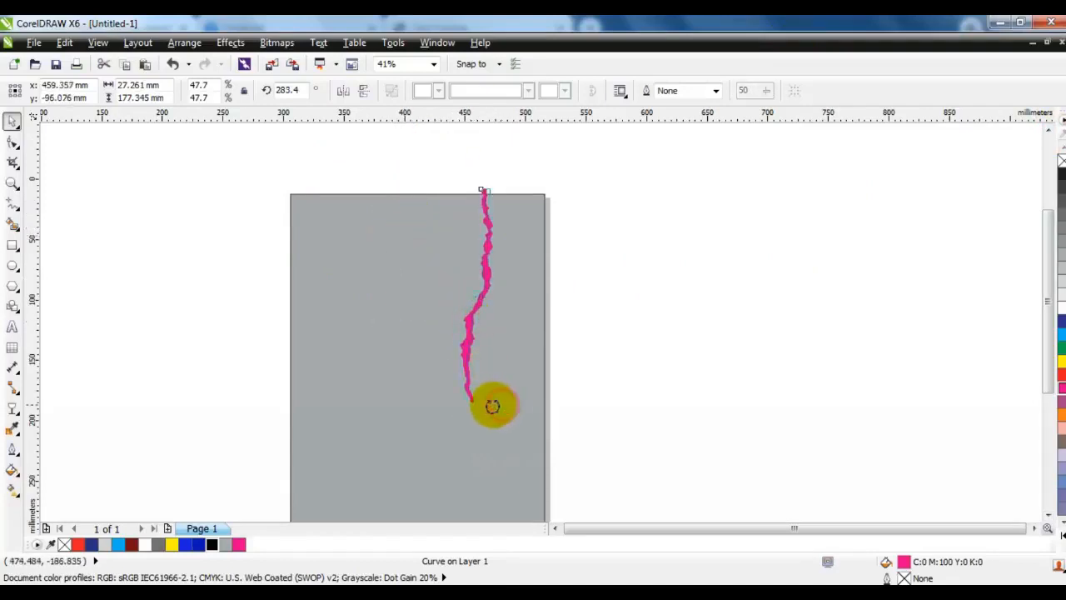
click(662, 374)
drag(470, 328, 462, 323)
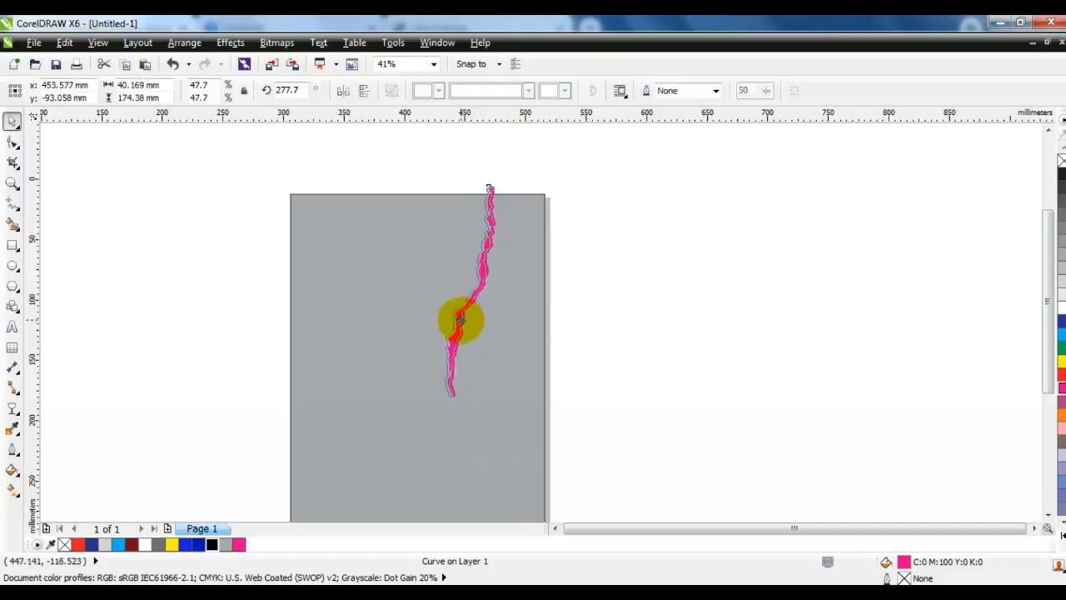
drag(460, 319, 462, 320)
- Recolour the torn strip on the grey page black
click(553, 214)
key(shift+F2)
key(Escape)
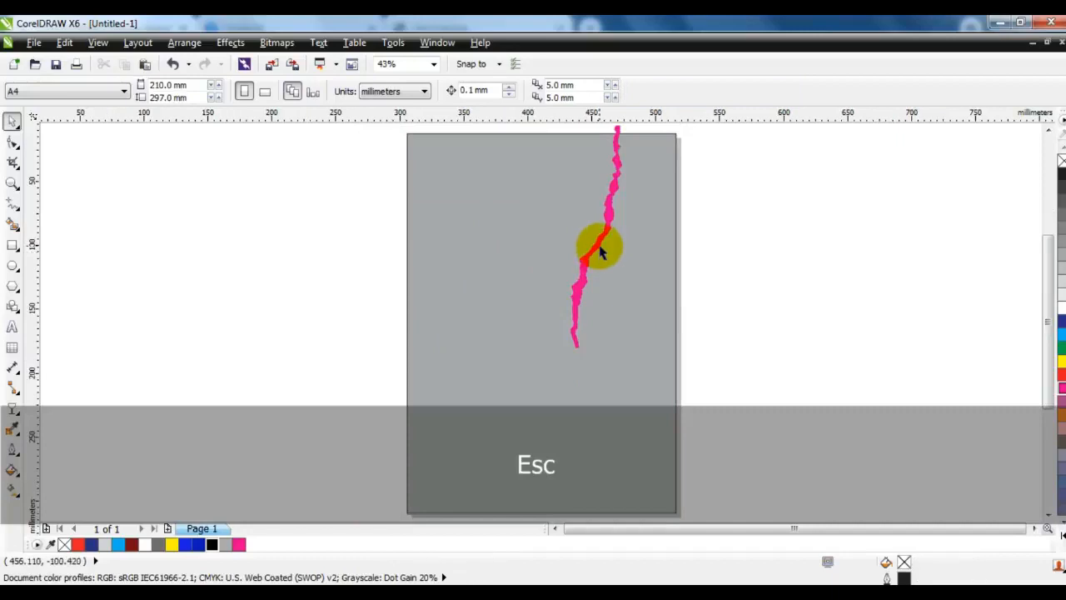
click(602, 251)
click(212, 544)
- Duplicate the black strip, mirror the copy horizontally and vertically, place it at the page's lower left and tilt it slightly clockwise
key(KP_Add)
click(345, 90)
click(363, 90)
drag(590, 233, 470, 391)
click(492, 307)
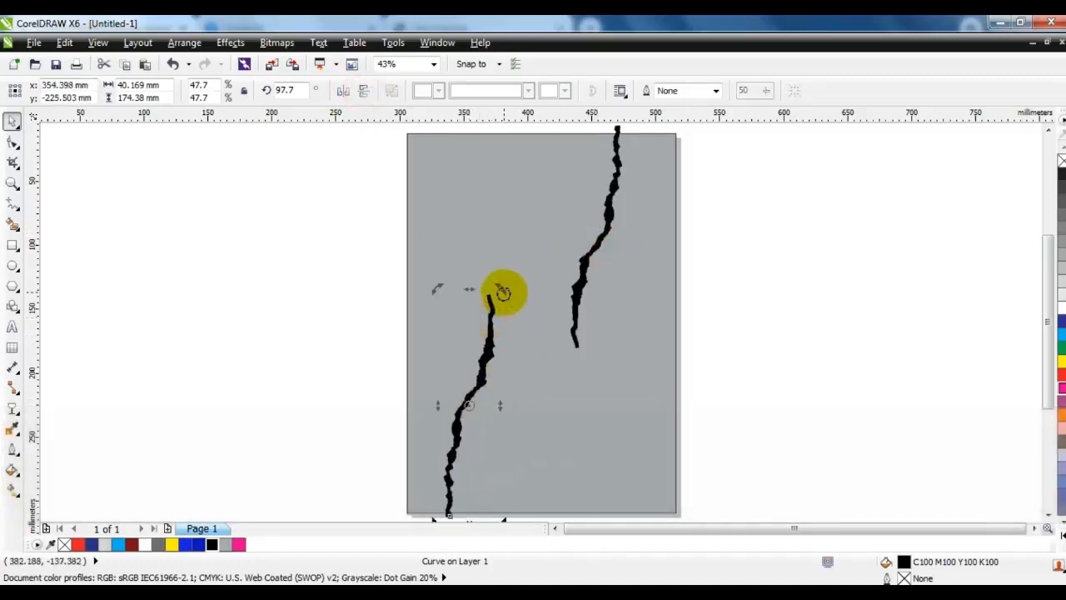
drag(506, 296, 497, 347)
- Weld the two black torn strips together and trim their shape out of the grey rectangle
shift+click(583, 272)
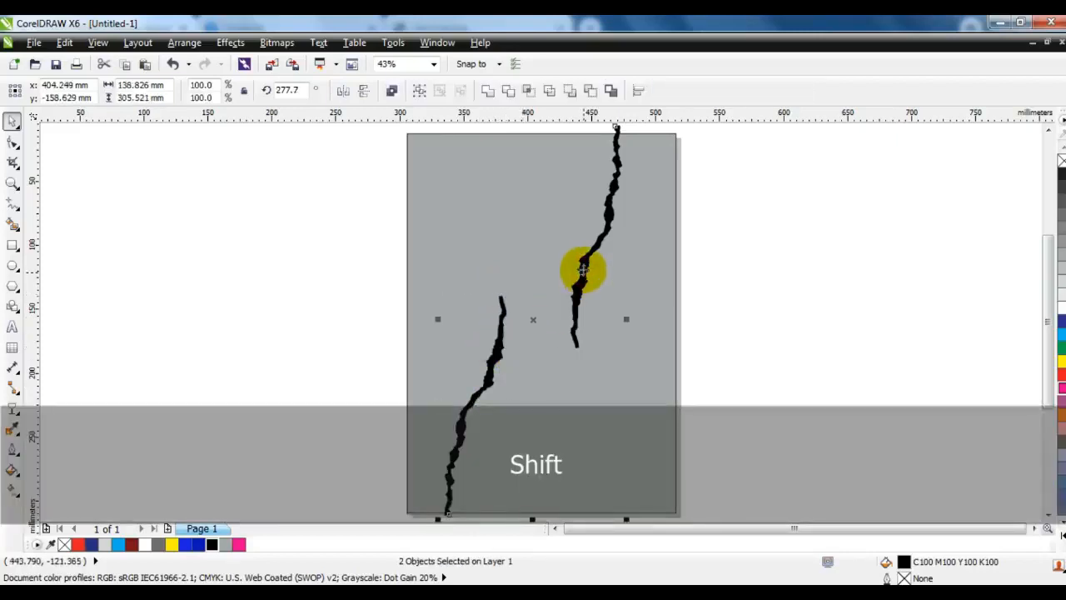
click(488, 90)
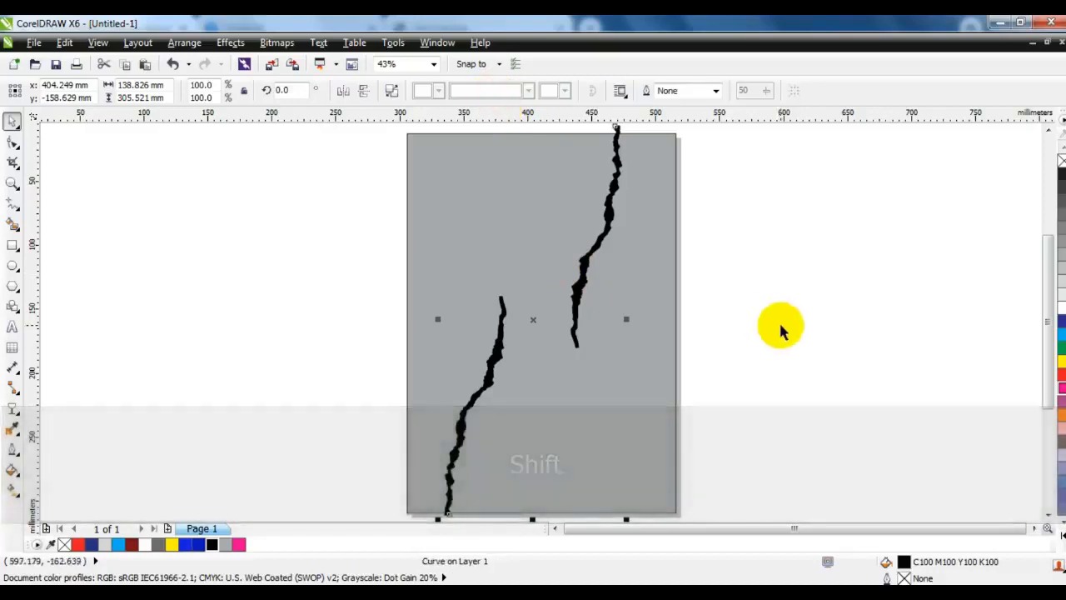
shift+click(664, 287)
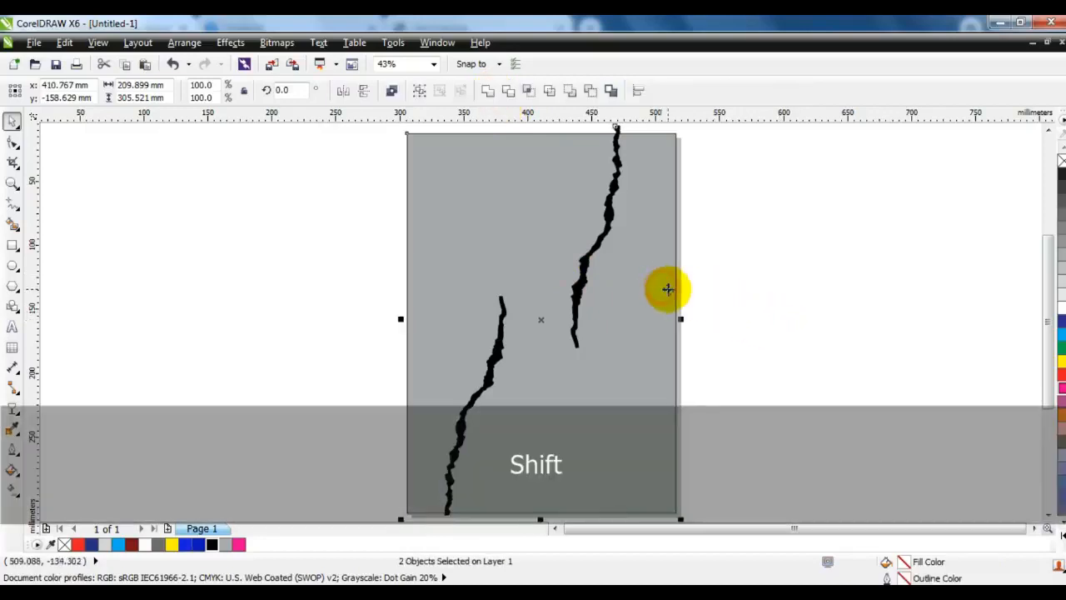
click(508, 91)
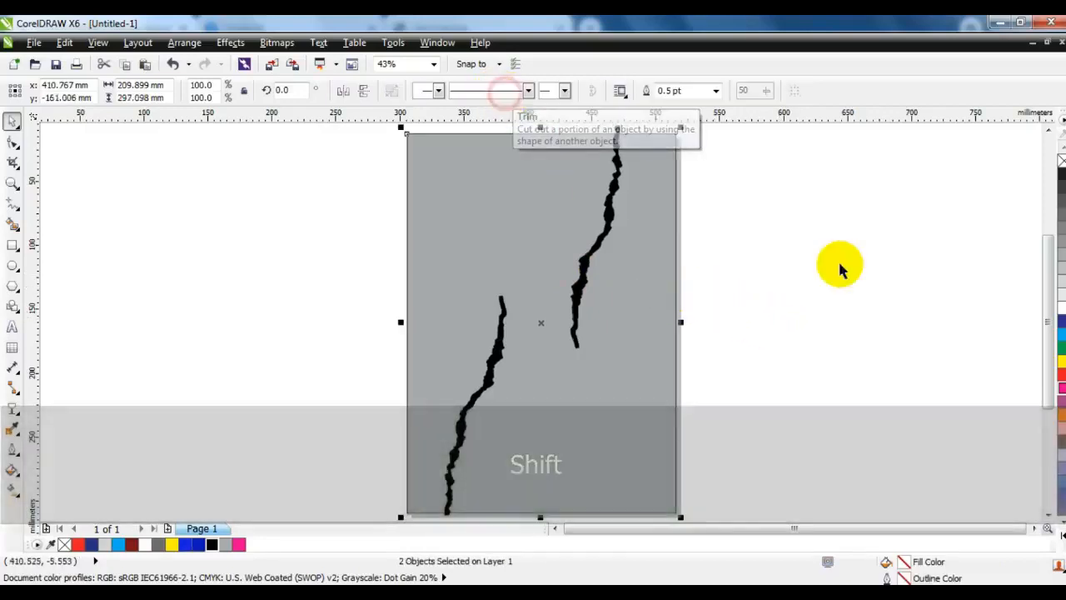
- Move the welded black strips off the page to the blank area on its right
click(872, 276)
drag(585, 282, 948, 275)
click(709, 278)
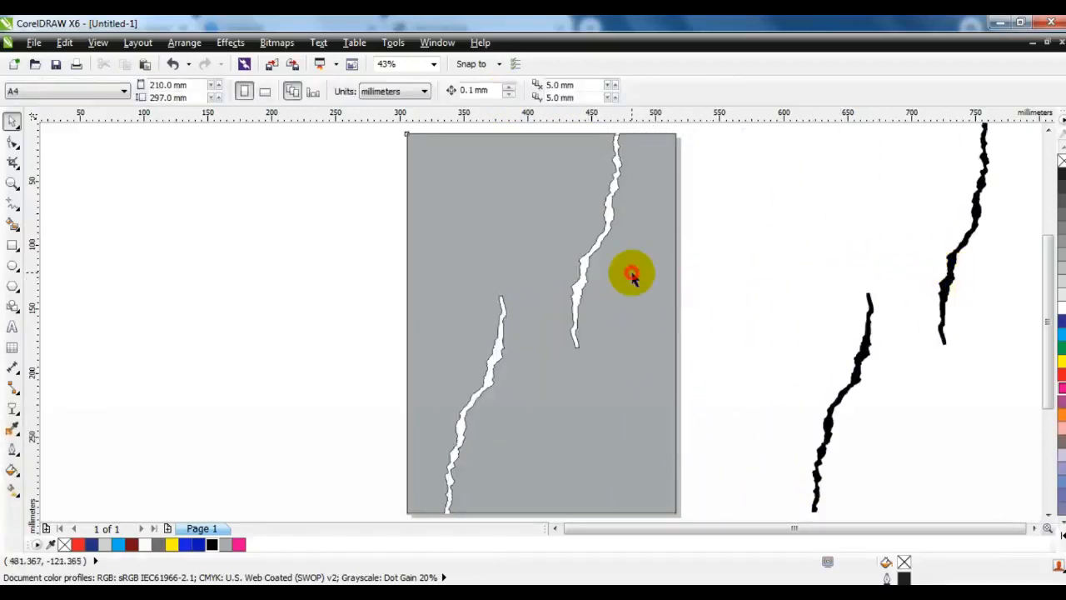
- Draw a straight freehand line about 196 mm long from the upper tear's lower end to above the page's top edge, 3.0 pt wide
click(631, 274)
click(13, 183)
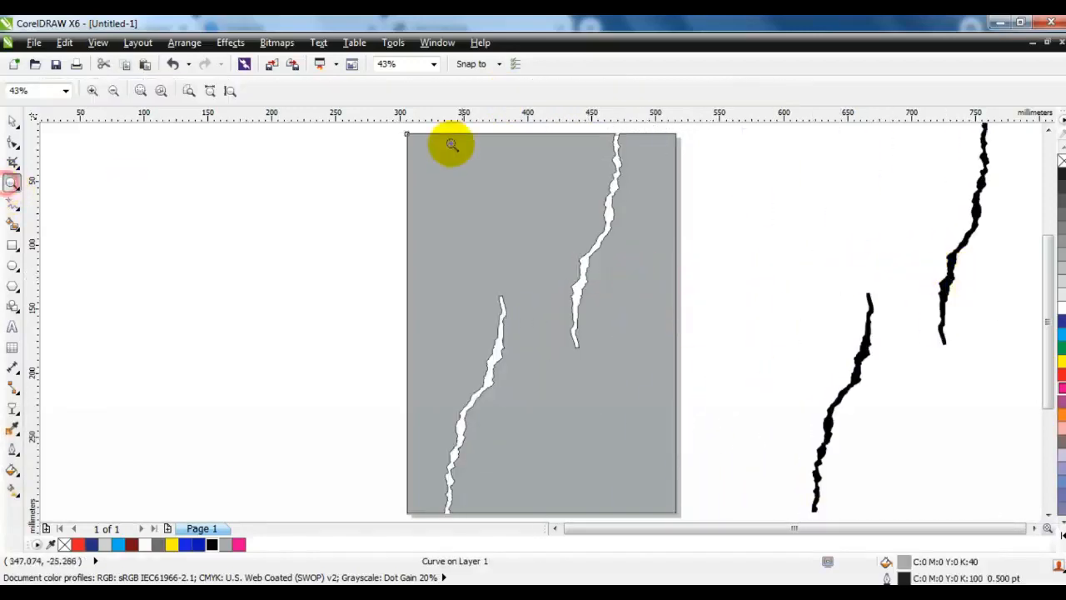
drag(398, 125, 740, 349)
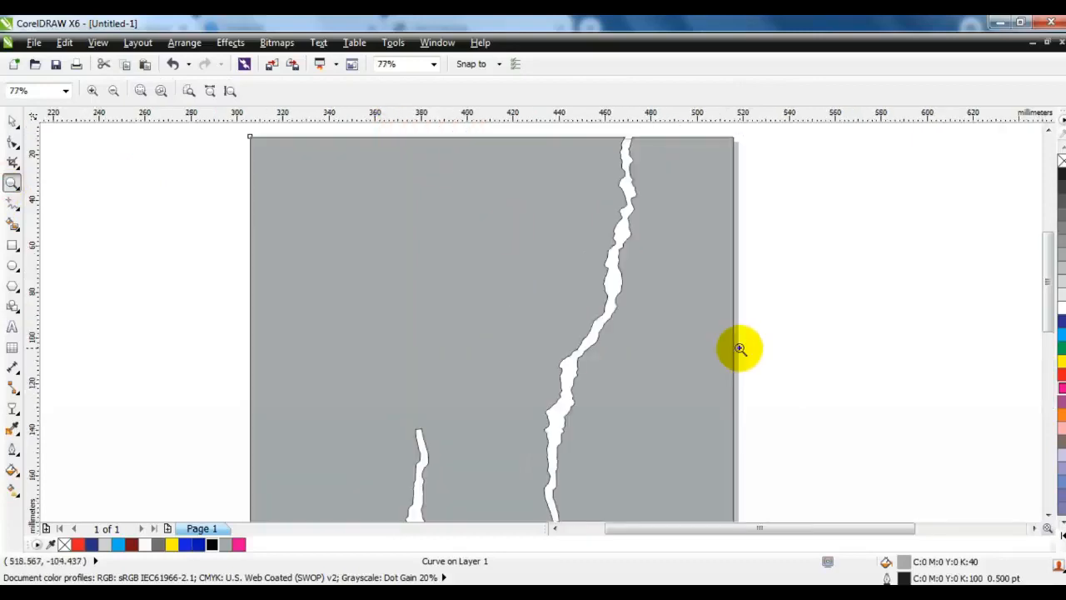
click(10, 125)
click(463, 298)
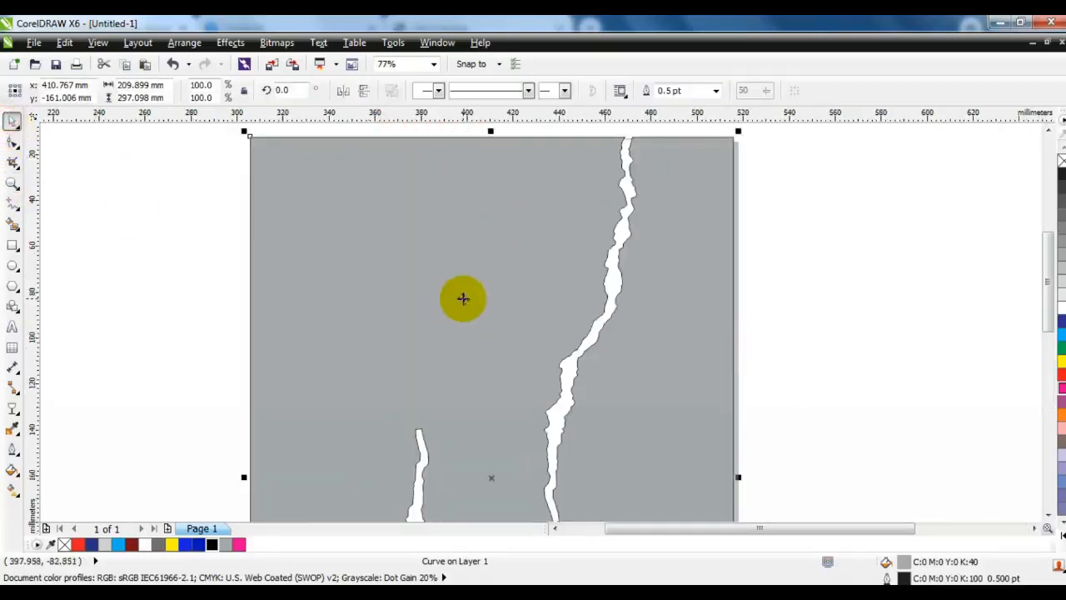
click(157, 252)
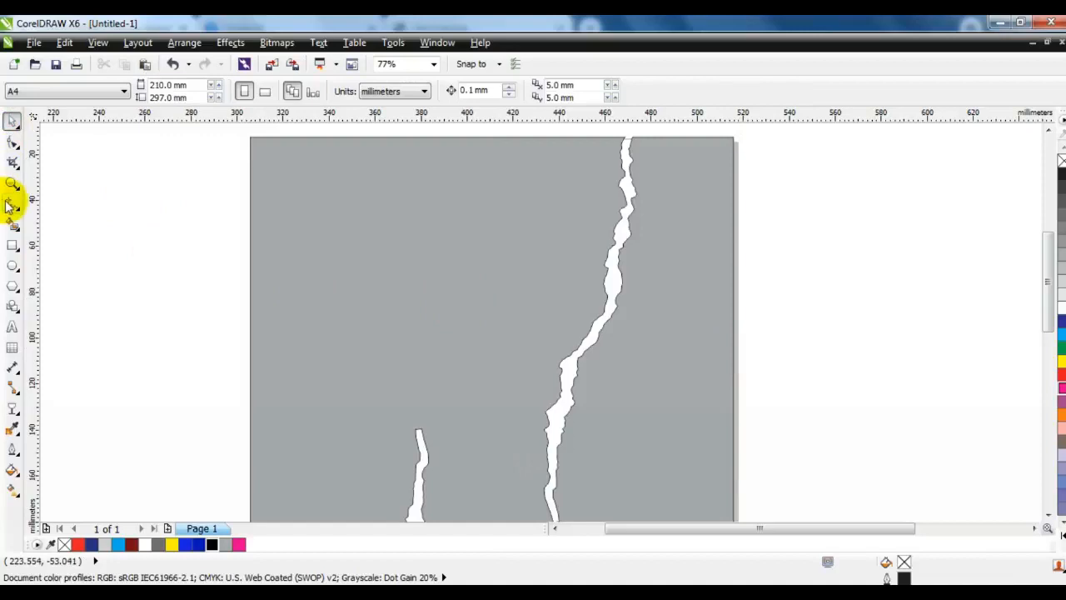
click(12, 205)
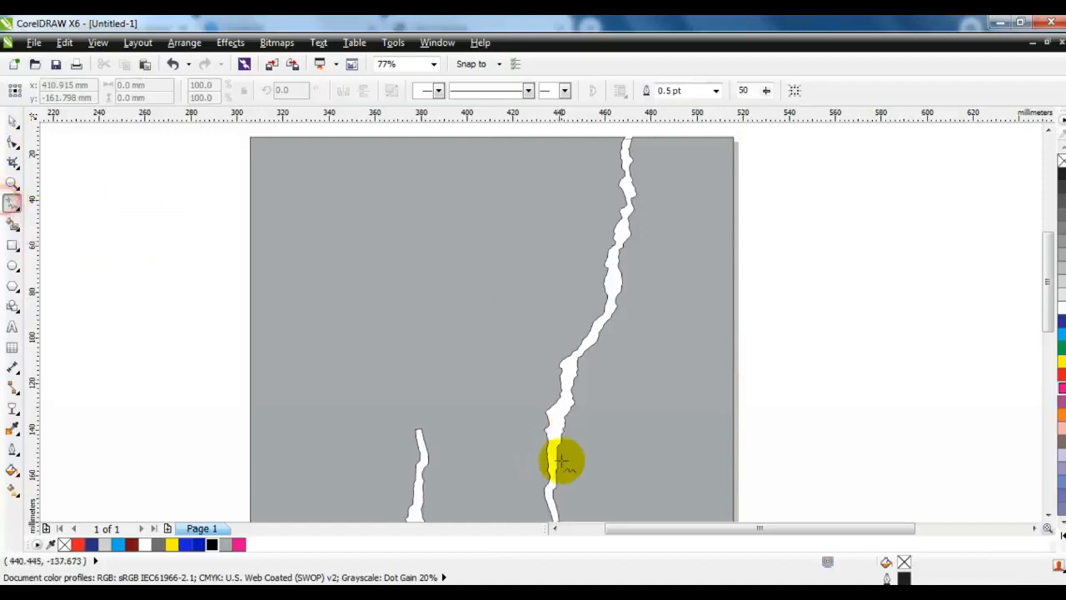
click(1050, 516)
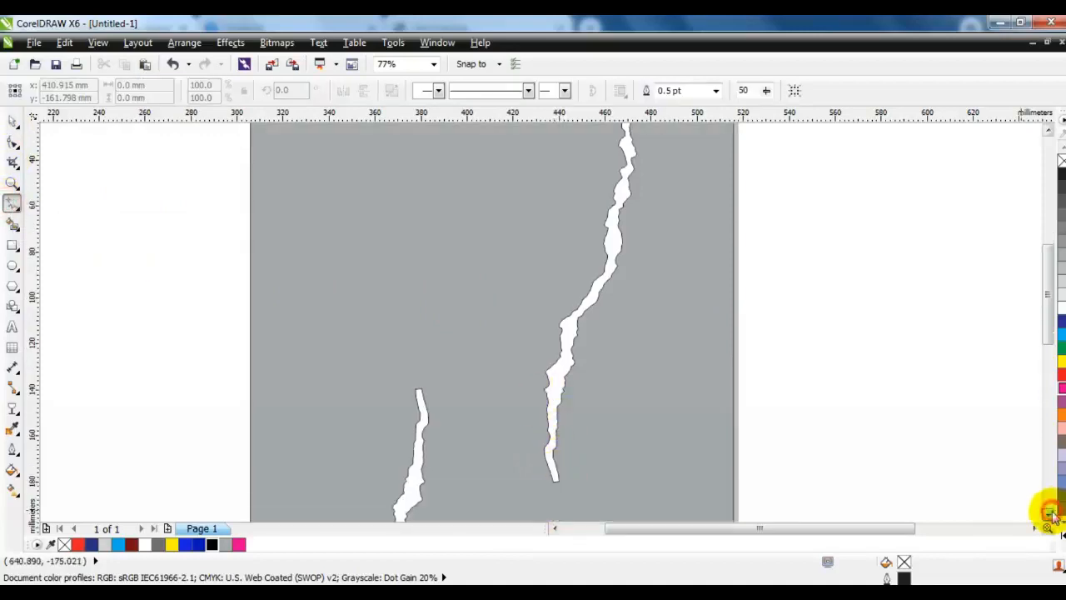
click(555, 476)
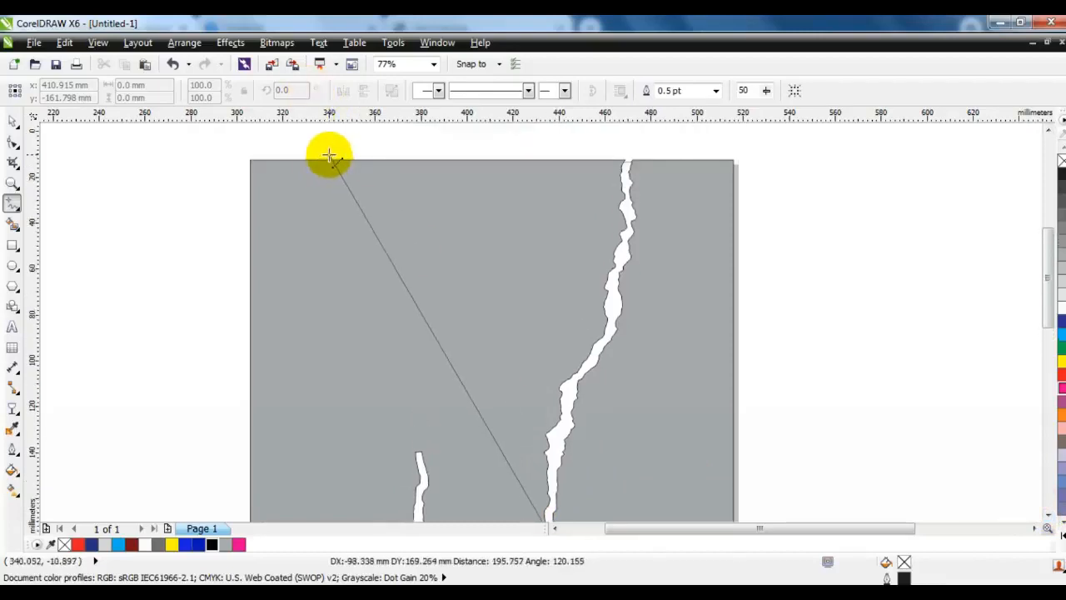
click(329, 155)
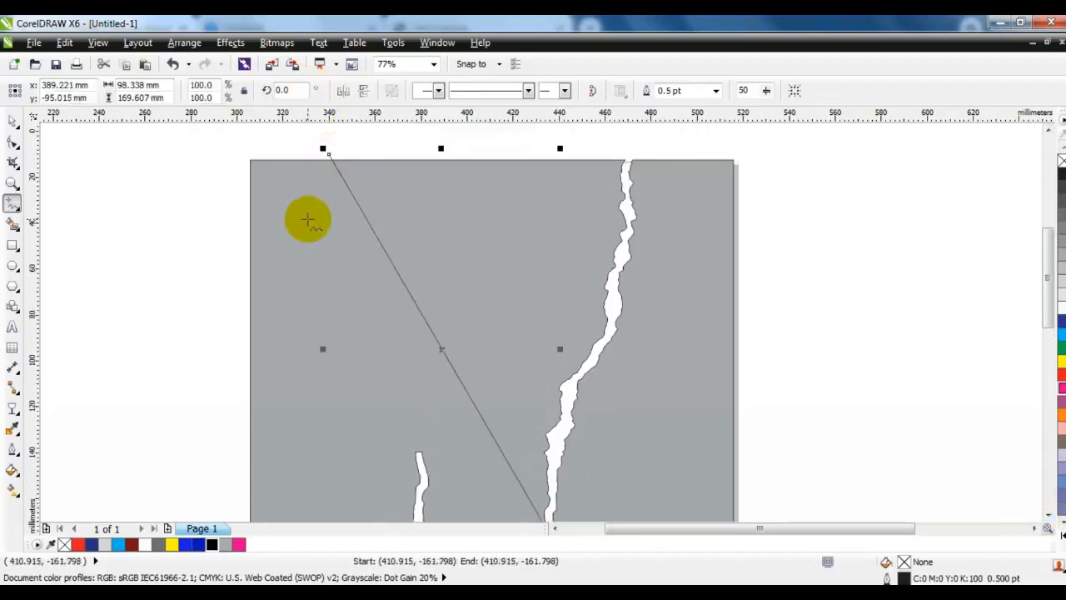
click(716, 90)
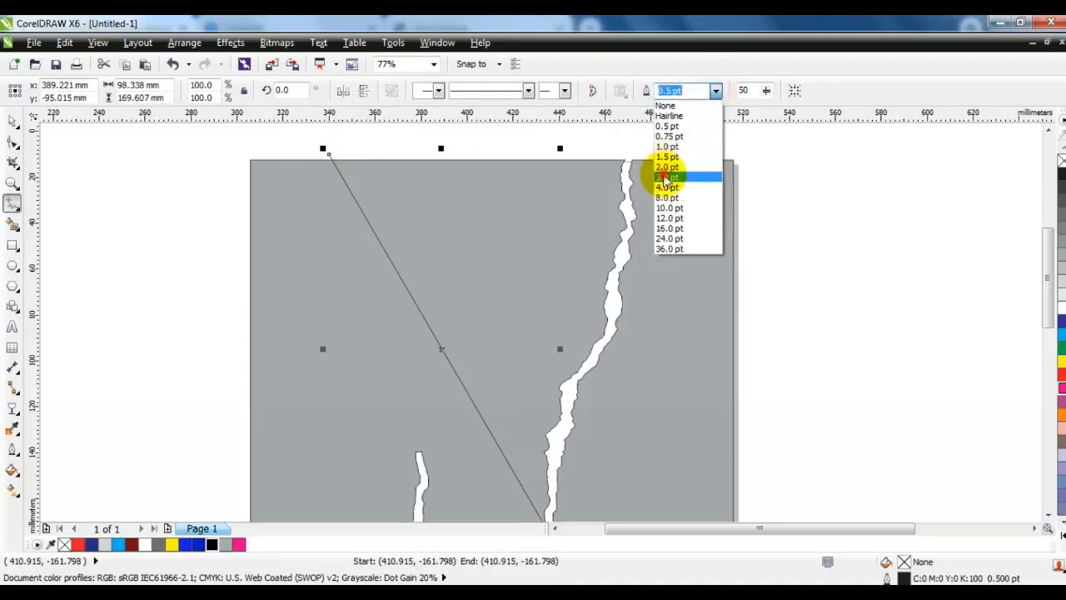
click(668, 178)
- Duplicate the diagonal line and place the copy so it runs from the lower tear's upper end down past the page's bottom edge
click(12, 182)
right_click(431, 255)
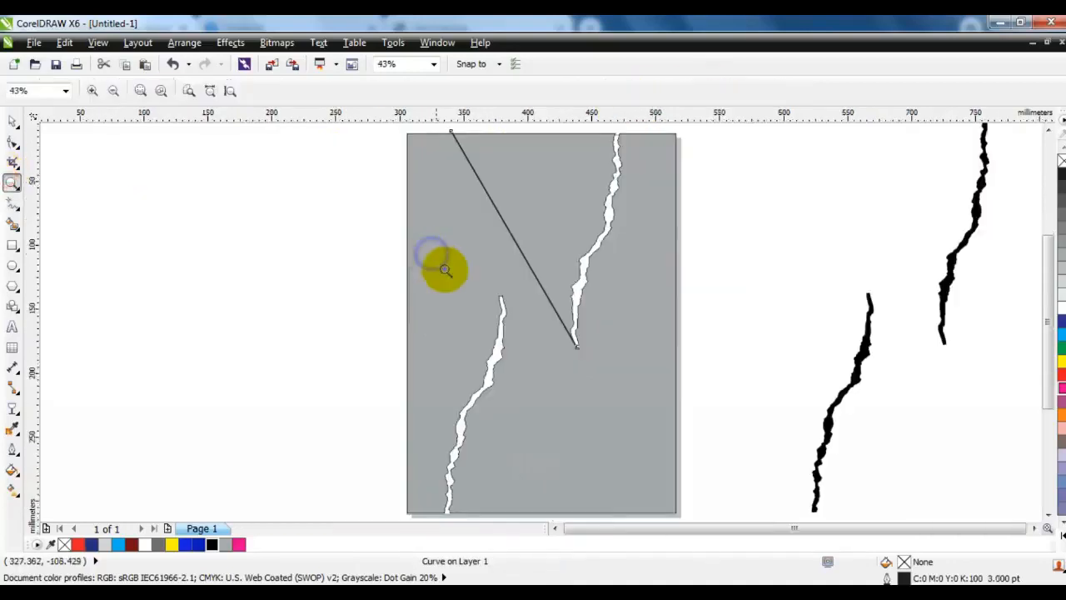
click(13, 122)
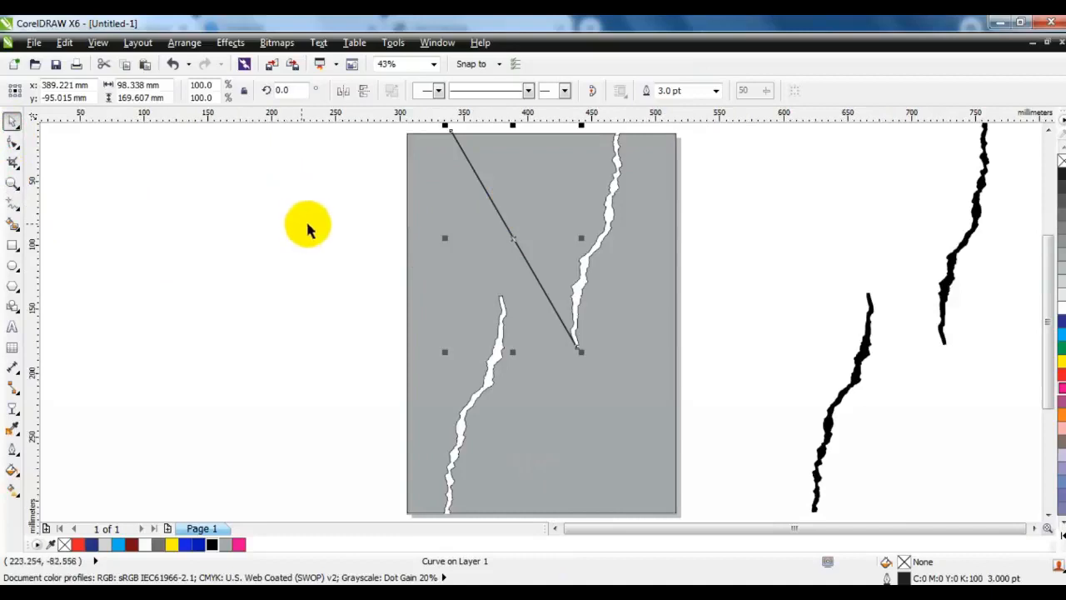
key(KP_Add)
drag(498, 209, 550, 389)
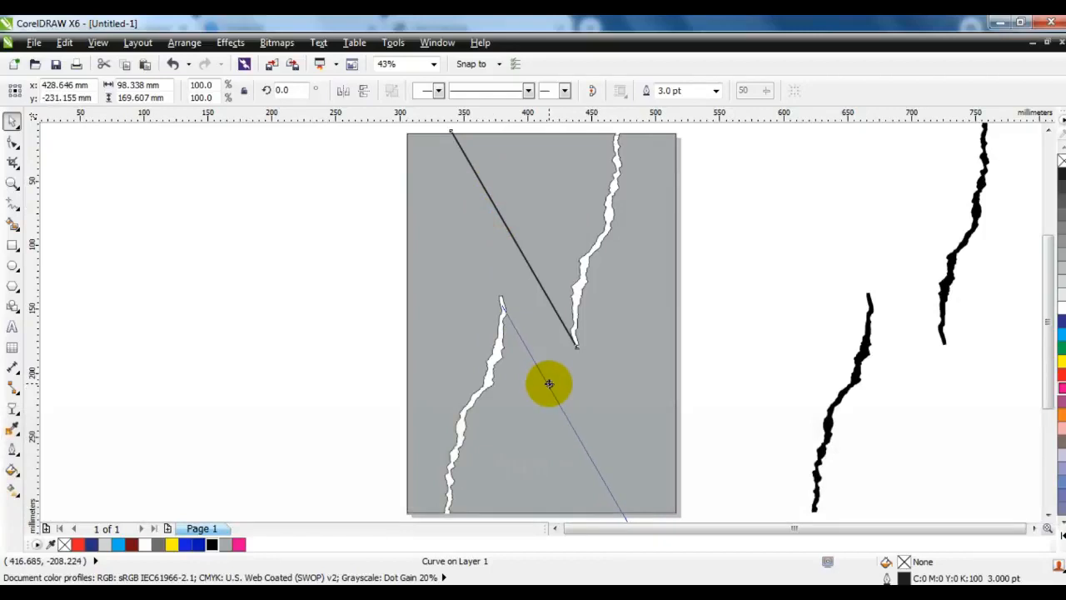
drag(549, 384, 549, 385)
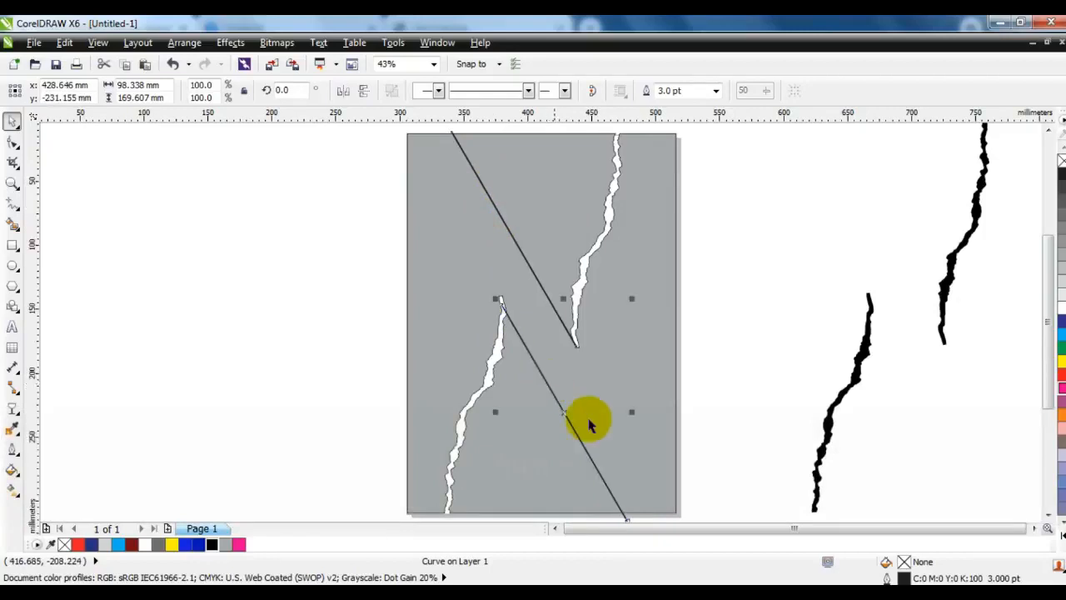
- Combine the two diagonal lines into a single curve object
key(shift)
shift+click(489, 200)
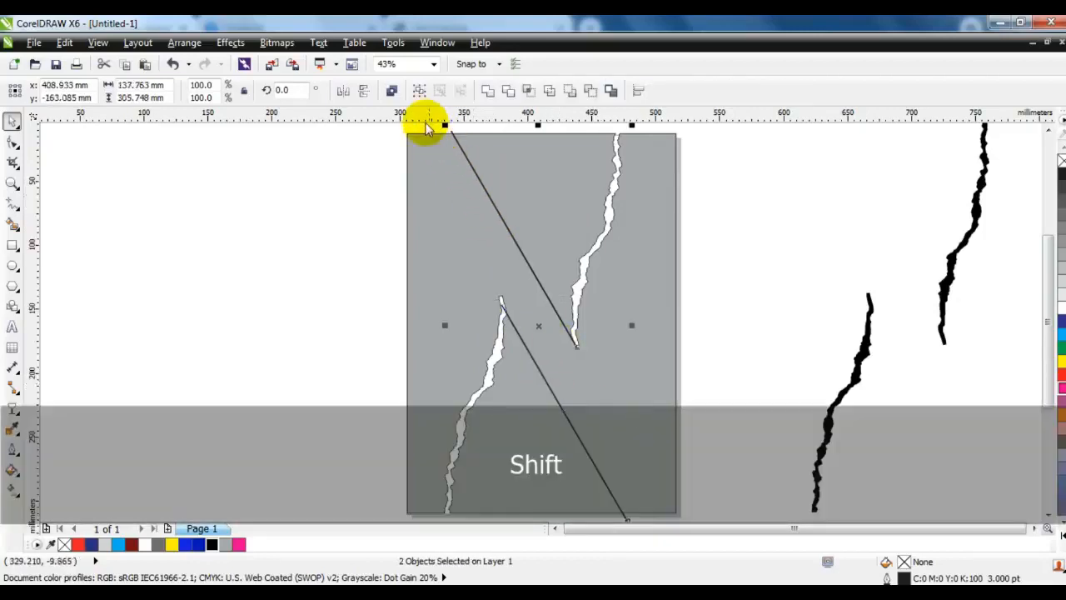
click(392, 92)
click(185, 317)
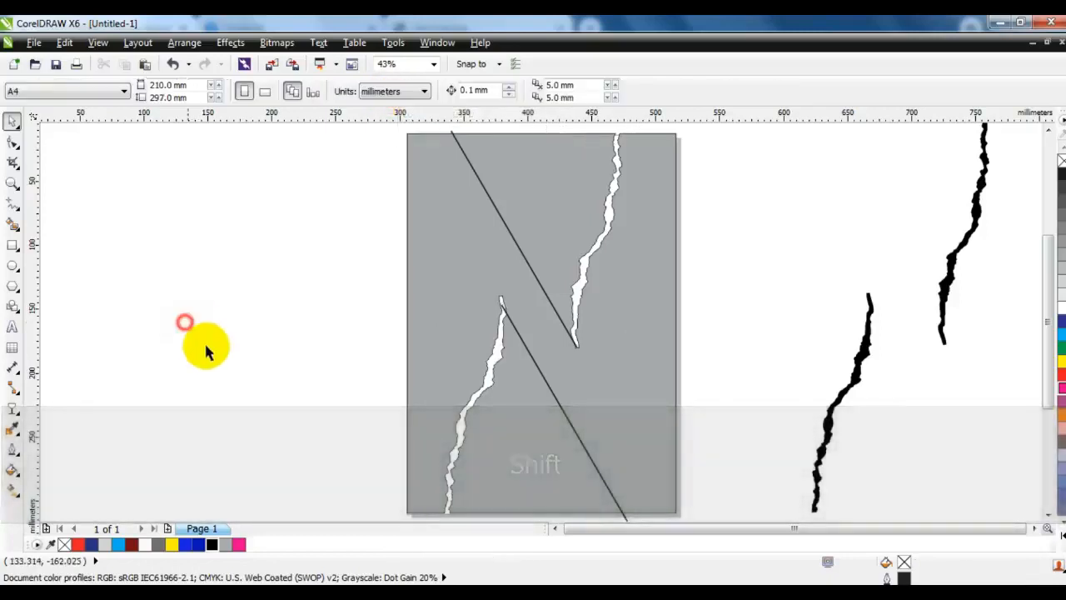
- Trim the grey page shape with the combined diagonal lines, and delete the lines from the drawing
click(552, 393)
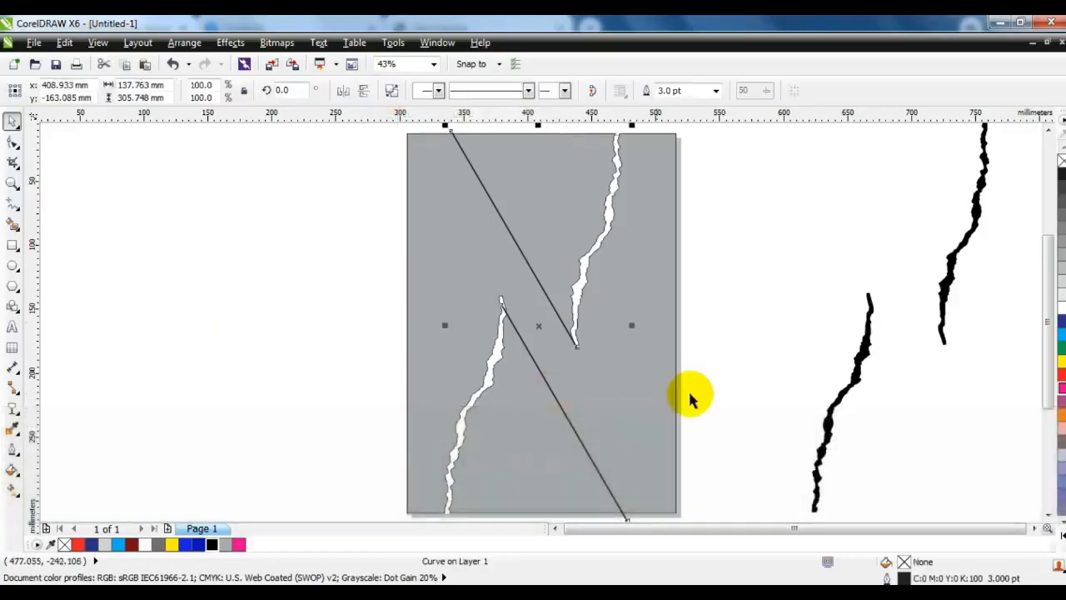
shift+click(672, 310)
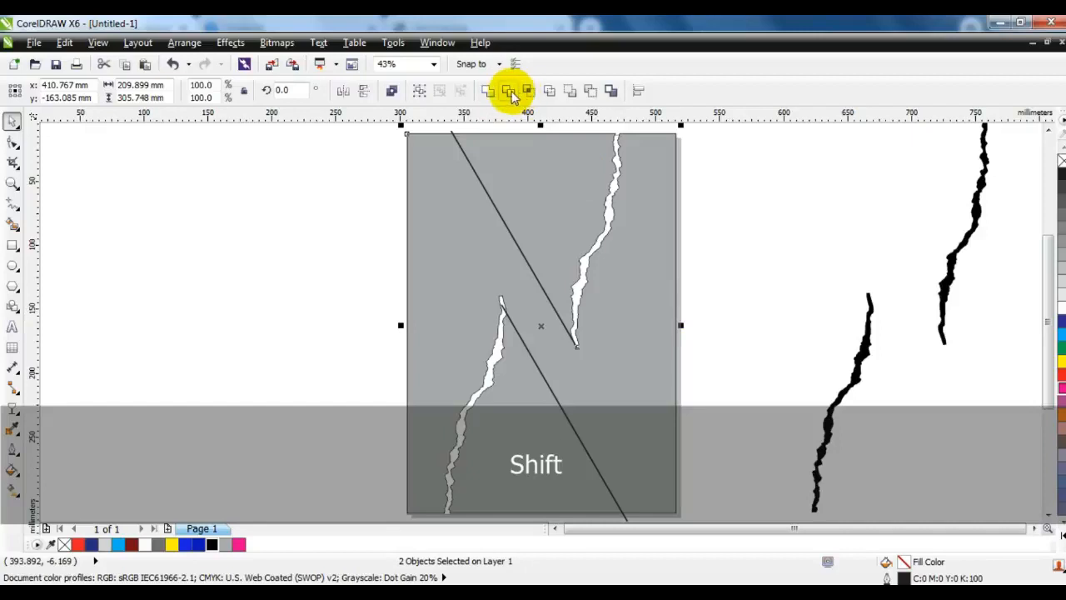
click(511, 91)
click(278, 191)
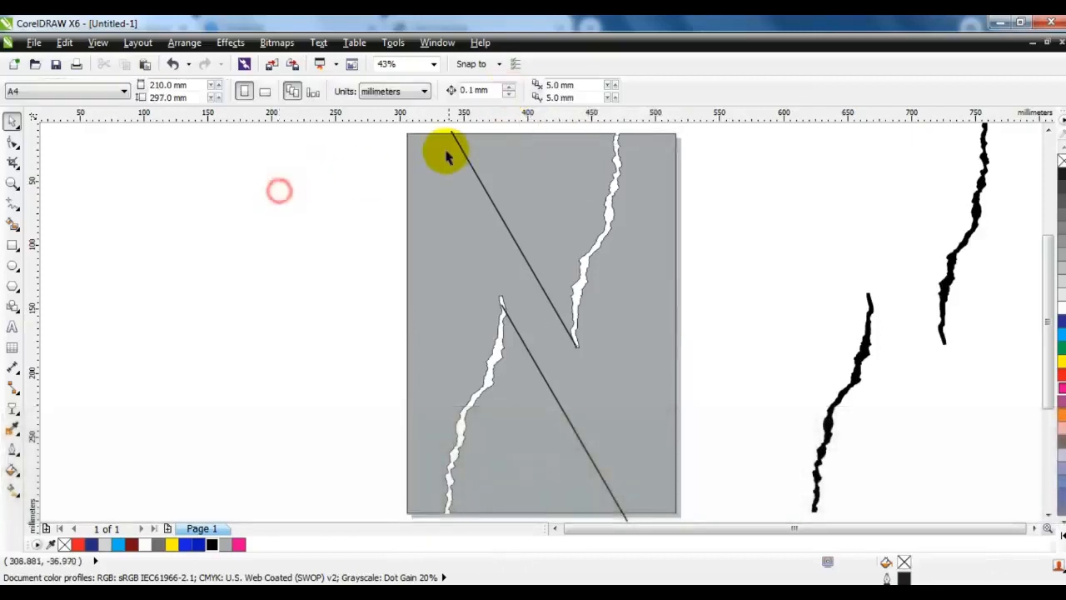
drag(451, 132, 159, 179)
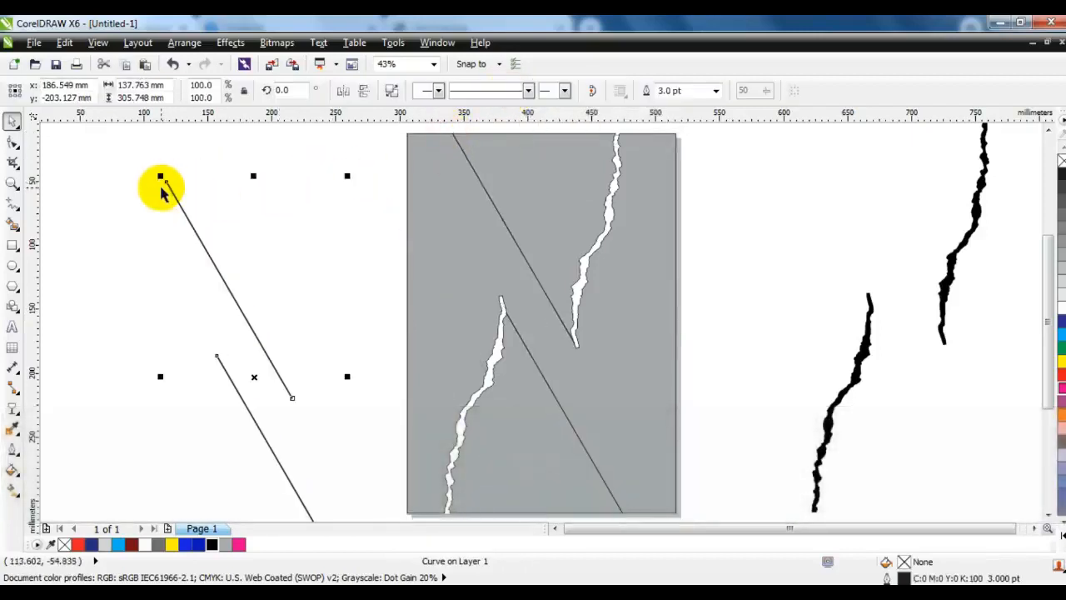
key(Delete)
- Break the trimmed grey page shape apart into separate pieces
click(522, 193)
click(392, 91)
click(288, 328)
- Fill the upper and lower triangular pieces between the tears and the diagonal cuts with black
click(542, 208)
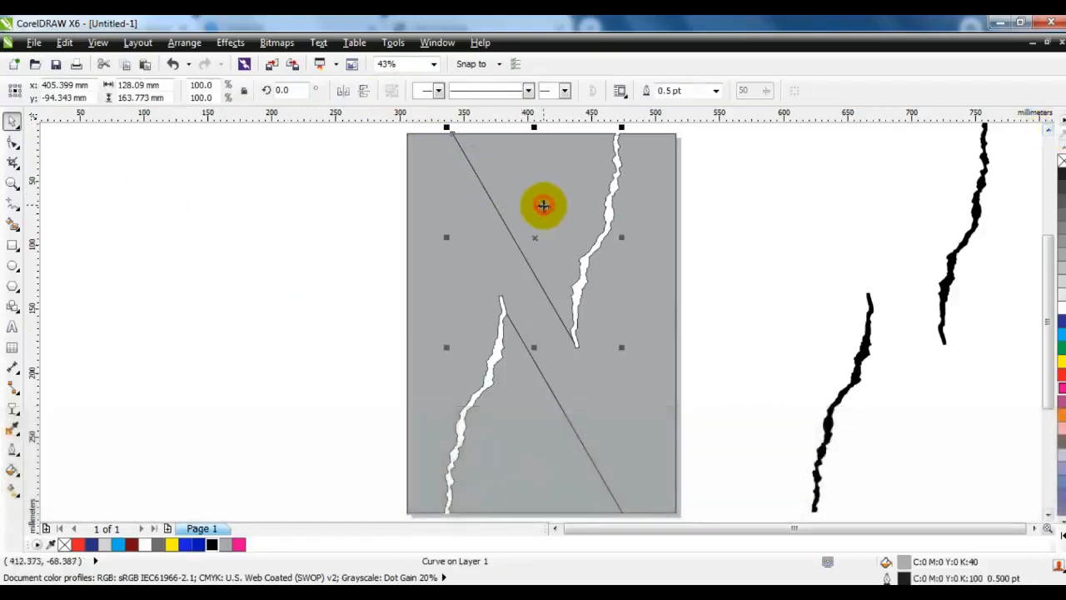
shift+click(523, 434)
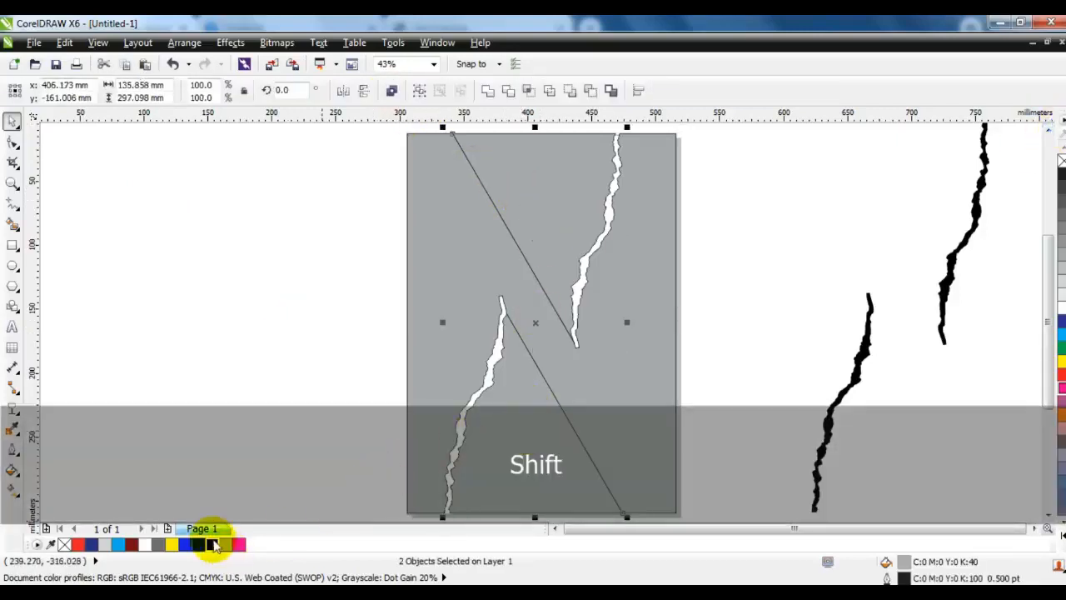
click(212, 544)
click(281, 353)
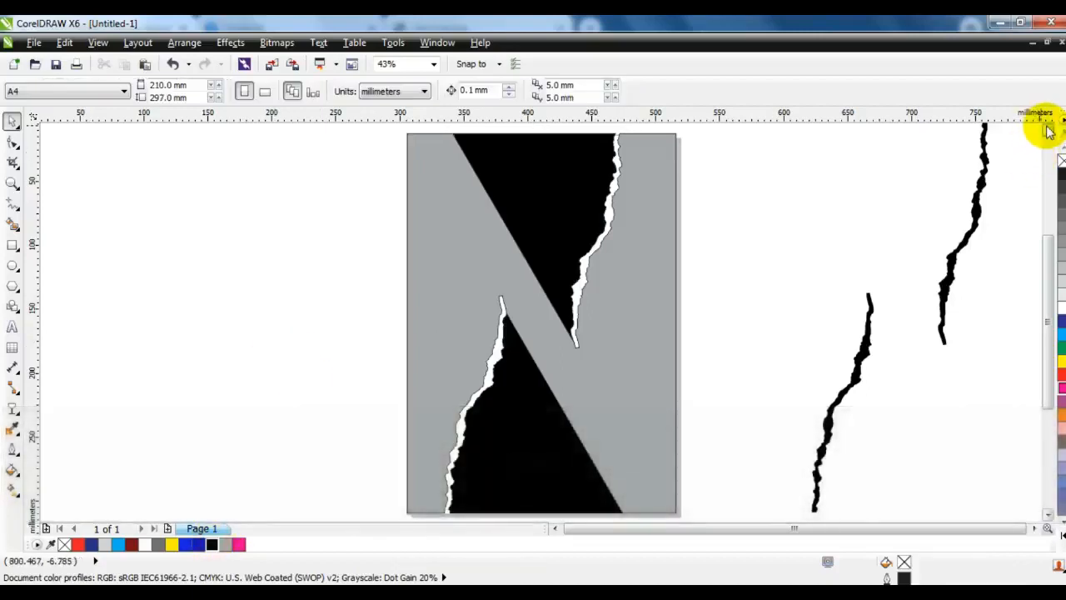
- Mirror the upper black triangle horizontally across its left side and bring it to the front of the page
click(1047, 128)
click(606, 216)
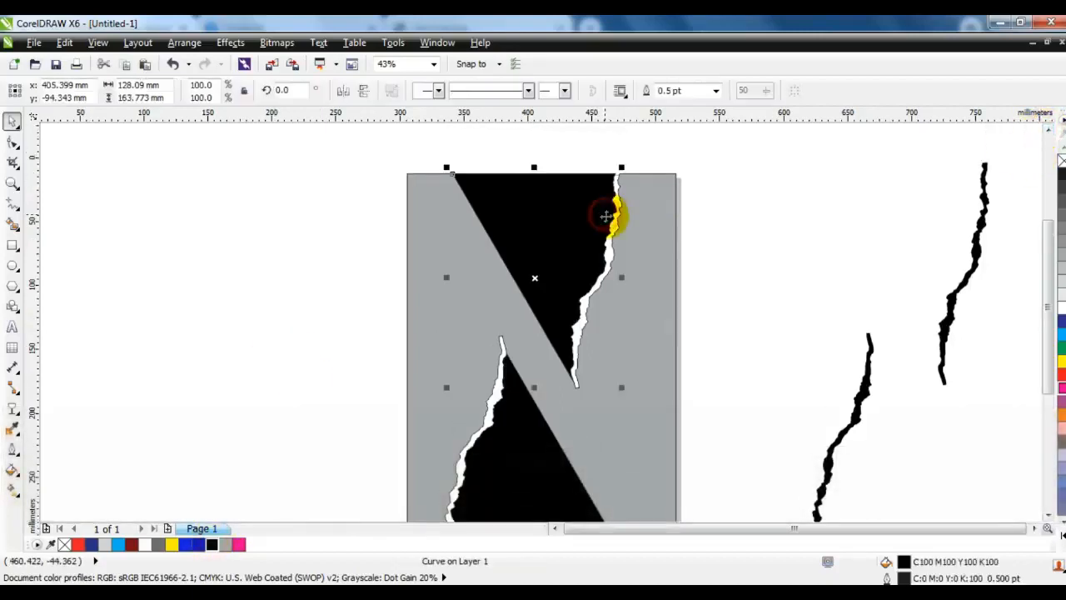
drag(622, 277, 356, 276)
click(356, 276)
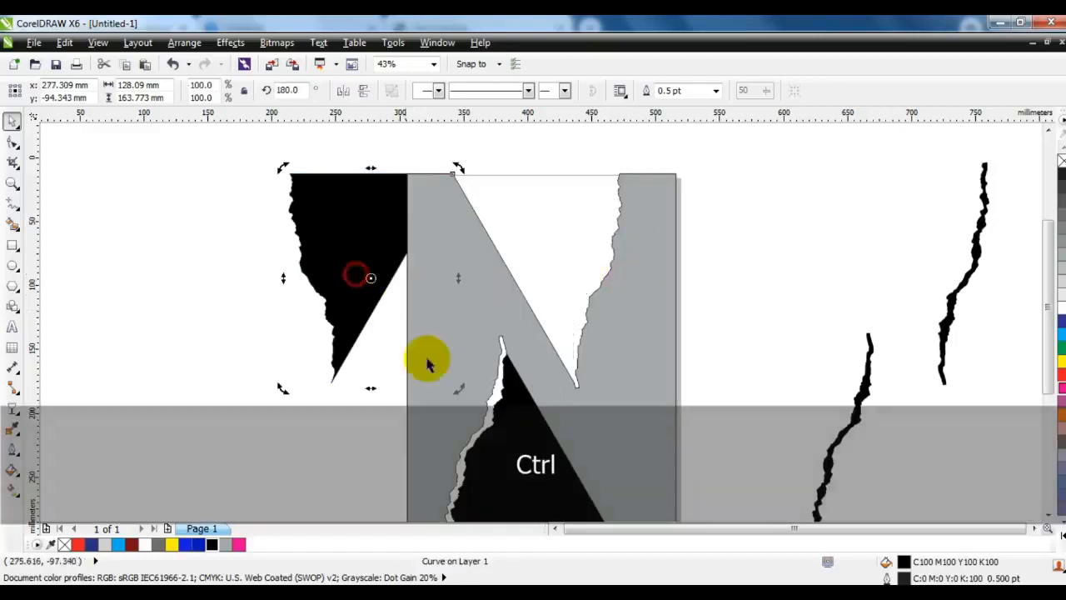
key(shift+Page_Up)
- Rotate and position the mirrored black piece so its long straight edge lies along the upper diagonal cut
drag(457, 380, 440, 250)
click(238, 167)
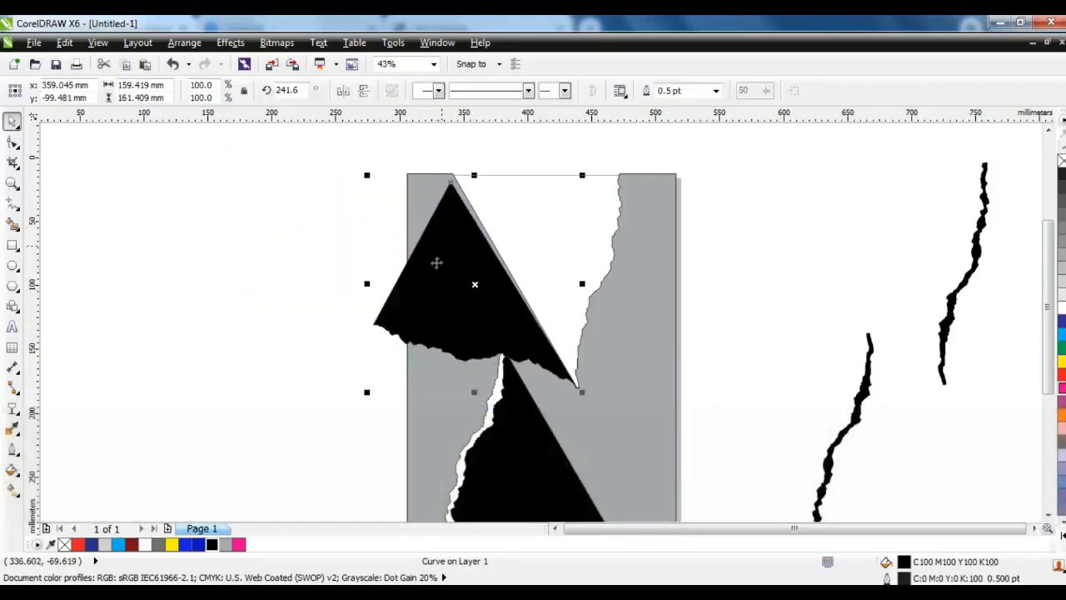
mouse_move(579, 175)
mouse_down()
mouse_move(589, 179)
mouse_move(655, 119)
mouse_up()
- Fine-tune the upper black piece's position, skew and size until its long edge matches the upper diagonal cut exactly
click(14, 185)
drag(393, 143, 681, 397)
click(12, 123)
drag(416, 379, 422, 372)
click(391, 342)
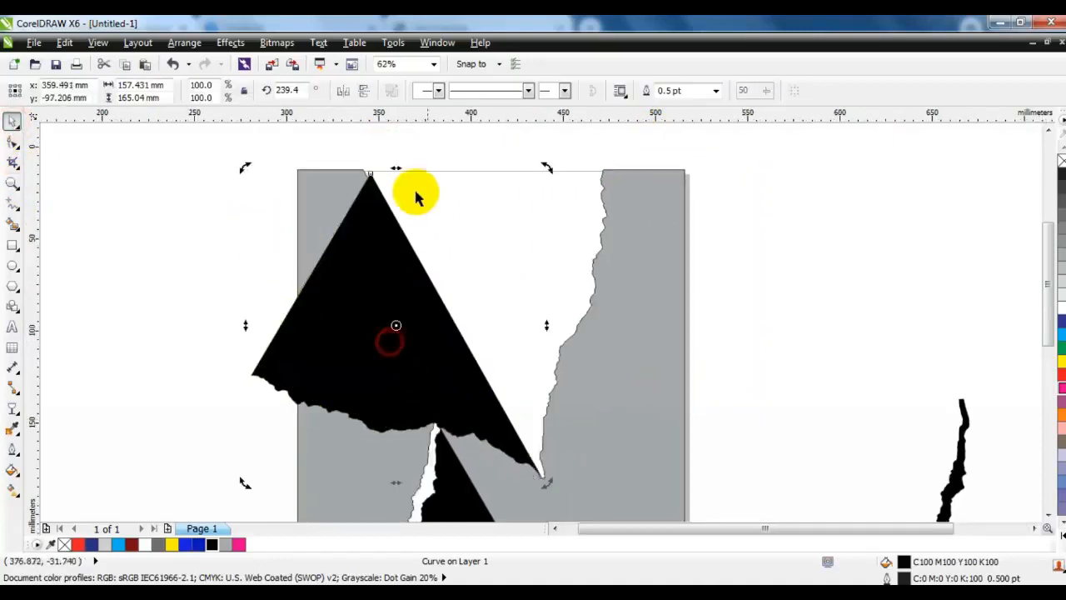
drag(399, 166, 388, 166)
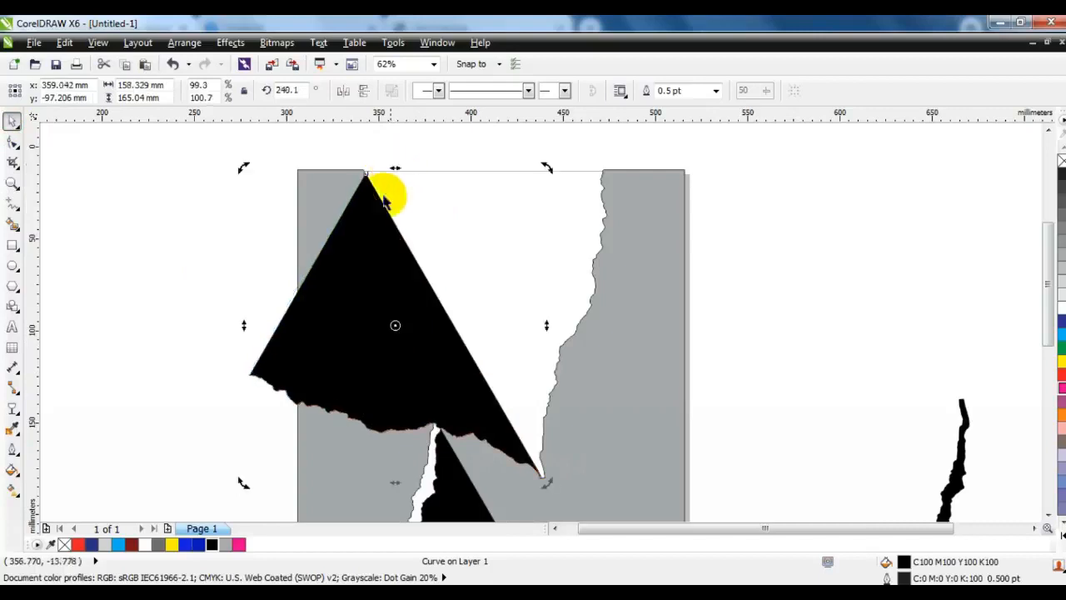
click(361, 255)
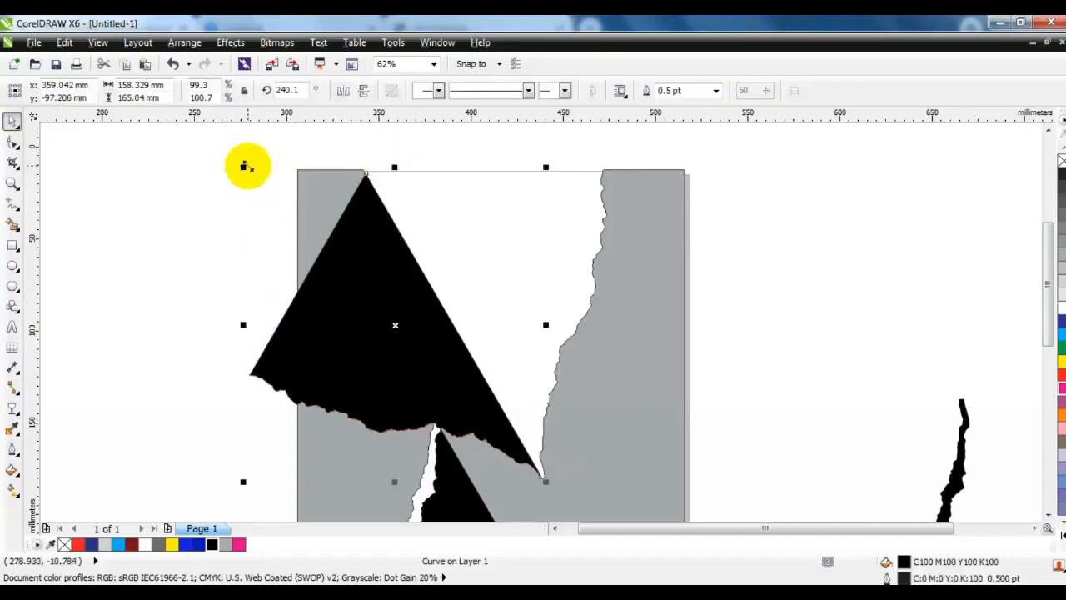
drag(246, 165, 243, 163)
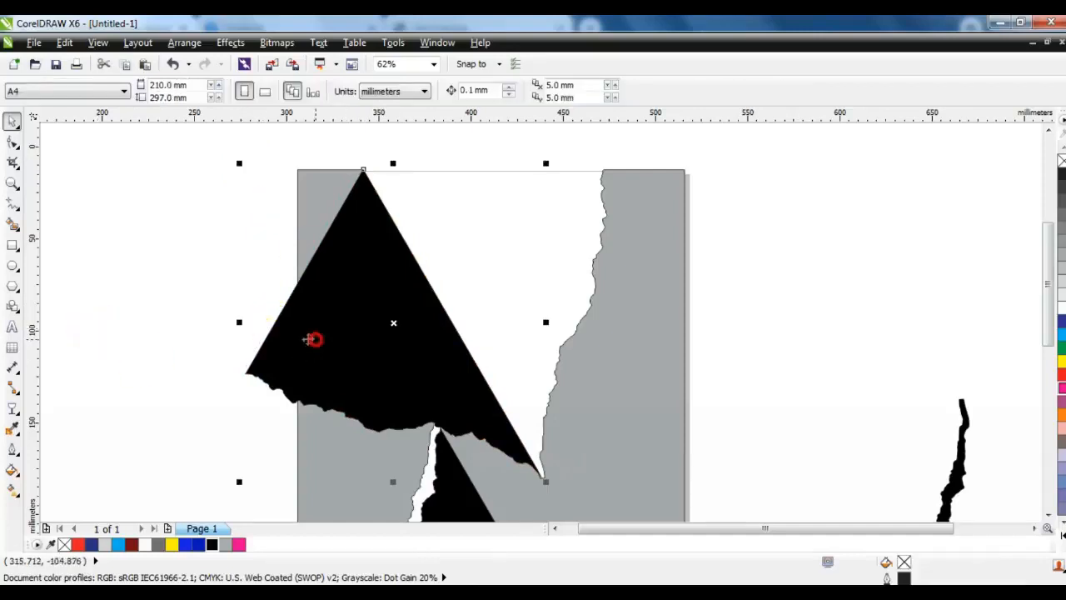
- Convert the upper black piece's straight outer edge to a curve and bow it inward
click(13, 143)
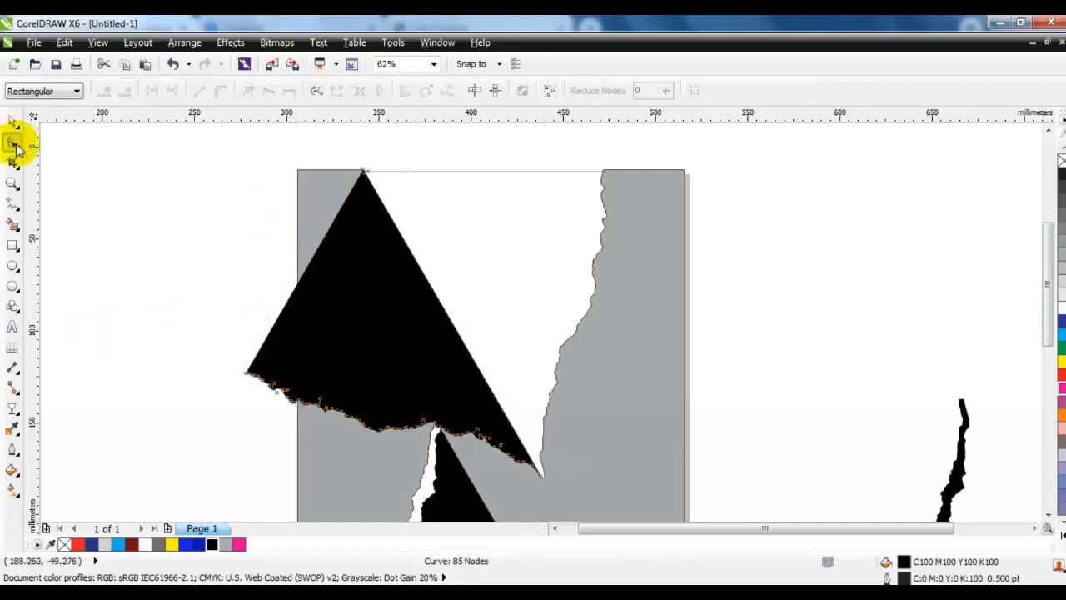
drag(182, 132, 536, 392)
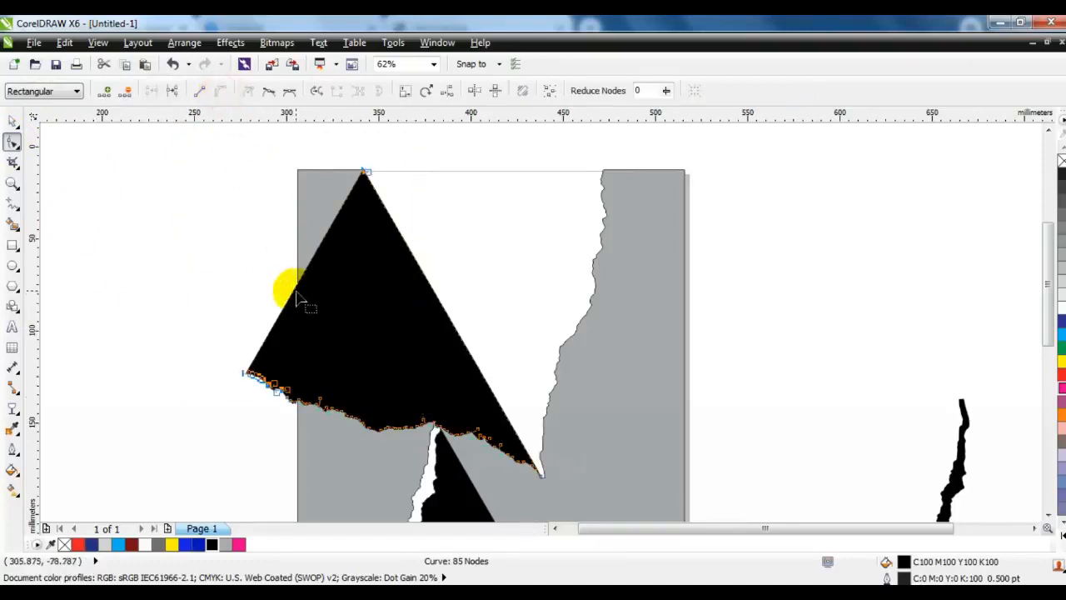
drag(300, 299, 188, 372)
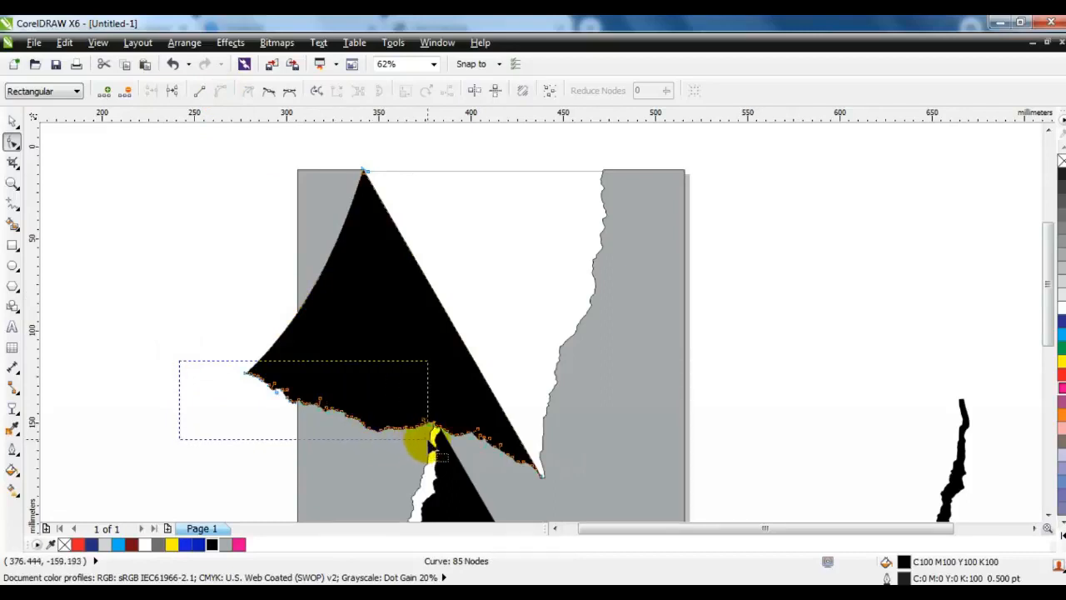
- Shift the nodes along the outer part of the upper black piece's torn edge slightly up and to the right
drag(428, 439, 427, 439)
drag(245, 373, 251, 364)
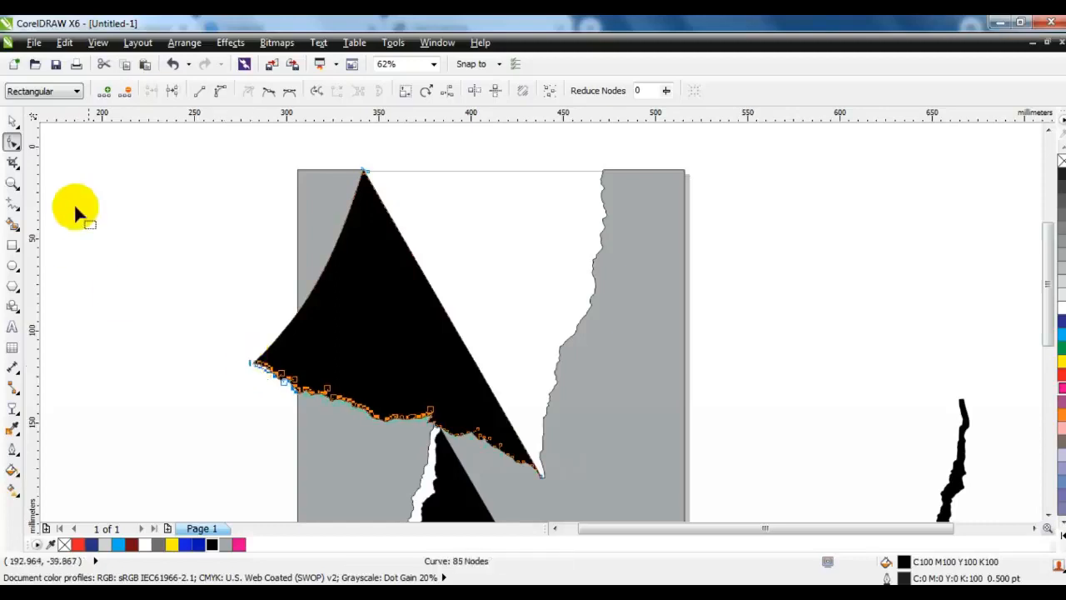
click(20, 125)
click(55, 333)
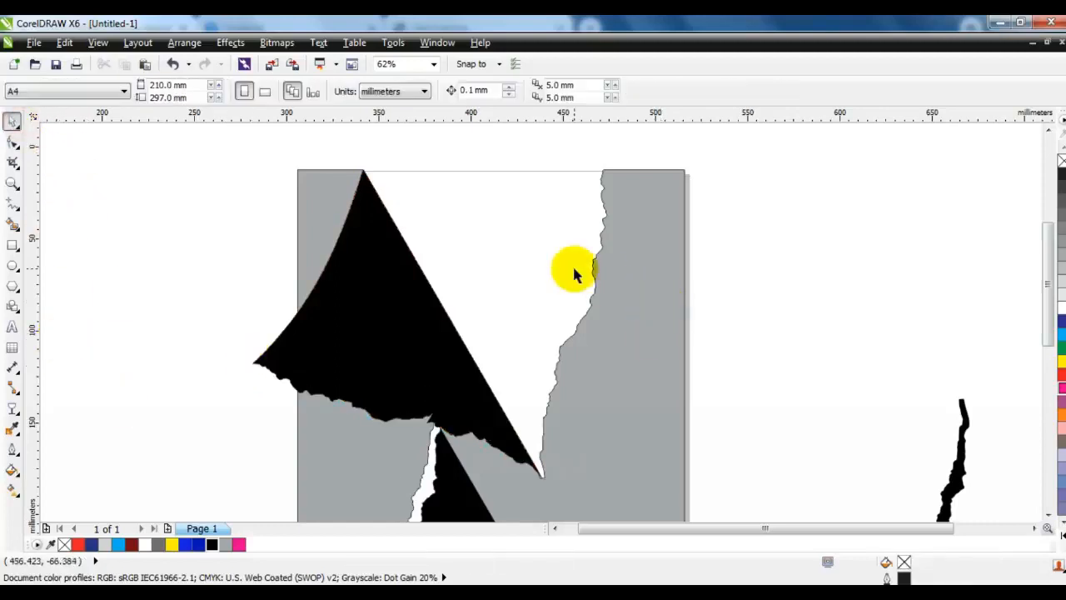
- Bring the lower black triangle to the front and move it out of its cut-out to the right
key(F4)
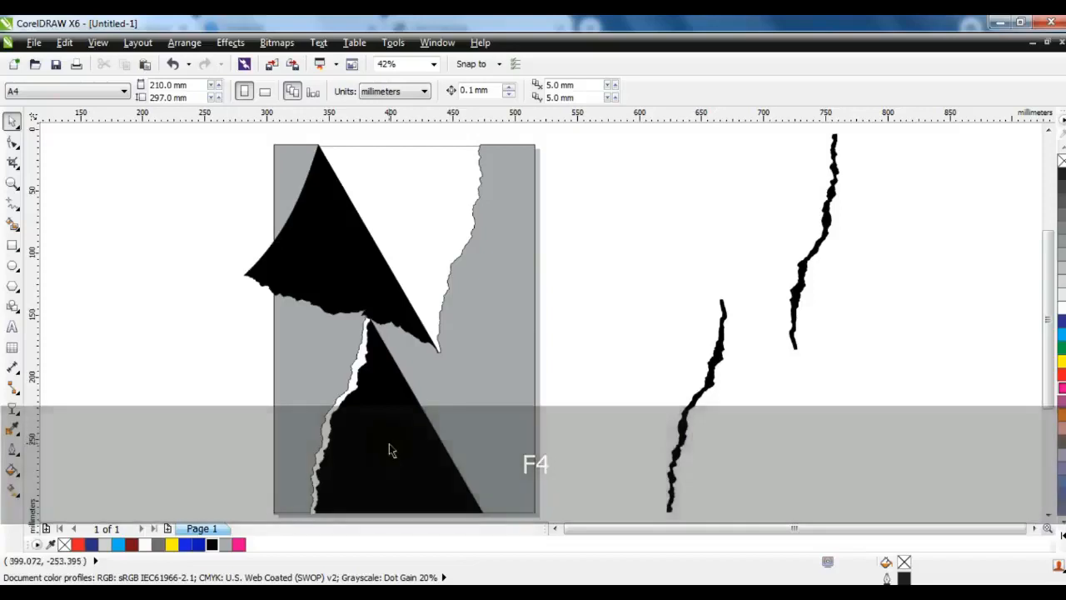
click(389, 444)
key(shift+Page_Up)
drag(400, 455, 592, 364)
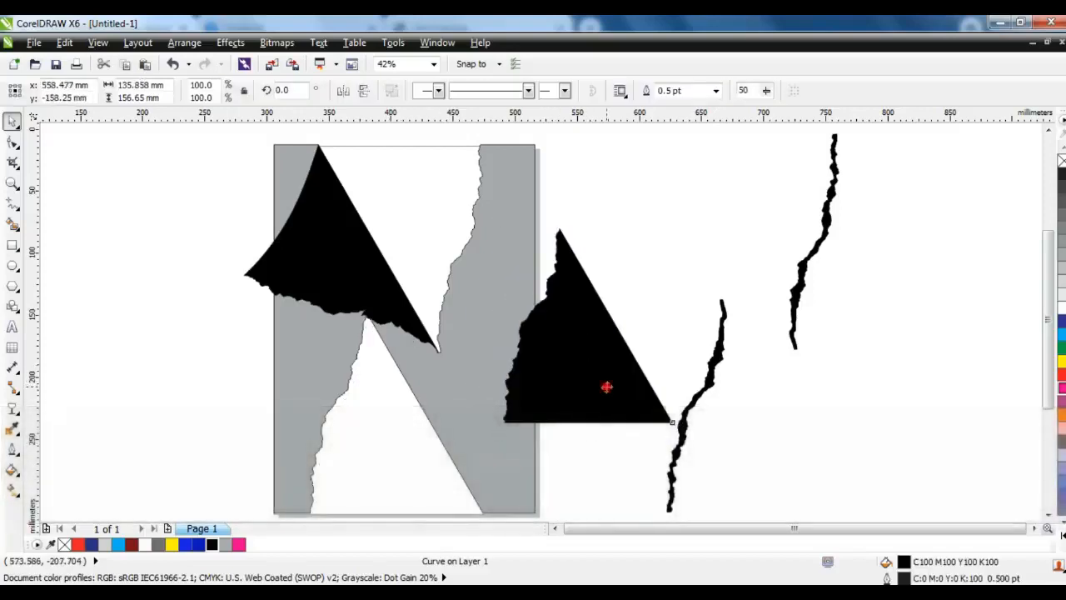
- Rotate the lower black triangle to 240 degrees and mirror it horizontally
click(607, 386)
drag(680, 224, 626, 406)
click(571, 286)
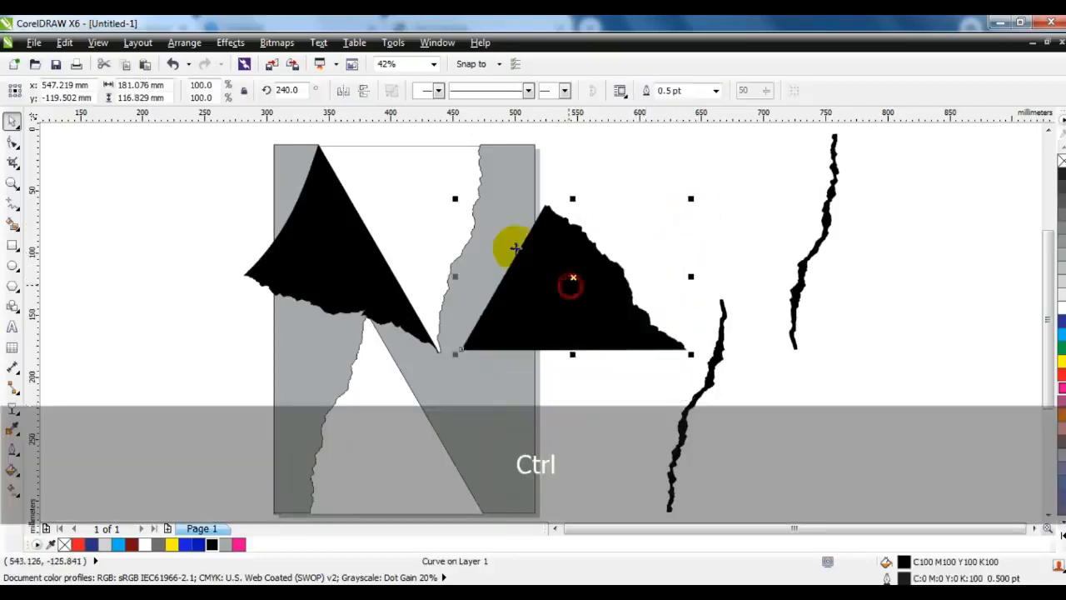
click(341, 91)
- Rotate, move, resize and skew the lower black piece to about 155 × 138 mm so it follows the lower diagonal cut
drag(580, 294, 579, 295)
drag(696, 201, 647, 341)
drag(528, 291, 487, 367)
drag(488, 302, 483, 335)
click(459, 300)
click(431, 350)
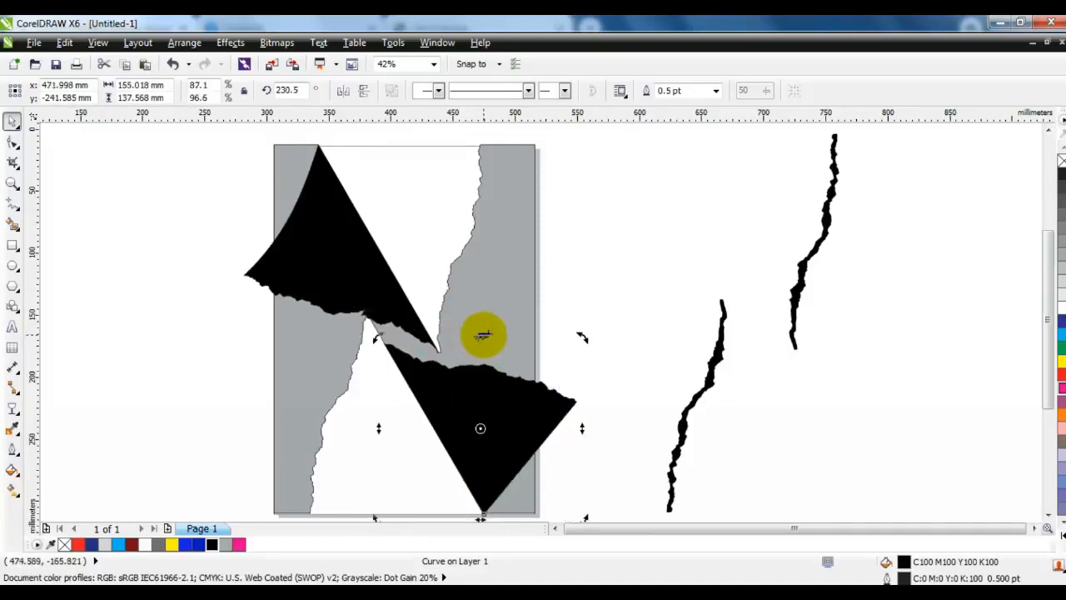
click(621, 417)
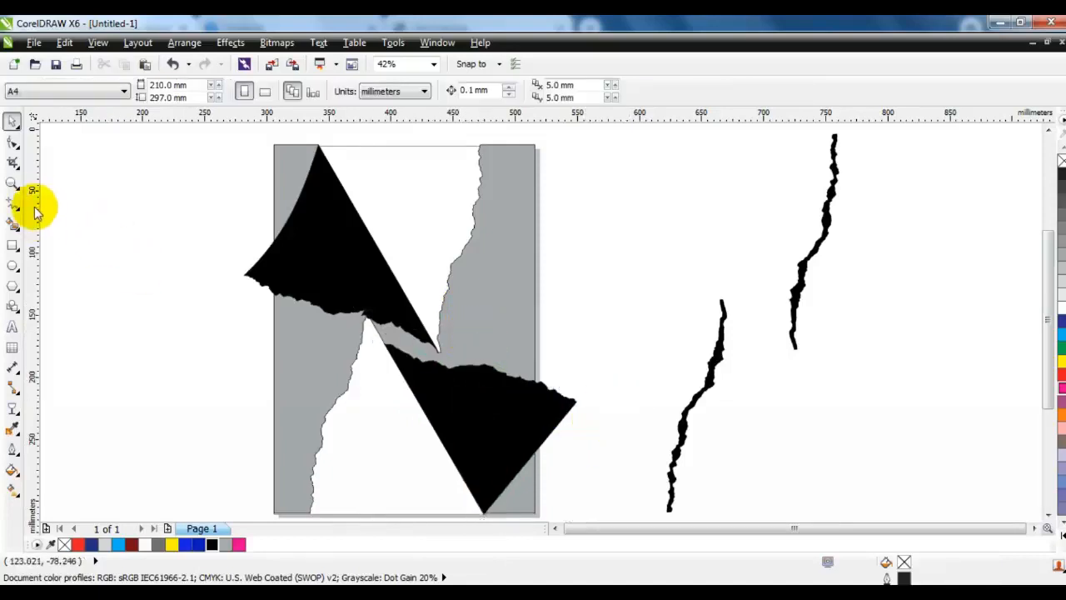
- Convert the lower black piece's straight outer edge to a curve and bow it inward
click(11, 183)
drag(194, 286, 694, 528)
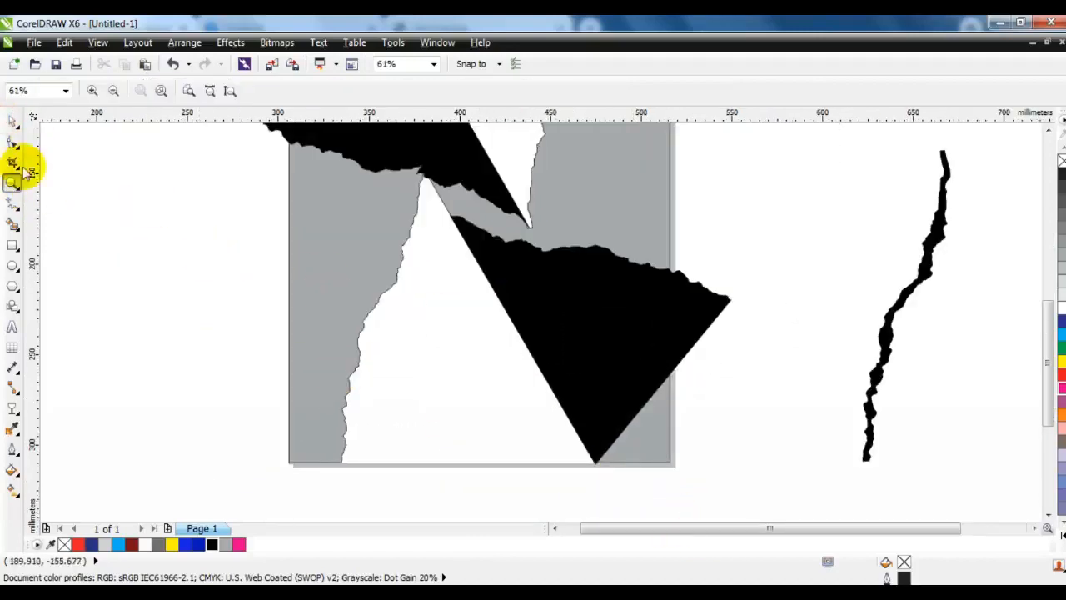
click(13, 121)
click(579, 323)
click(12, 142)
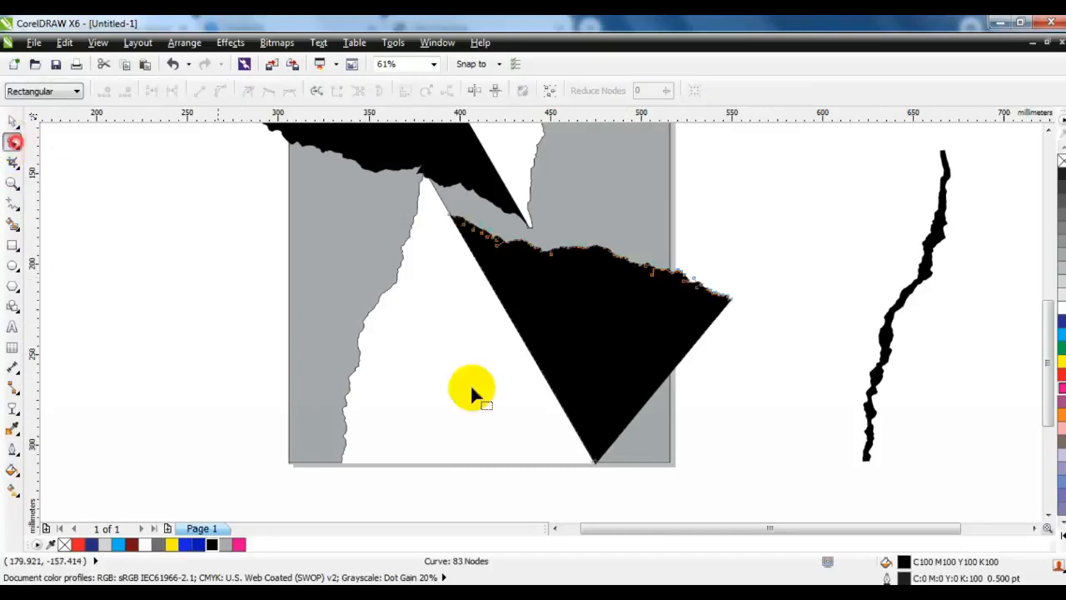
drag(733, 335, 587, 530)
click(219, 90)
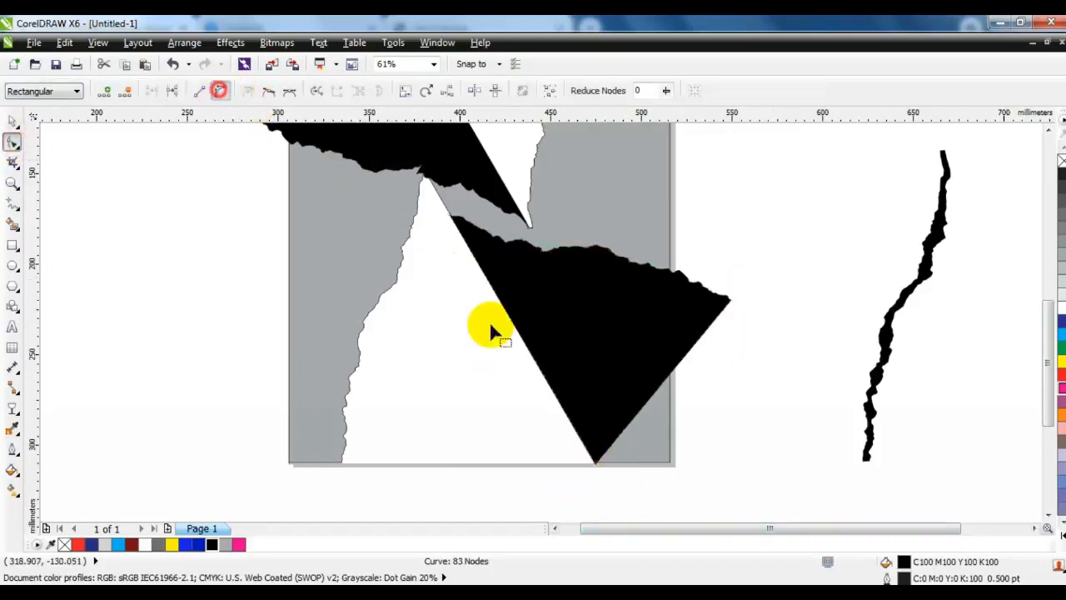
drag(664, 388, 658, 380)
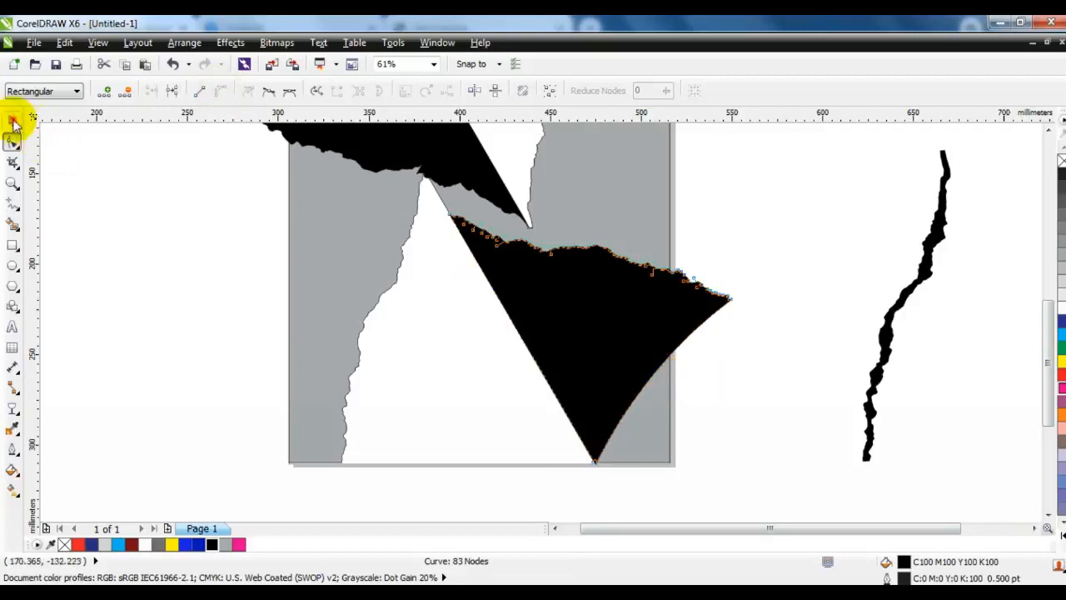
click(12, 121)
click(345, 323)
- Fill the remaining grey page shape with blue, R13 G22 B184 (#0D16B8)
key(shift)
key(shift+F2)
key(Escape)
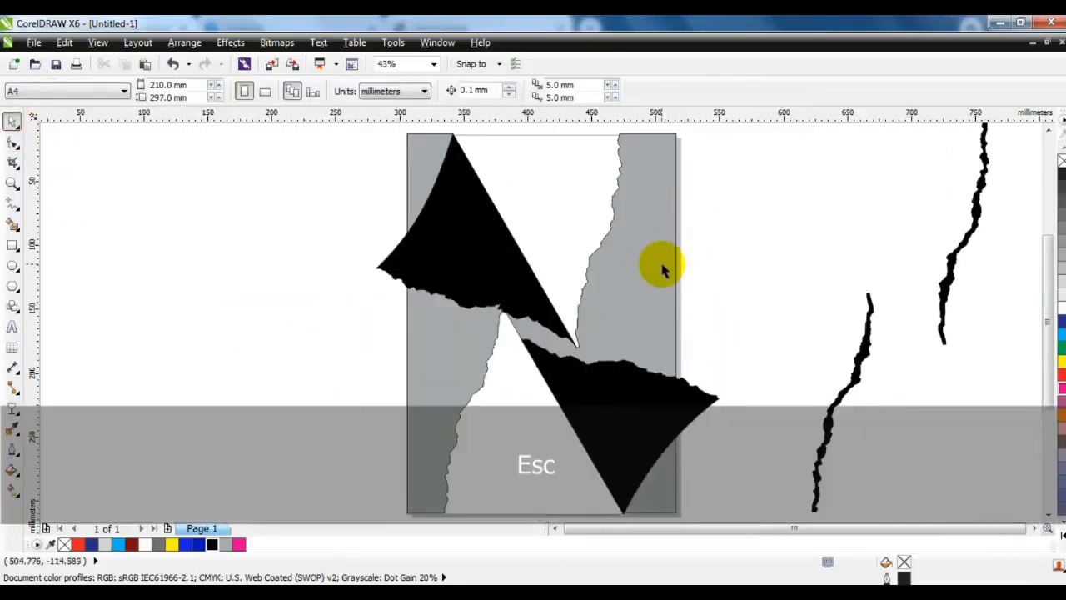
click(652, 267)
click(199, 545)
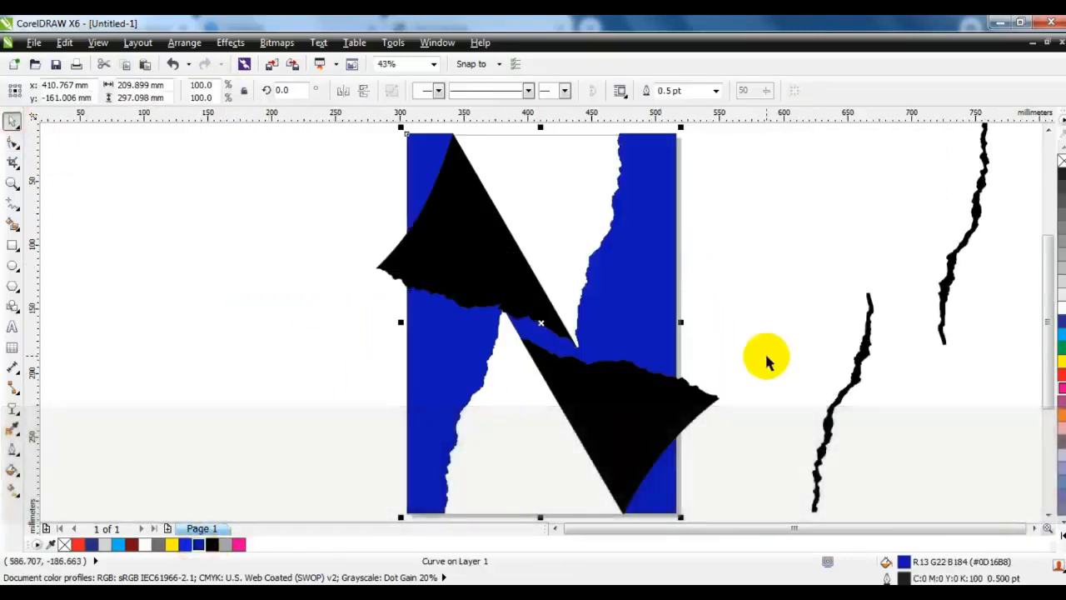
click(800, 292)
- Copy the blue page shape and paste the duplicate in place over the original
right_click(641, 305)
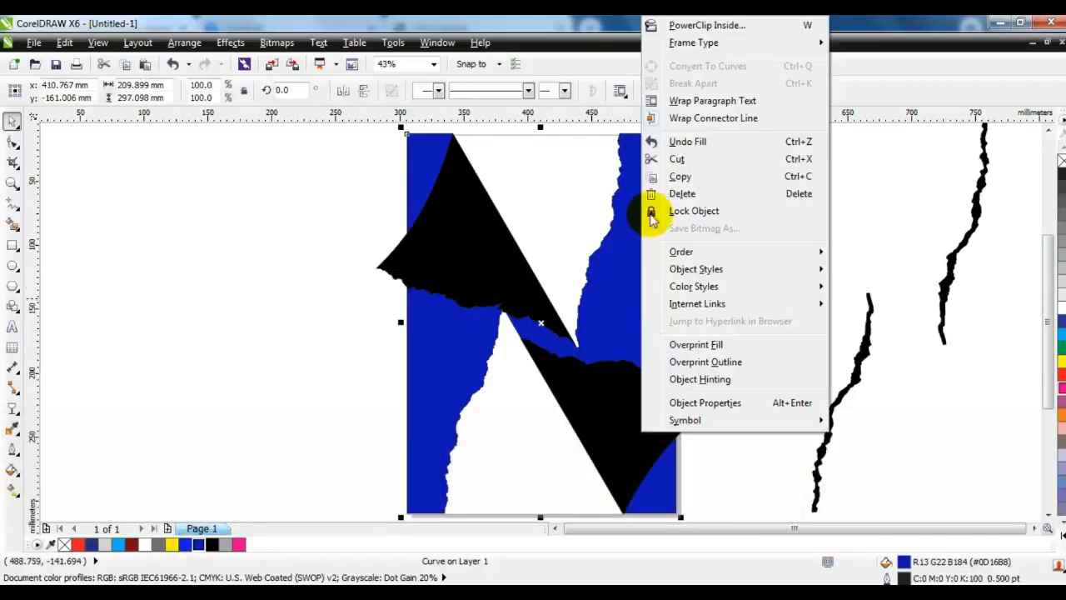
click(669, 177)
click(338, 280)
right_click(263, 234)
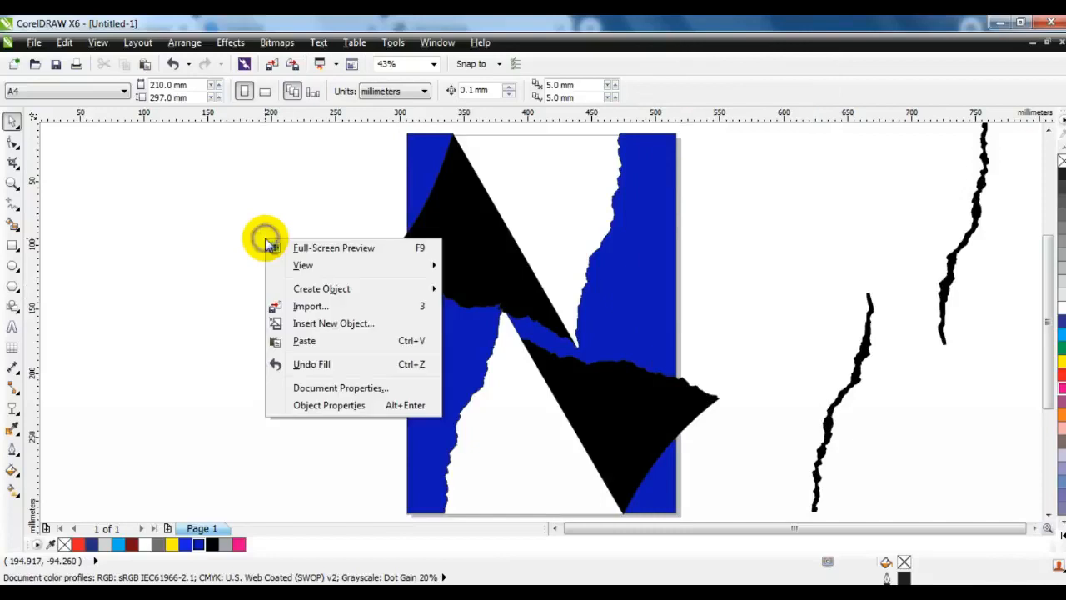
click(293, 342)
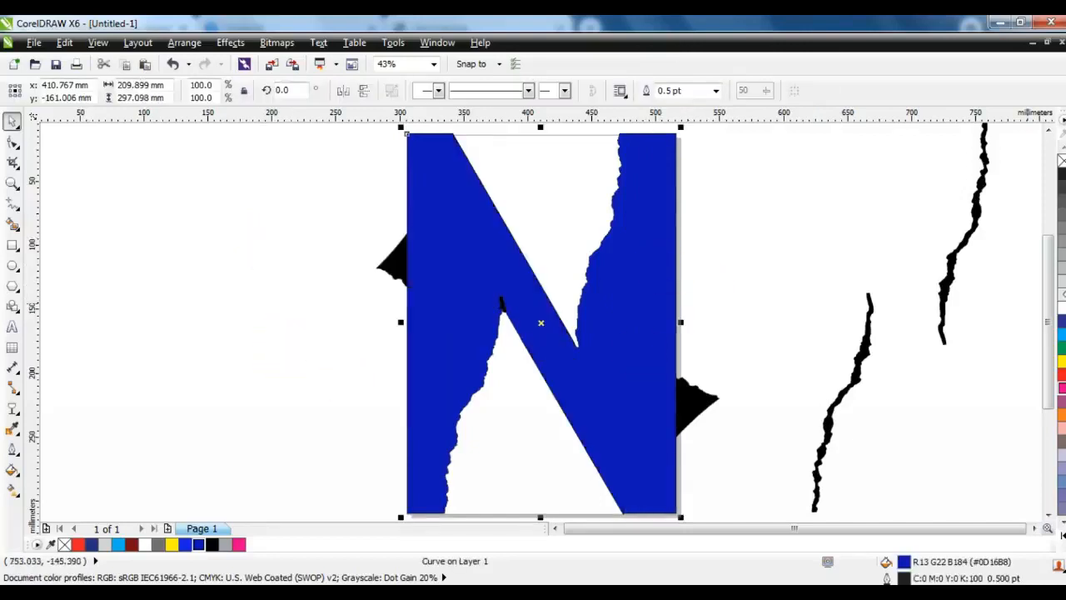
- Fill the duplicate page shape with 20% black, narrow it evenly to about 184 mm wide and send it behind the blue page shape
click(1062, 286)
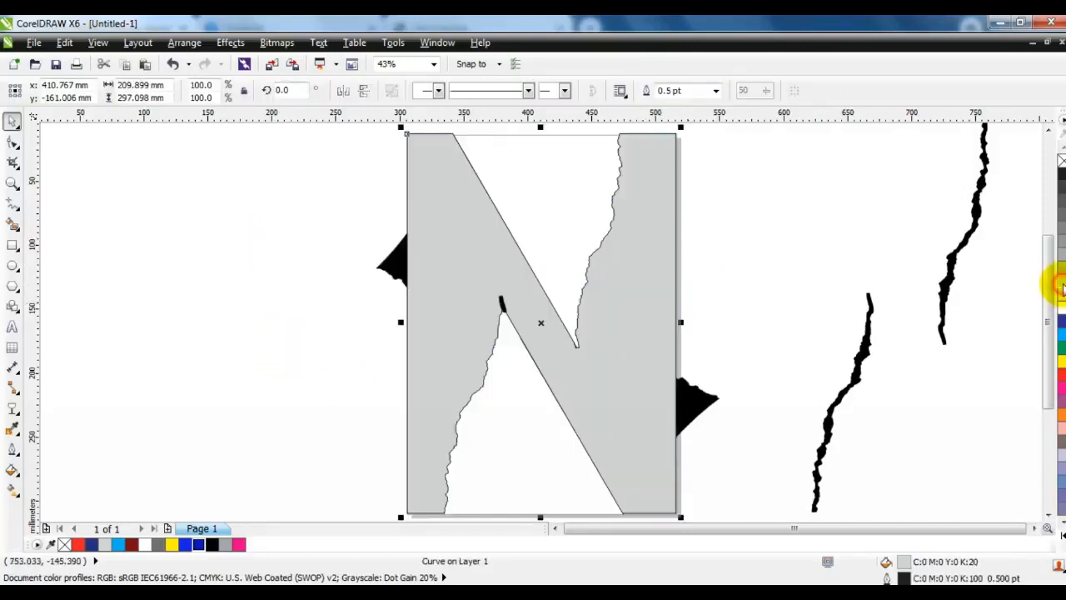
click(1048, 131)
drag(680, 362, 665, 362)
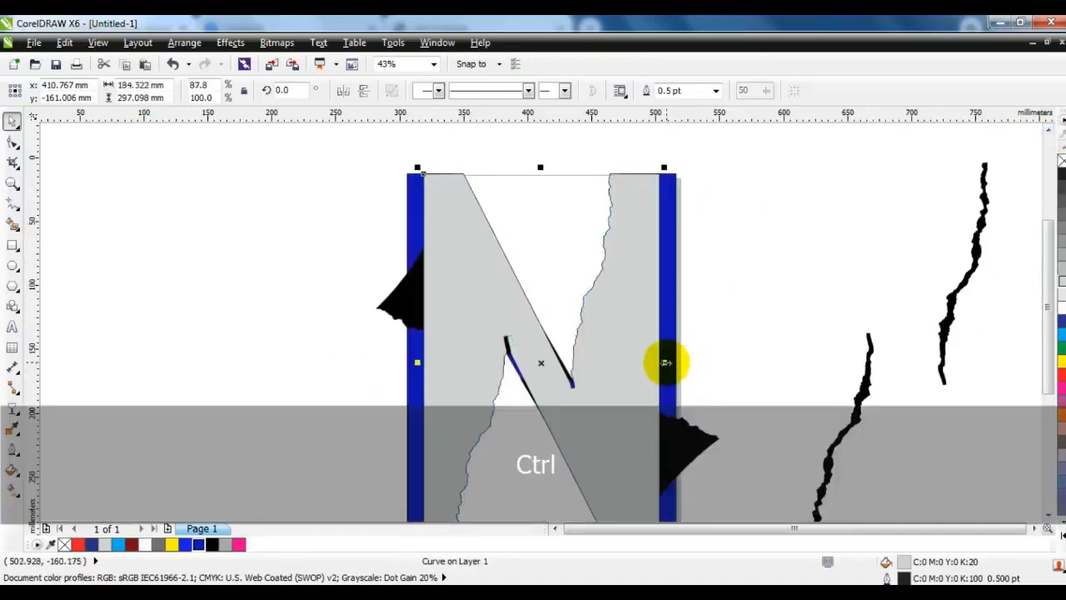
key(ctrl+Page_Down)
key(ctrl+Page_Down)
key(ctrl+Page_Down)
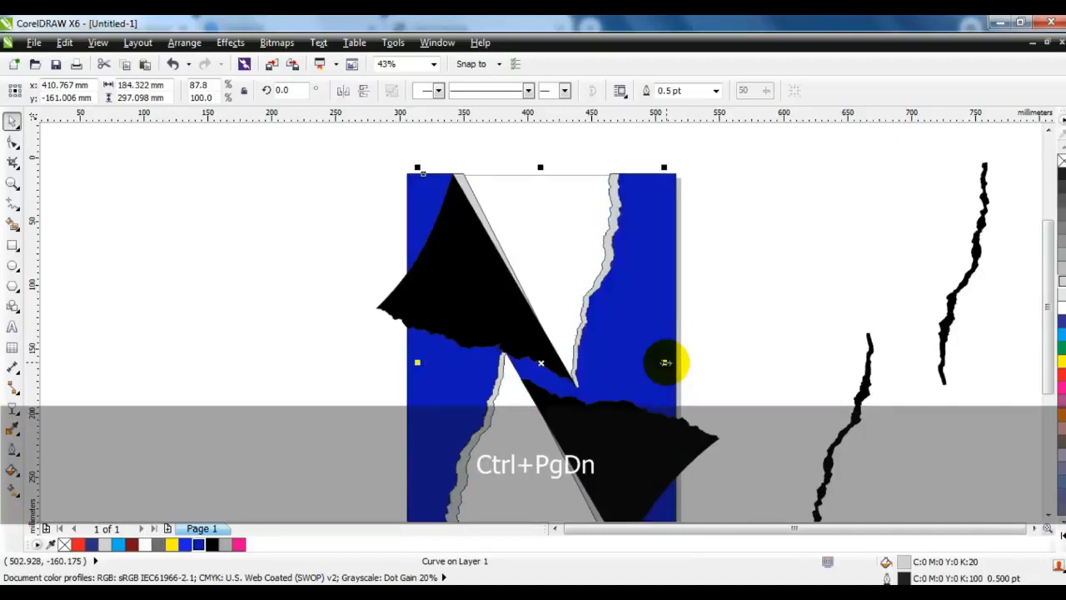
click(738, 220)
- Remove the grey shape's outline and shift its upper and lower corner nodes horizontally so its diagonal edges hide behind the cuts
click(483, 185)
click(13, 142)
key(ctrl+q)
ctrl+drag(463, 174, 448, 174)
key(F3)
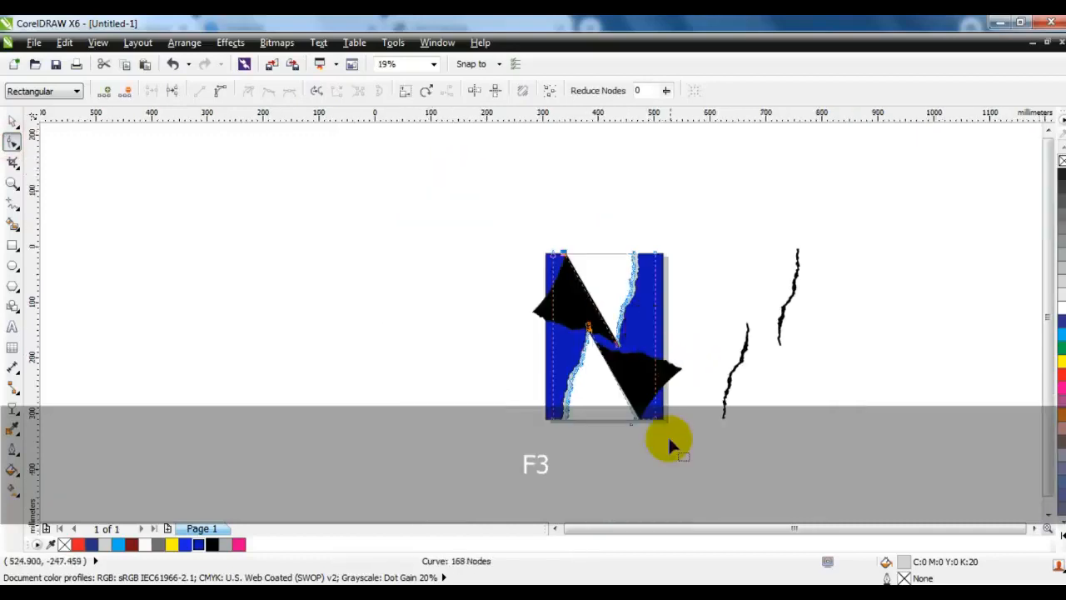
ctrl+drag(634, 423, 648, 424)
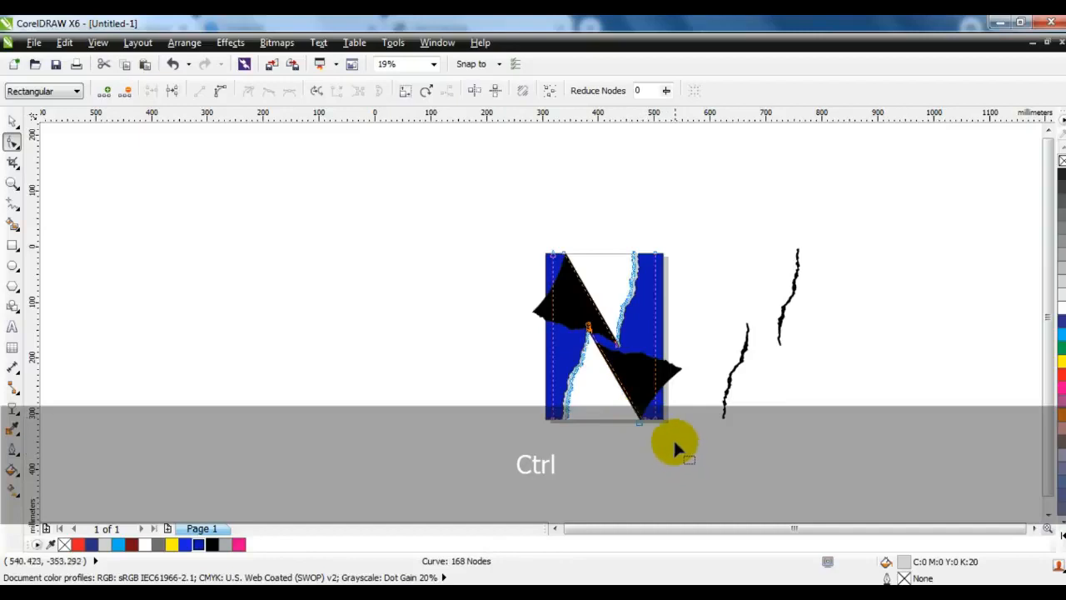
- Fill the upper black flap with dark red, C29 M100 Y100 K40
click(12, 124)
click(334, 294)
drag(514, 224, 677, 429)
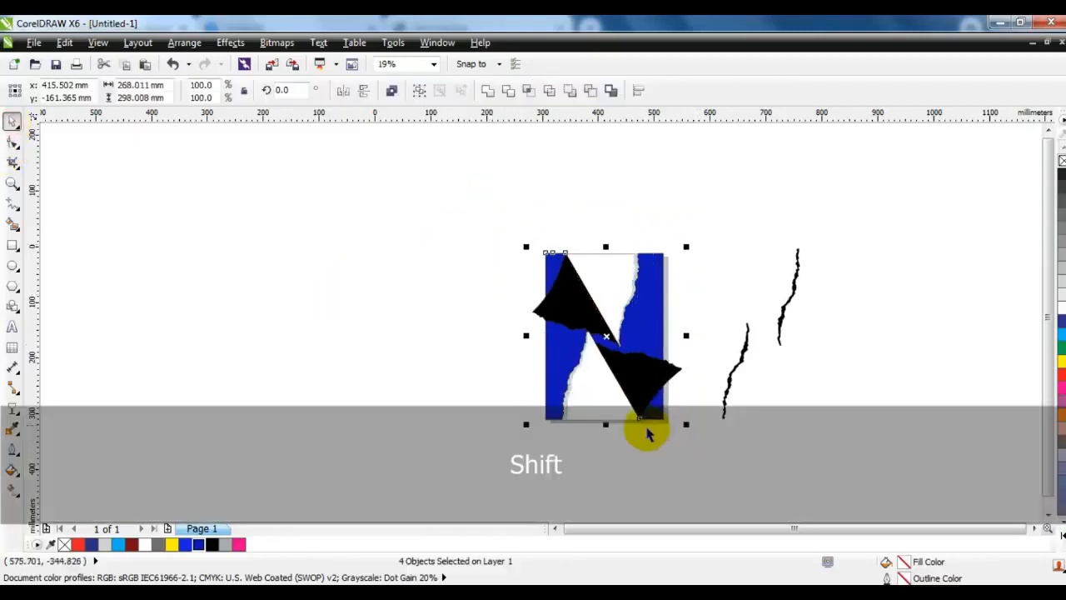
key(shift+F2)
key(Escape)
click(730, 305)
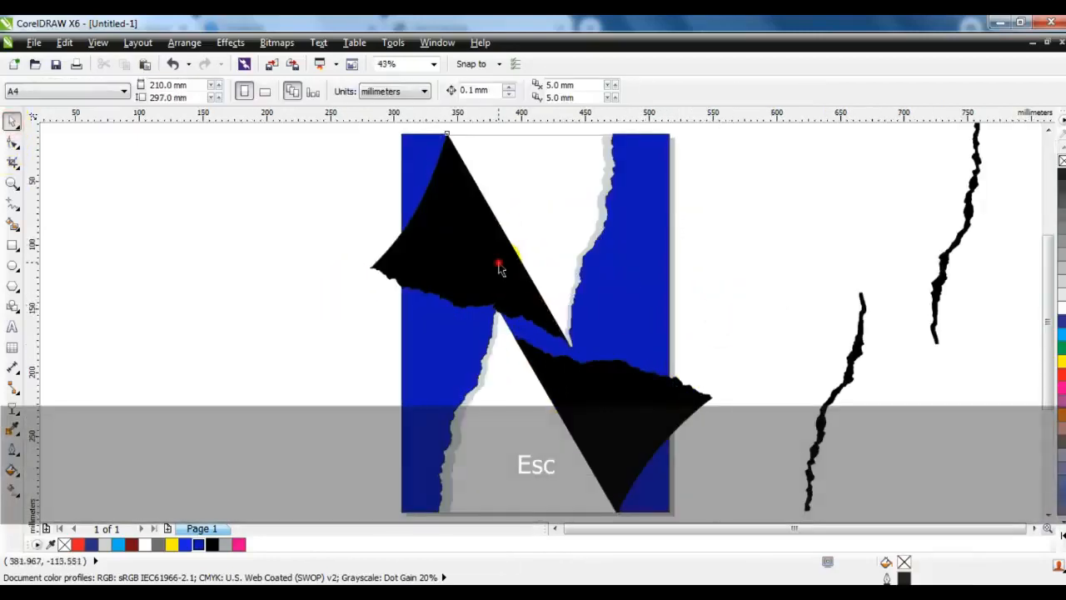
click(499, 268)
click(132, 544)
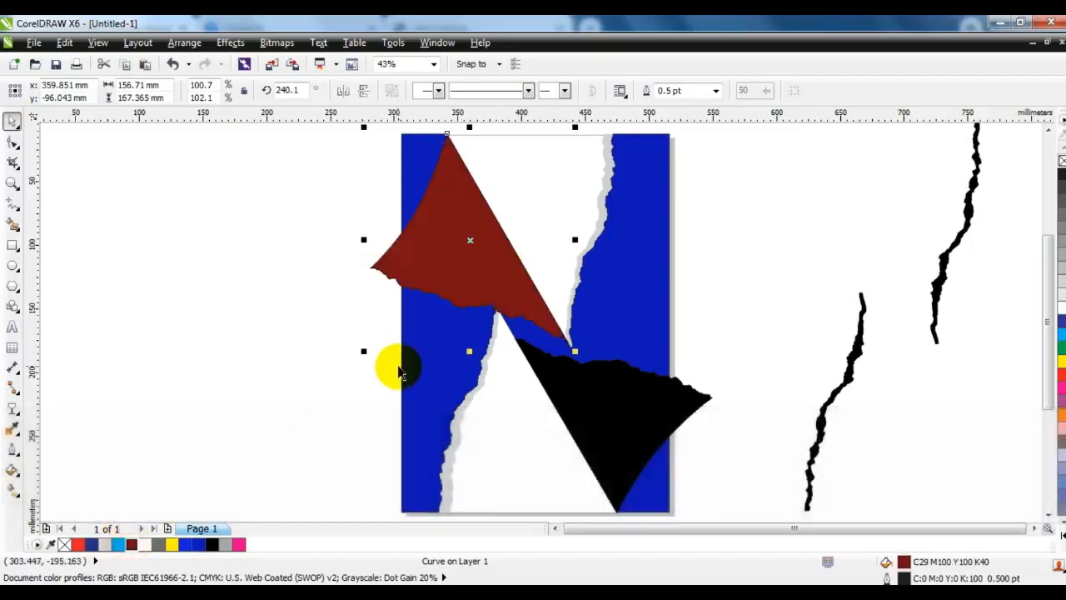
- Give the upper flap a linear fountain fill at about 33°, dark red at both ends with bright red between
click(13, 490)
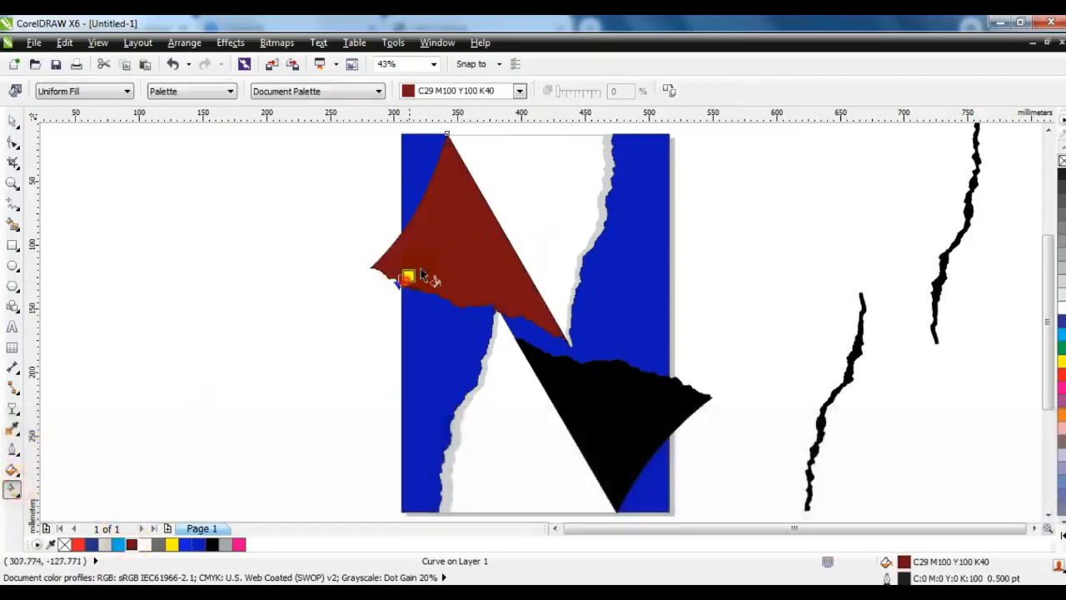
drag(488, 203, 489, 205)
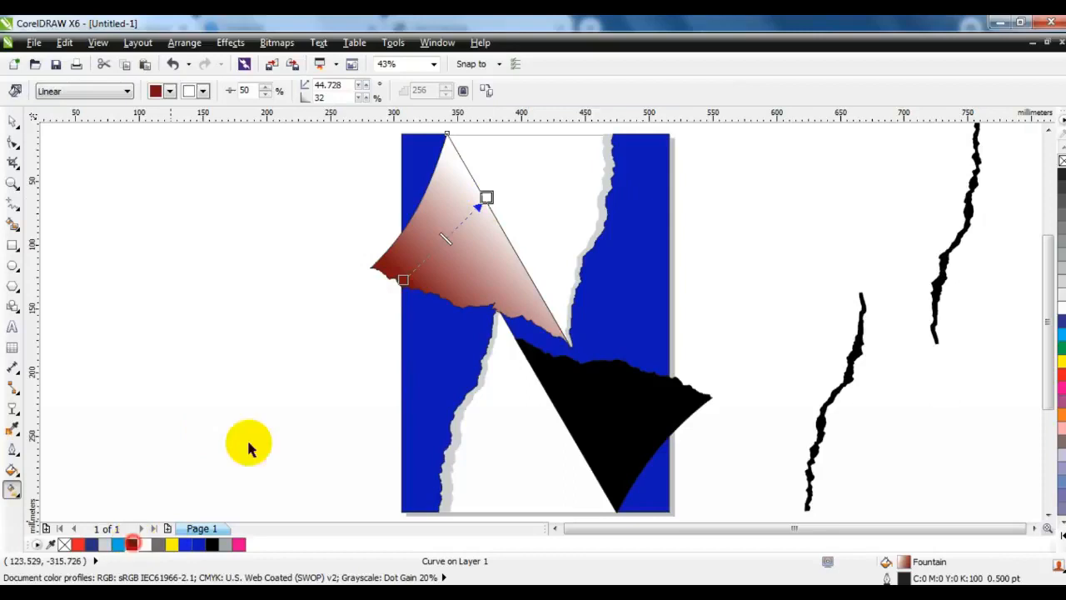
click(1053, 375)
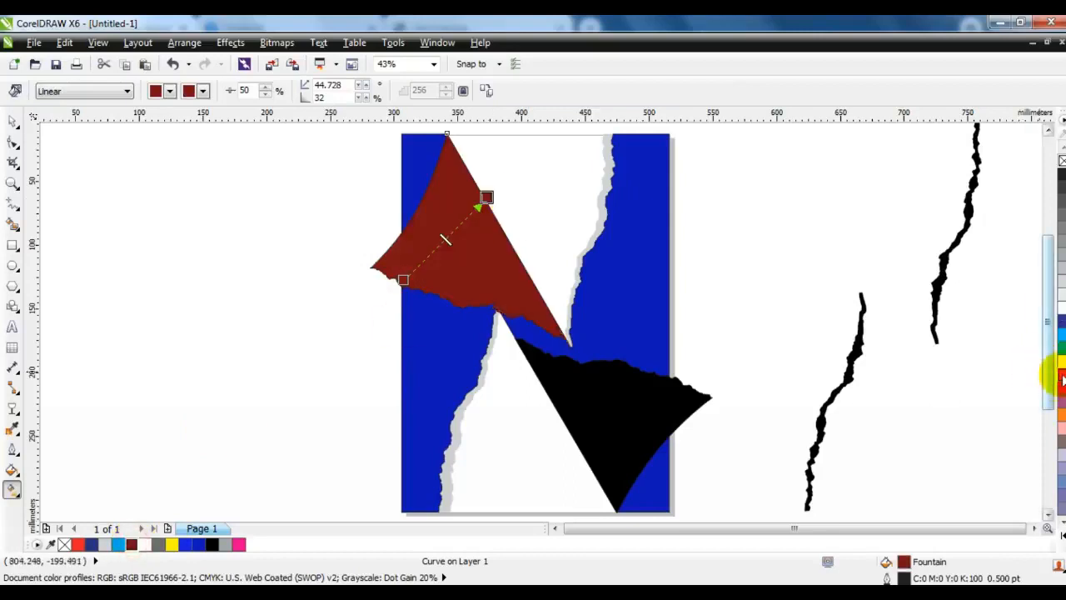
drag(458, 231, 457, 226)
drag(403, 280, 397, 249)
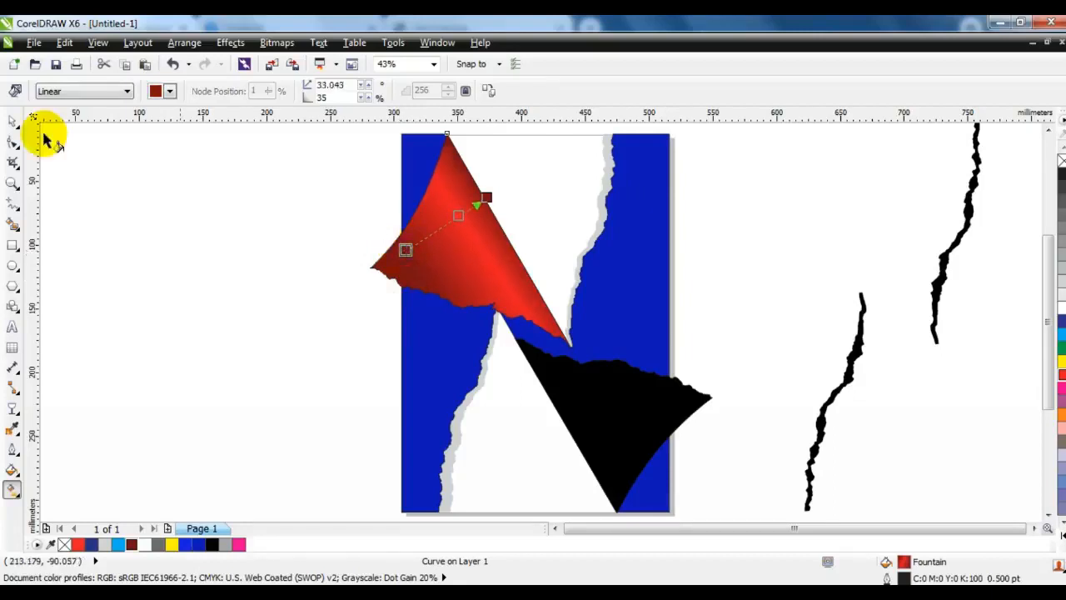
- Copy the upper flap's fountain fill onto the lower black flap
click(13, 121)
click(138, 318)
click(593, 408)
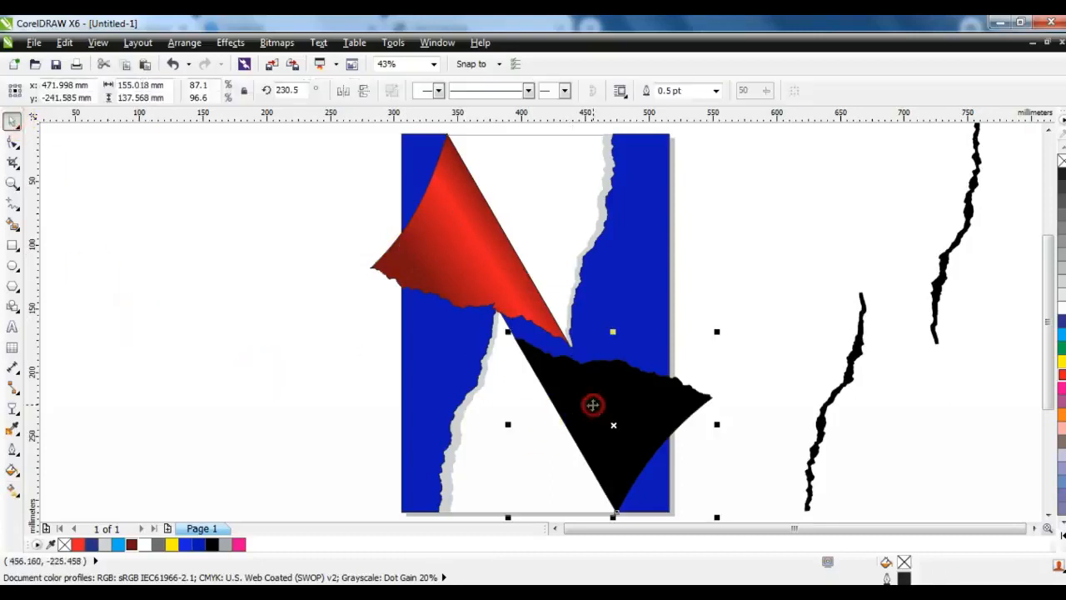
click(64, 42)
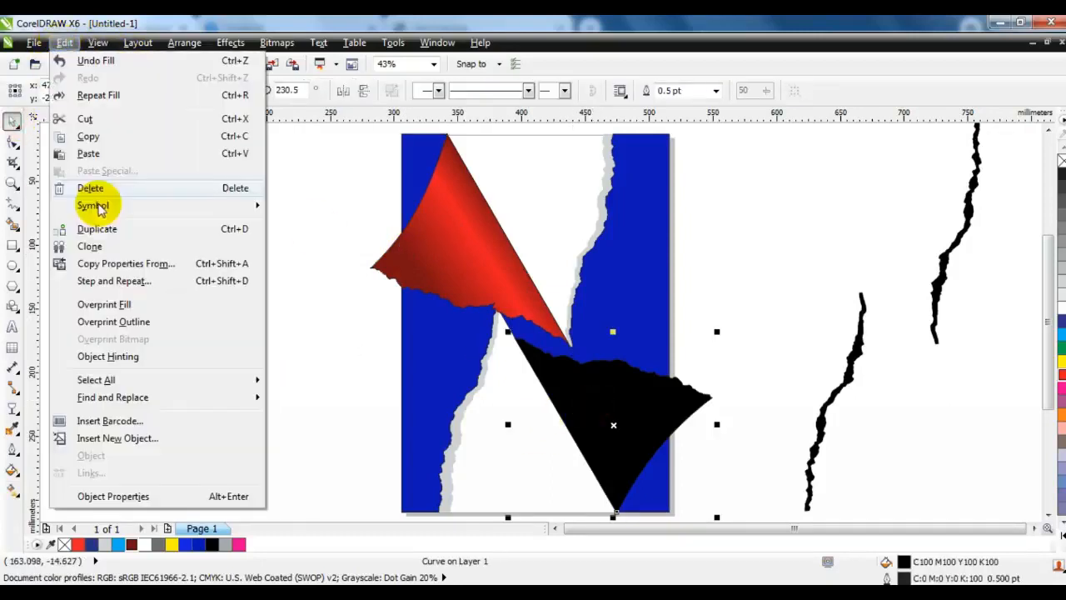
click(91, 263)
click(527, 335)
click(477, 257)
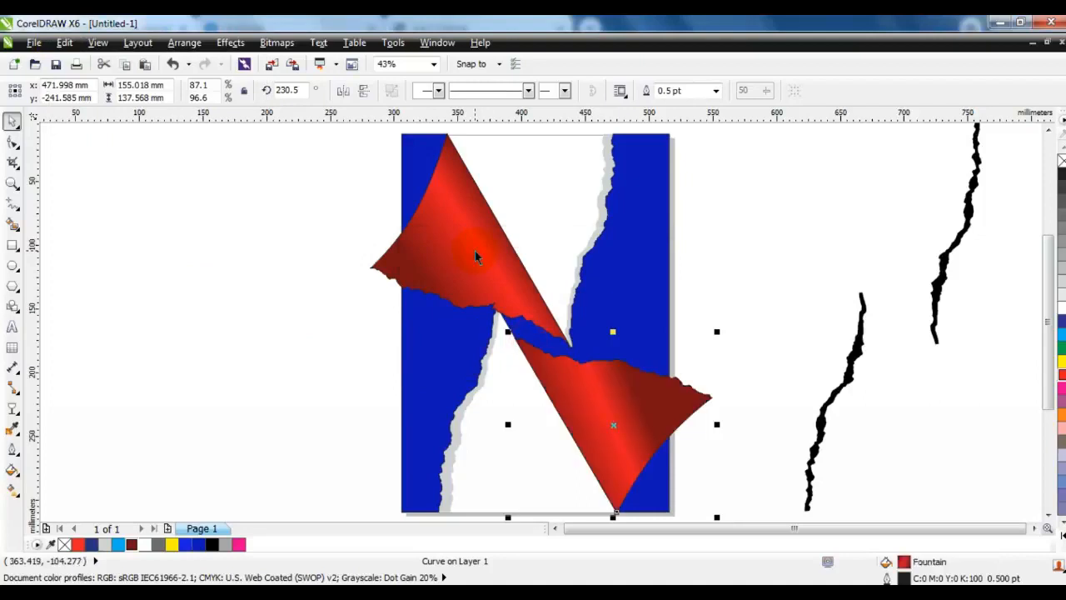
- Adjust the lower flap's linear fountain fill to about 31° so its shading runs from the diagonal fold to the outer tip
key(g)
drag(630, 394, 650, 391)
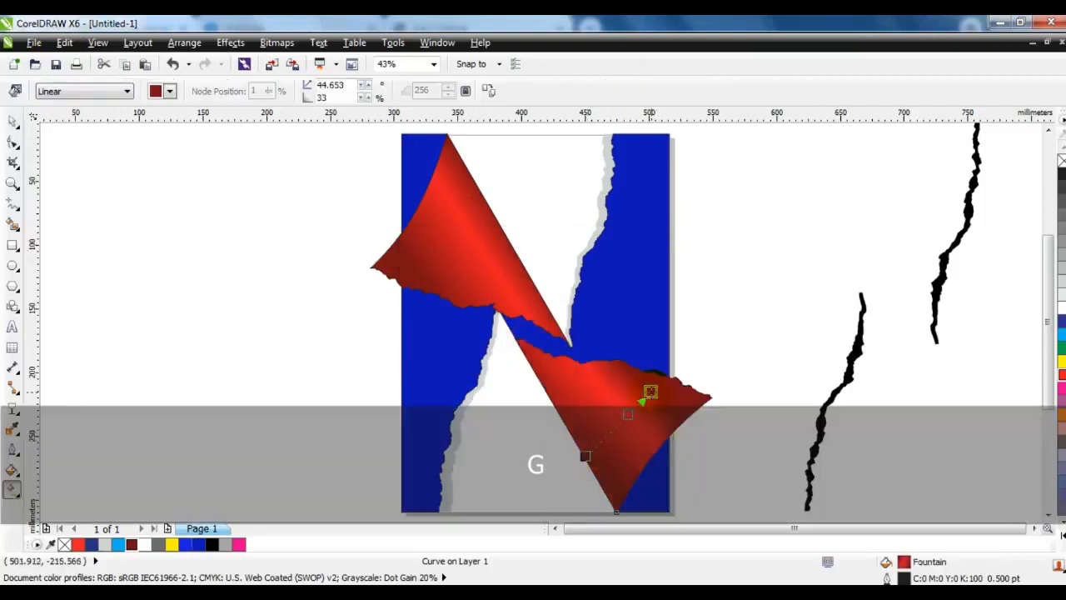
drag(547, 430, 571, 451)
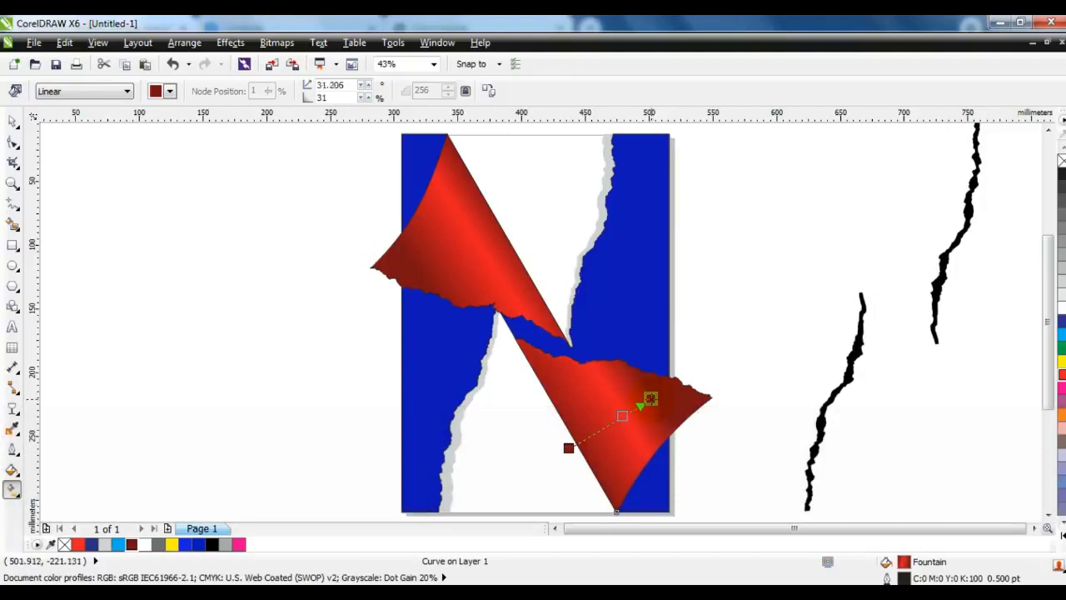
click(11, 122)
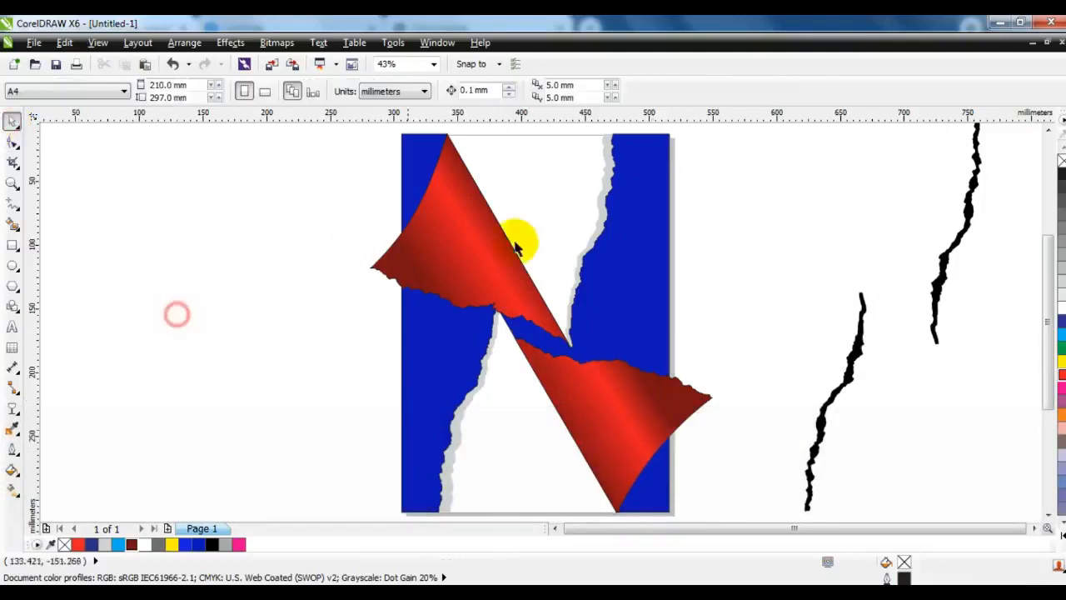
- Duplicate the upper flap in place and skew the copy downward at its outer side to about 157 × 158 mm
click(448, 216)
key(KP_Add)
drag(410, 234, 362, 257)
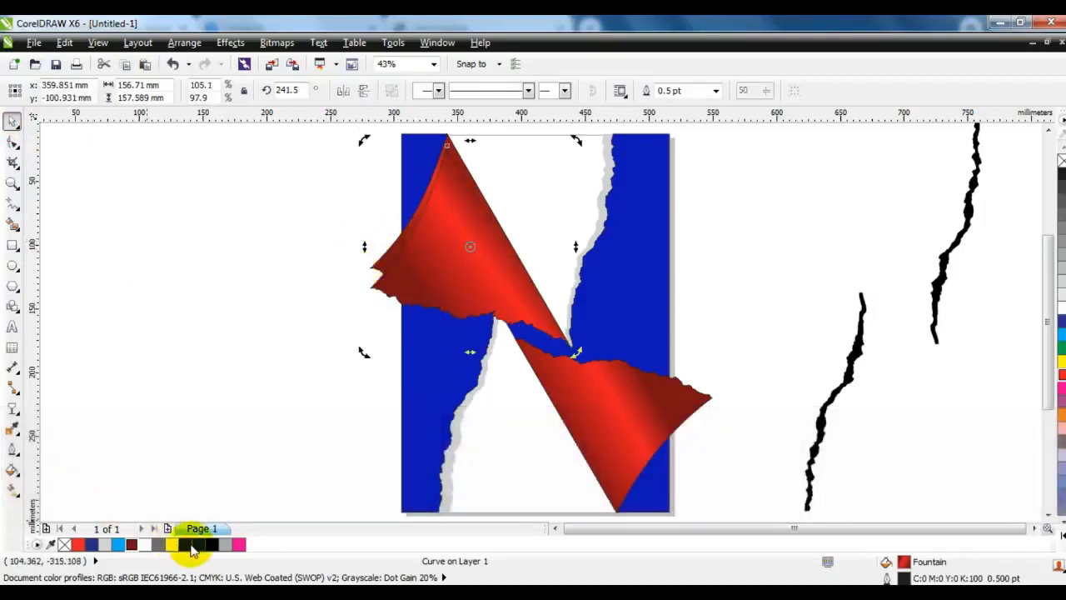
- Fill the skewed copy of the upper flap with black and apply a uniform transparency slightly above 50
click(211, 545)
click(12, 414)
click(91, 91)
click(79, 114)
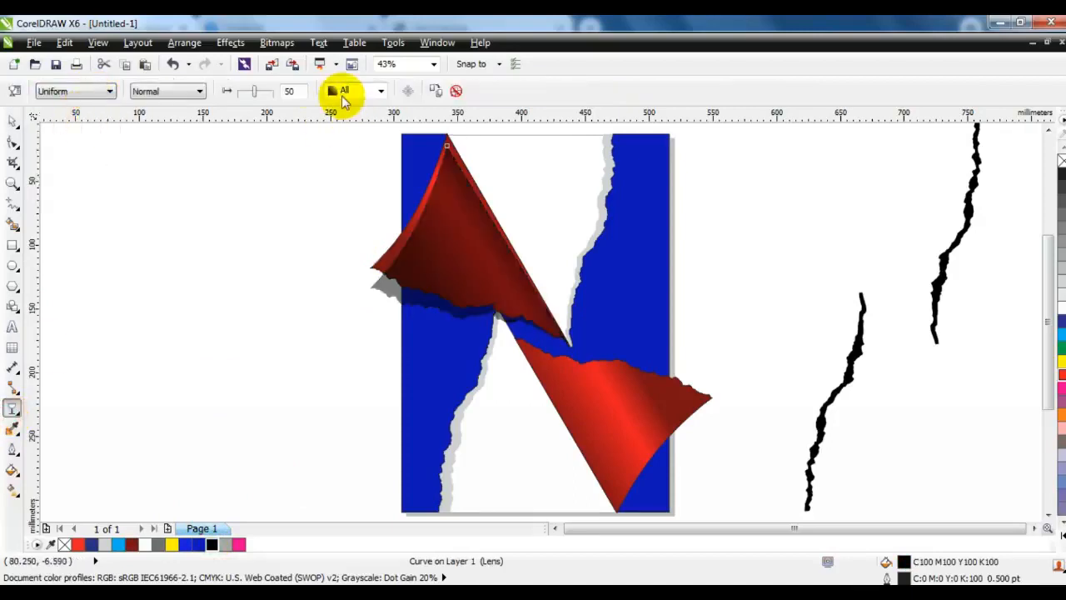
drag(255, 92, 260, 92)
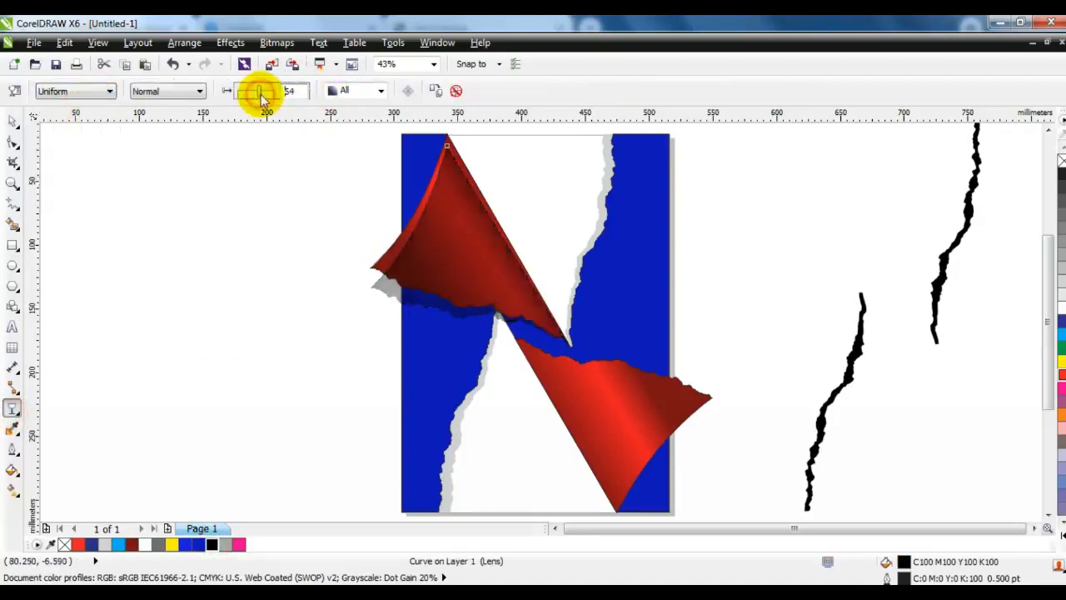
- Try to PowerClip the upper flap's transparent shadow inside the blue page shape, and undo it
click(11, 184)
drag(338, 175, 674, 371)
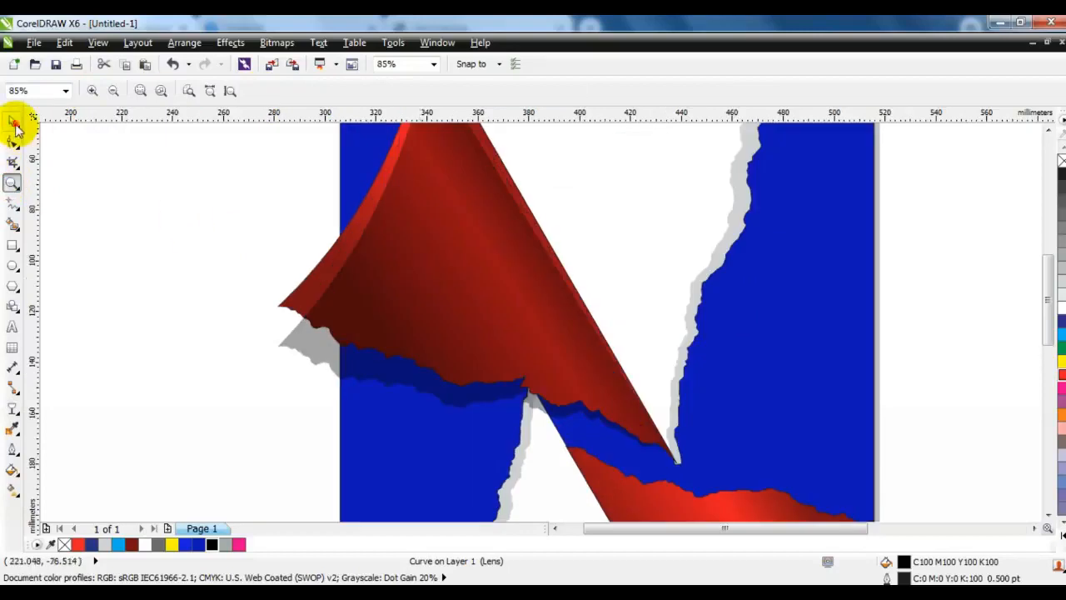
click(13, 122)
right_click(332, 348)
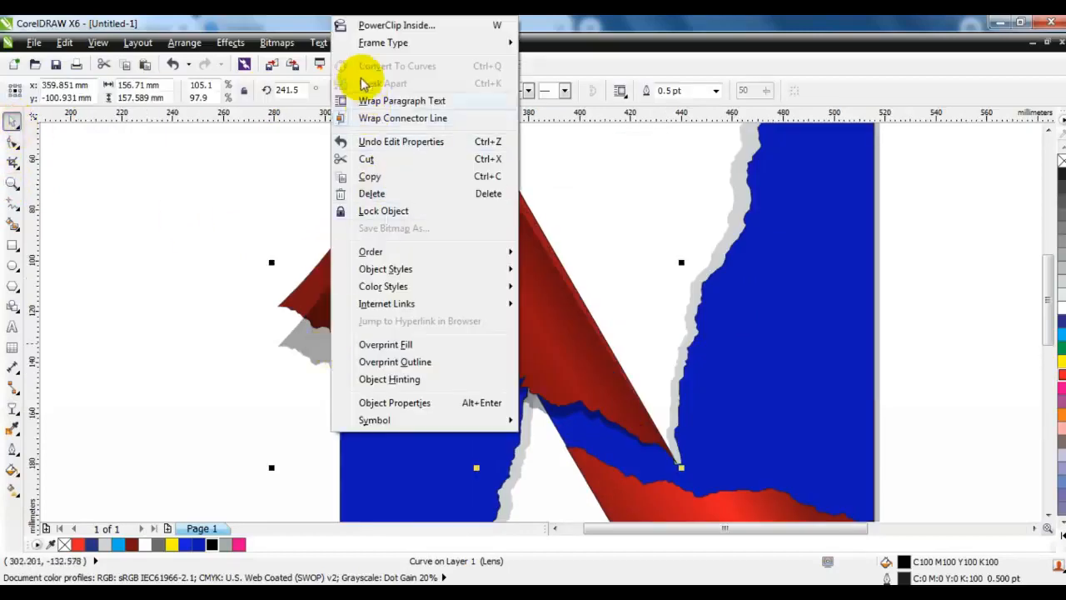
click(359, 26)
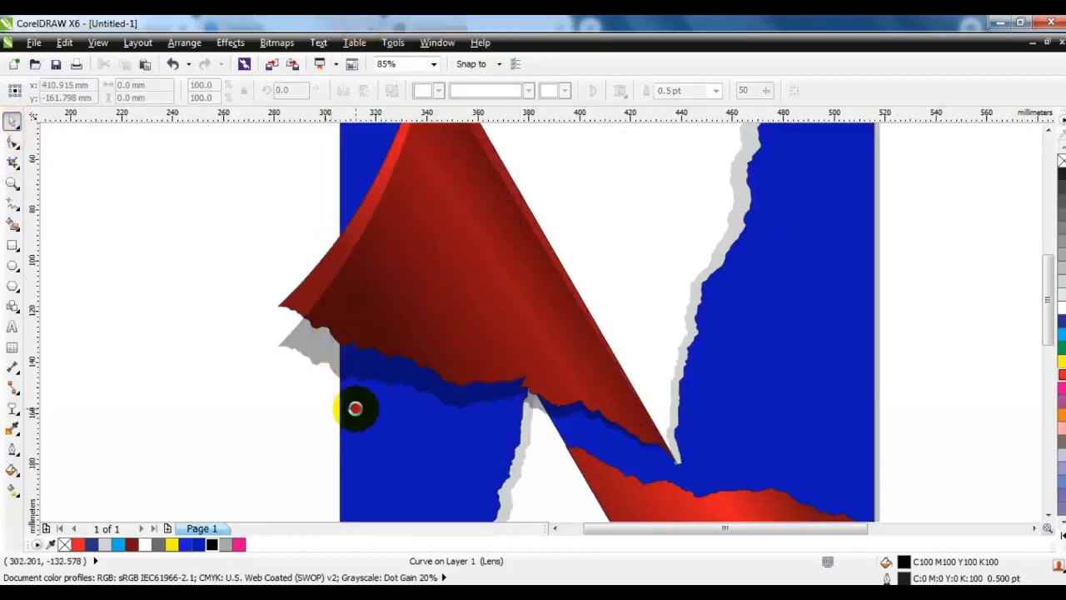
click(355, 409)
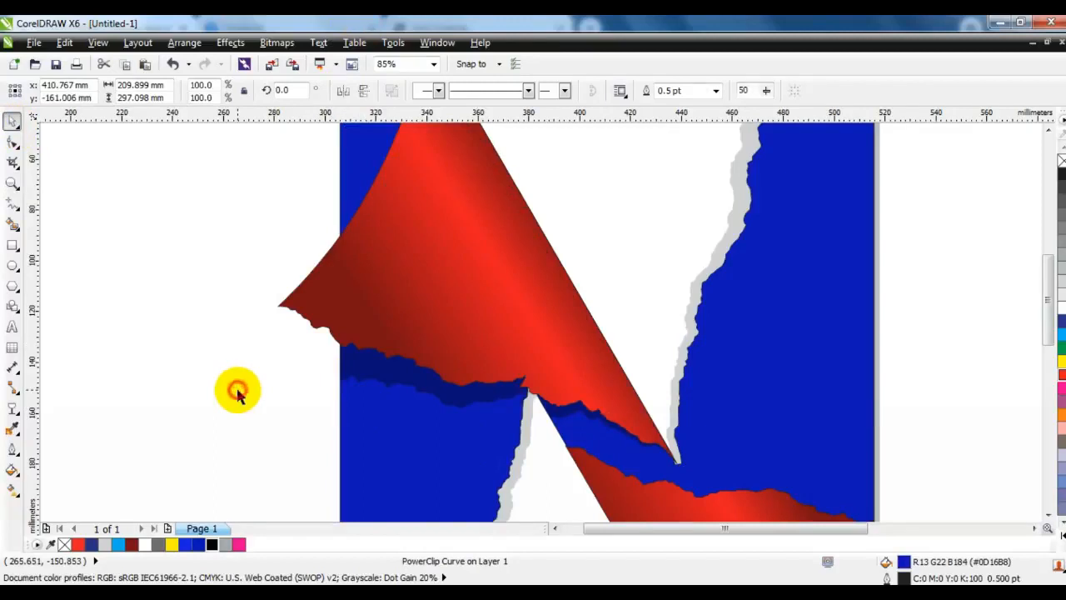
click(237, 393)
key(ctrl+z)
click(142, 398)
- Send the shadow one level back behind the upper flap, remove its outline and set its uniform transparency to 73
click(312, 344)
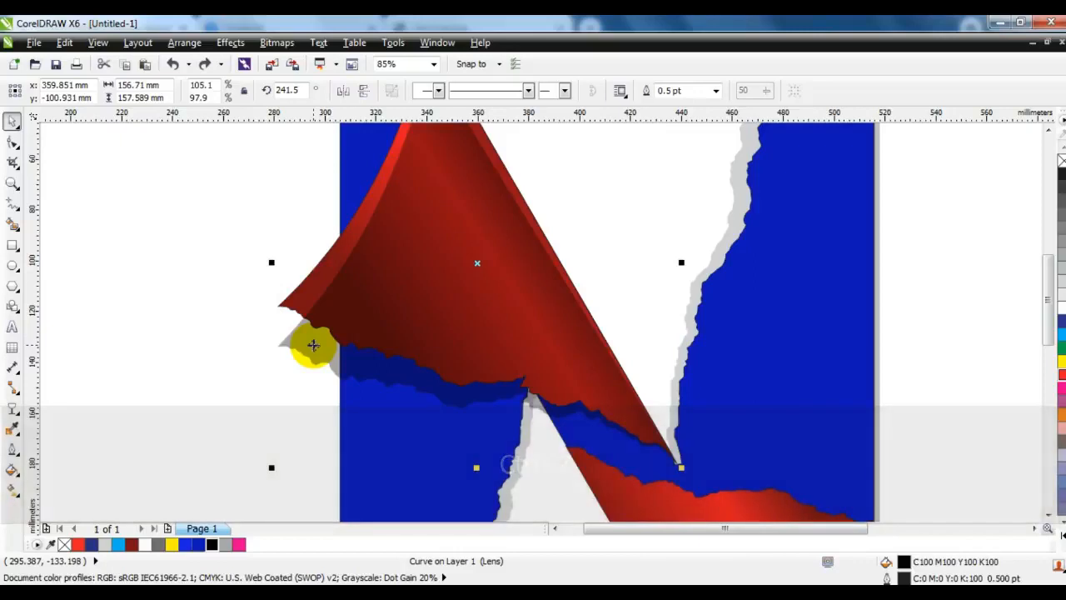
key(ctrl+Page_Down)
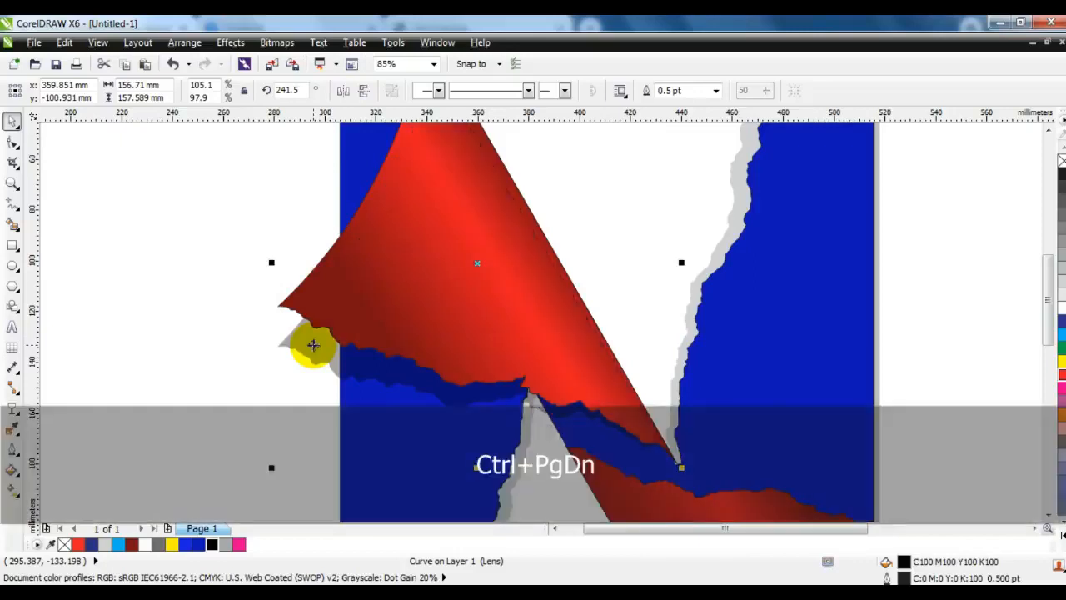
right_click(1061, 160)
click(10, 412)
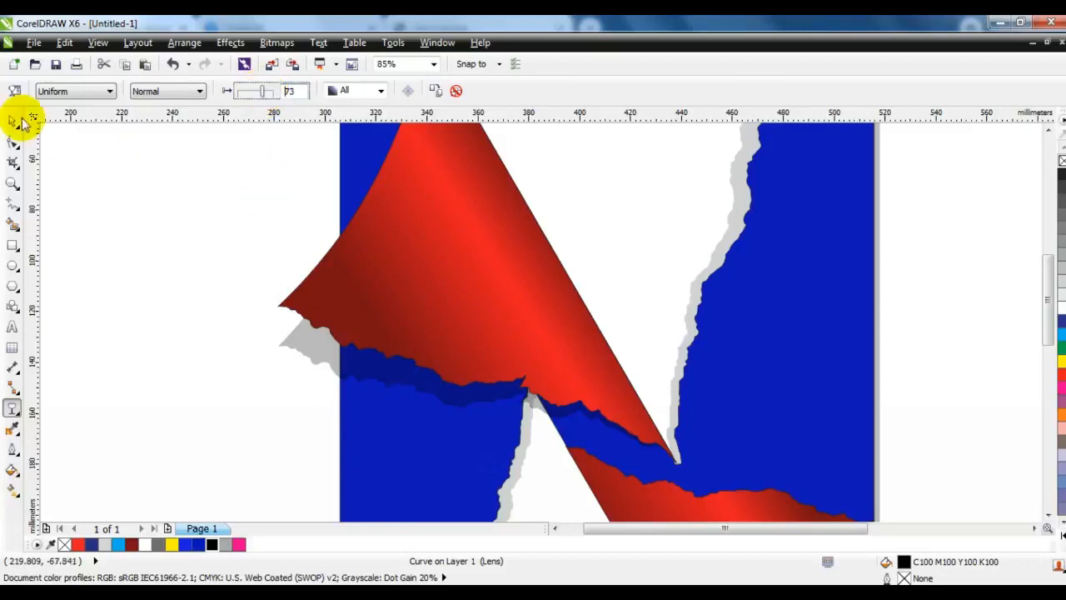
click(14, 121)
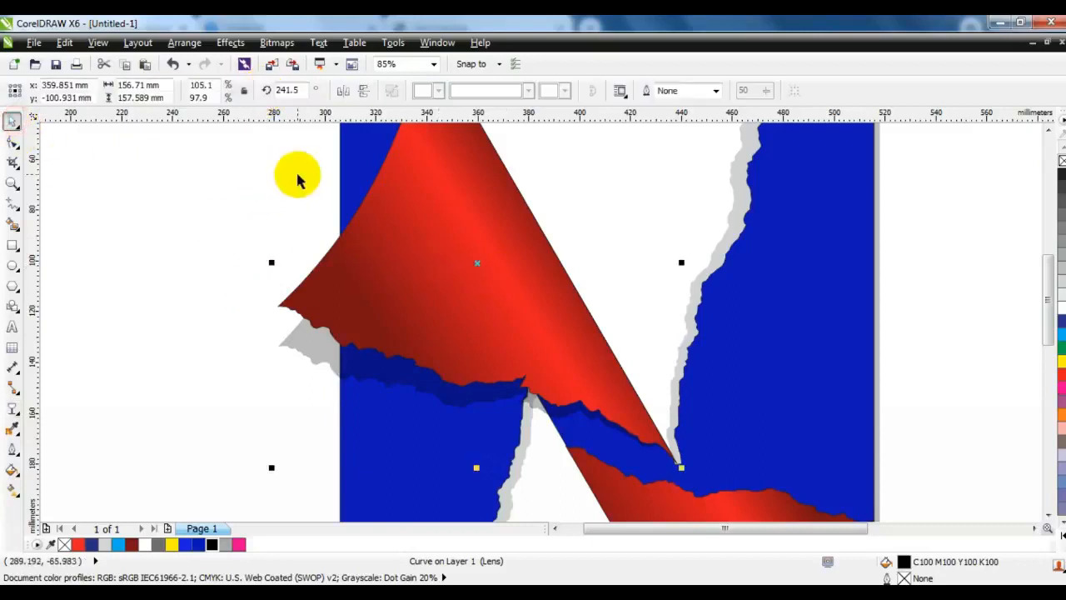
- Duplicate the lower flap, skew the copy downward to about 155 × 146 mm and move its lowest node up to the page edge
key(F3)
key(Escape)
click(527, 377)
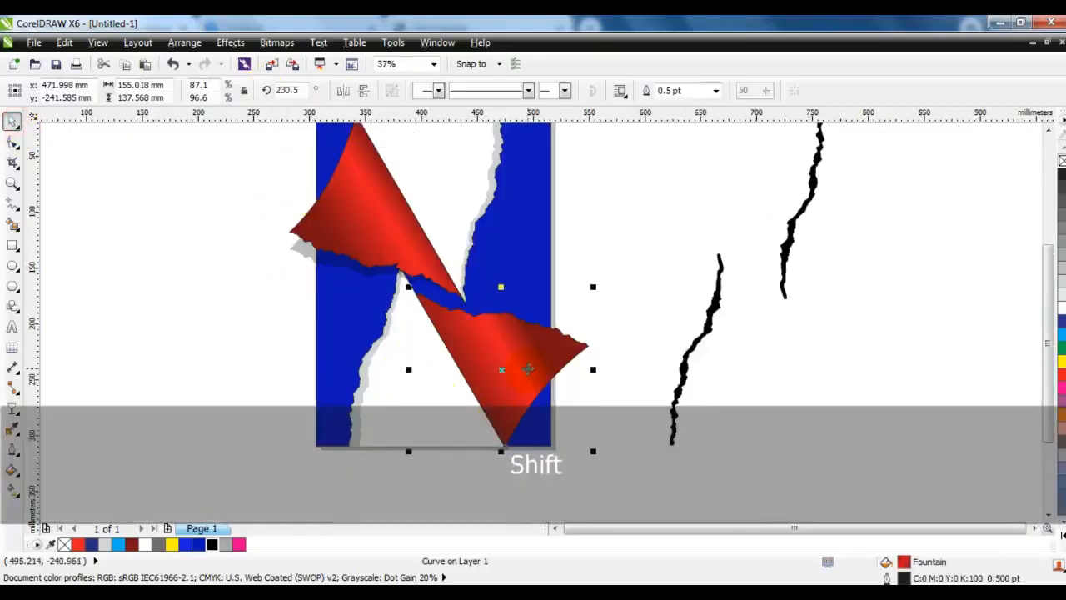
key(shift+F2)
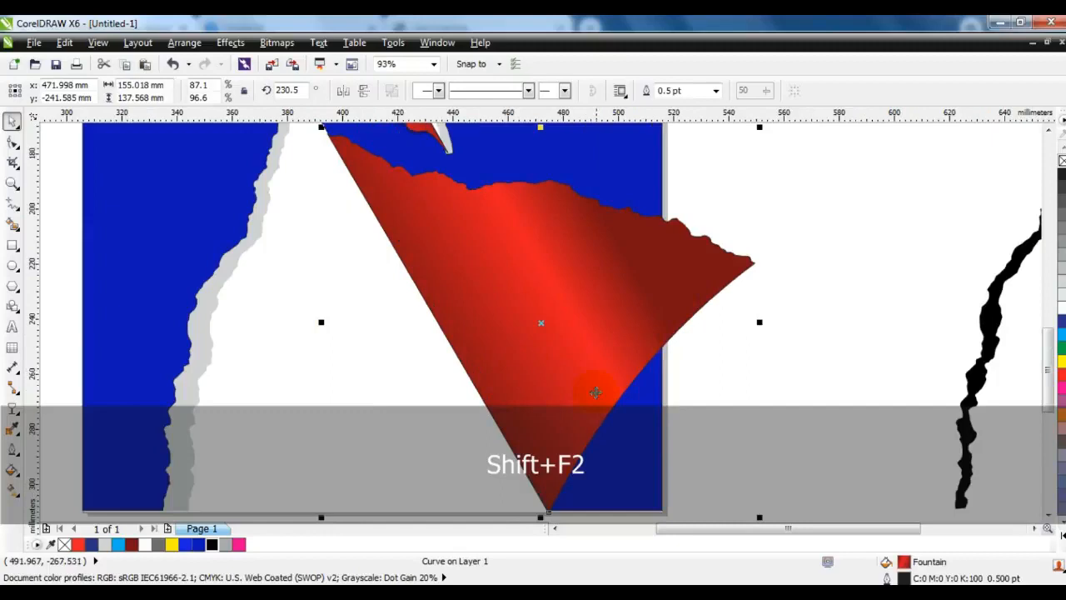
click(603, 336)
drag(758, 323, 764, 370)
key(F3)
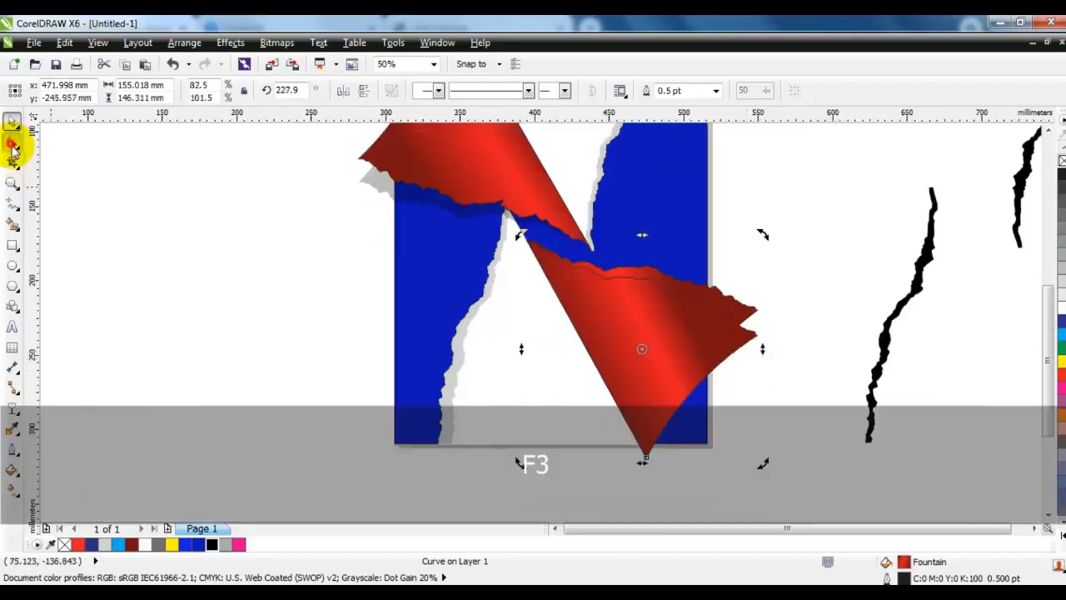
click(12, 145)
key(ctrl+q)
mouse_move(648, 458)
mouse_down()
mouse_move(655, 443)
mouse_move(644, 442)
mouse_up()
- Fill the skewed copy of the lower flap with black and give it a uniform transparency of 80
click(212, 545)
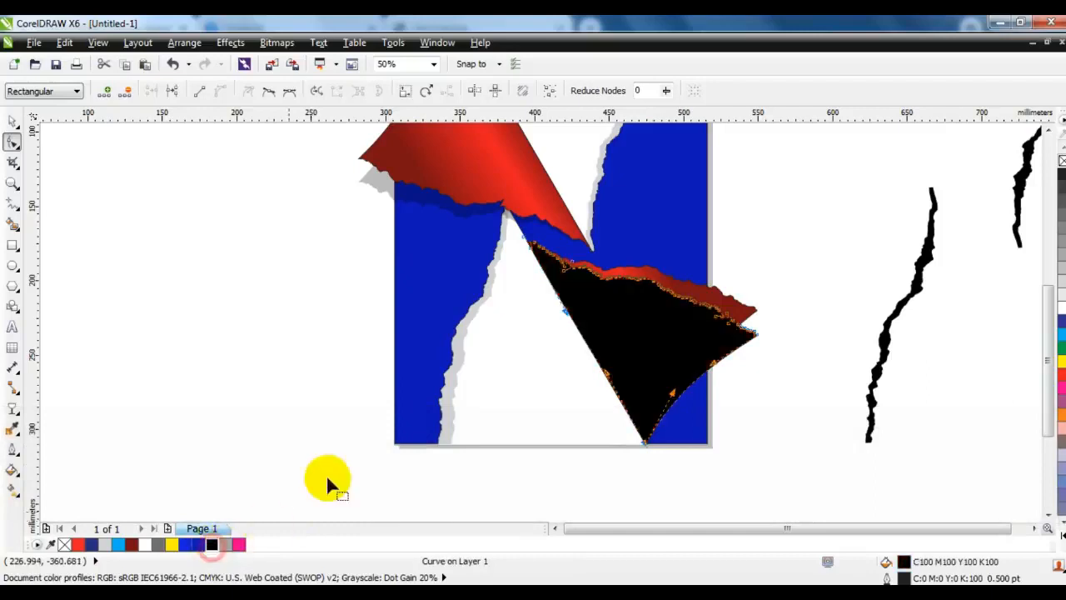
click(12, 408)
click(109, 91)
click(85, 118)
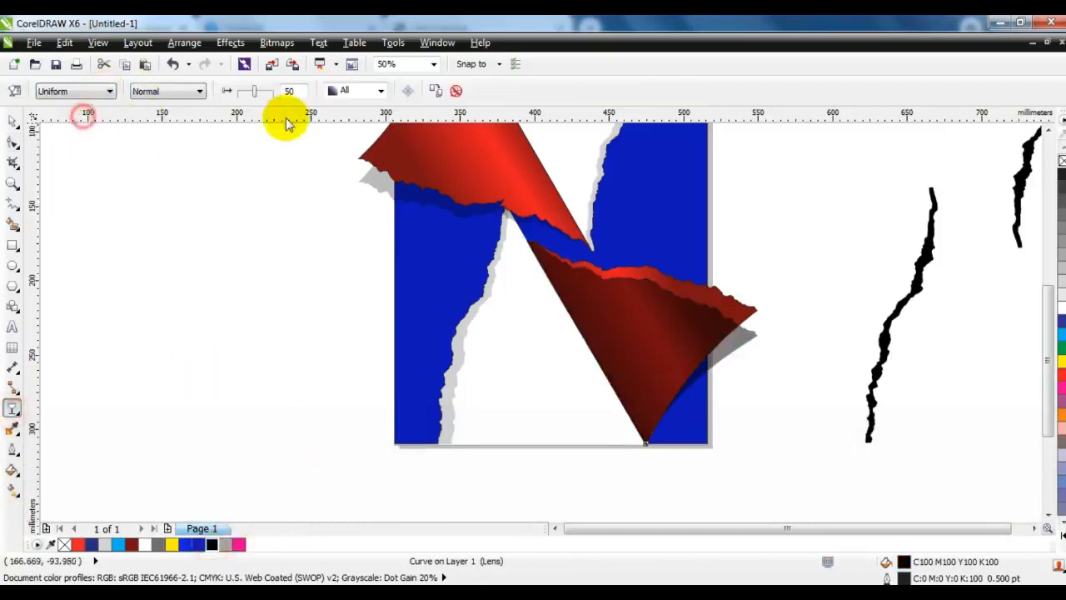
click(268, 96)
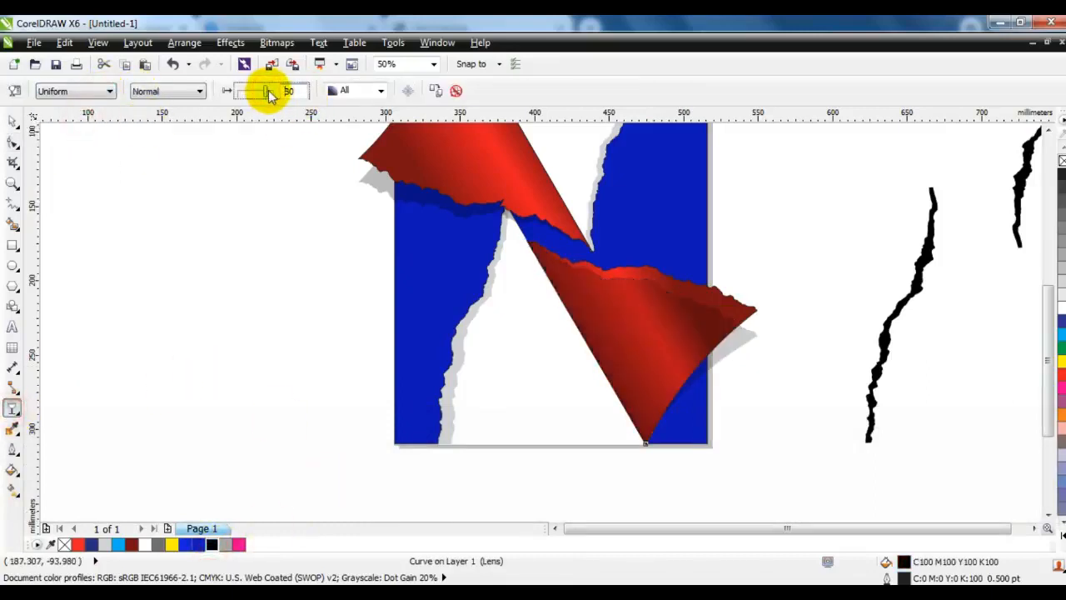
- Send the lower flap's transparent shadow one level back behind the flap
click(12, 122)
key(ctrl+Page_Down)
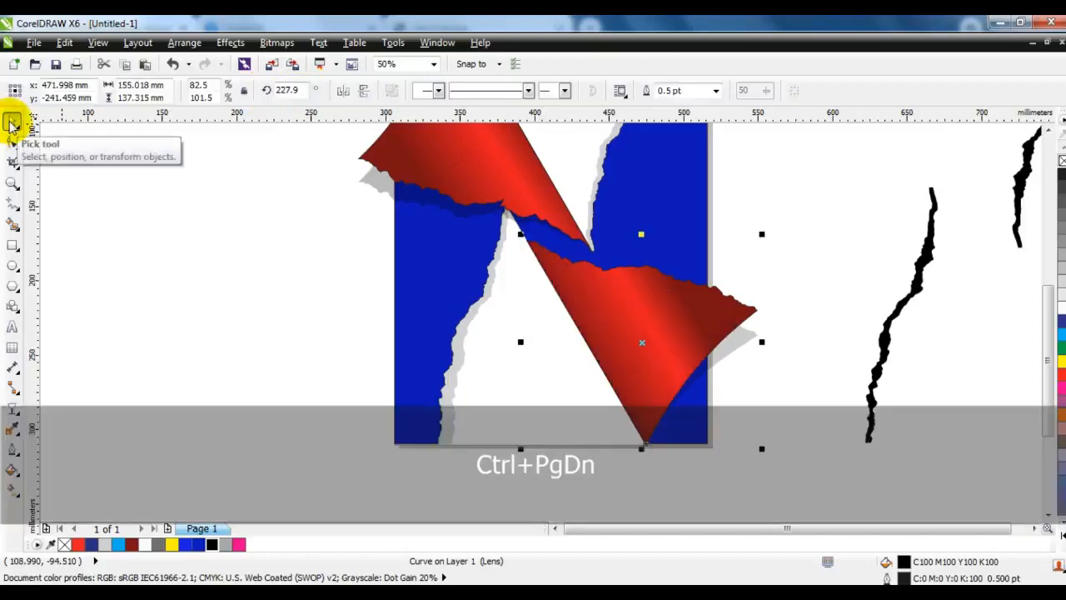
scroll(428, 341, down, 3)
key(Escape)
click(608, 403)
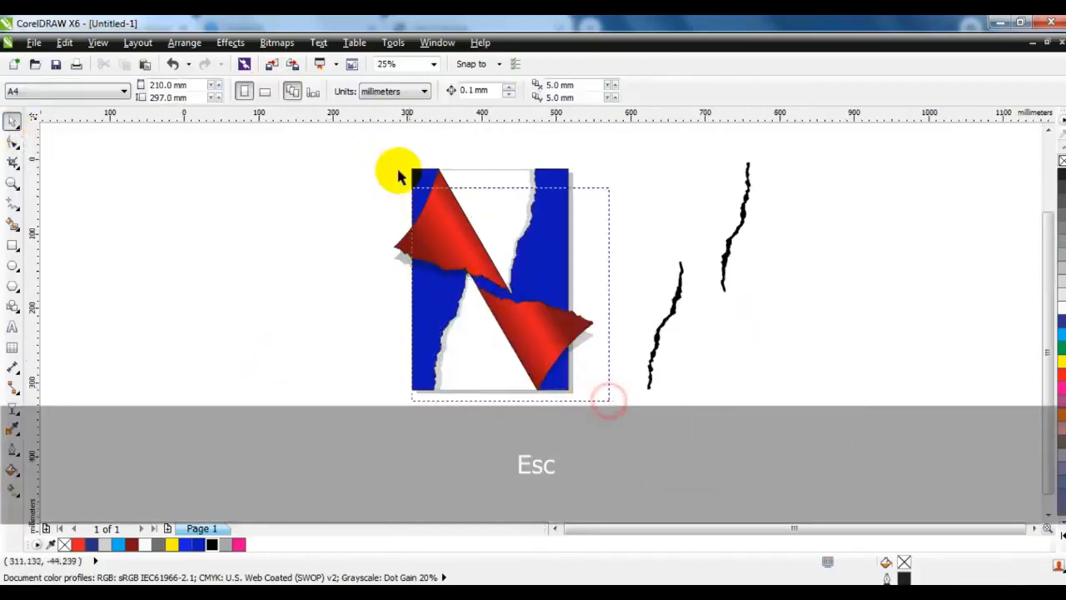
drag(398, 177, 364, 131)
key(shift+F2)
key(Escape)
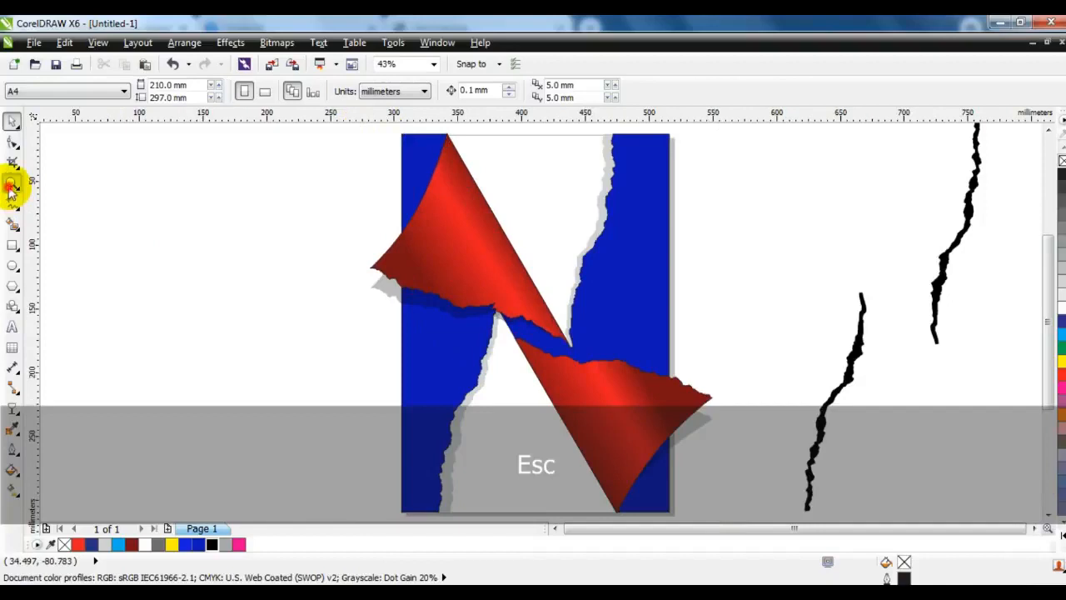
- Duplicate the upper red flap, skew the copy upward to about 157 × 173 mm and remove its outline
click(10, 188)
drag(328, 125, 680, 369)
click(11, 120)
click(370, 322)
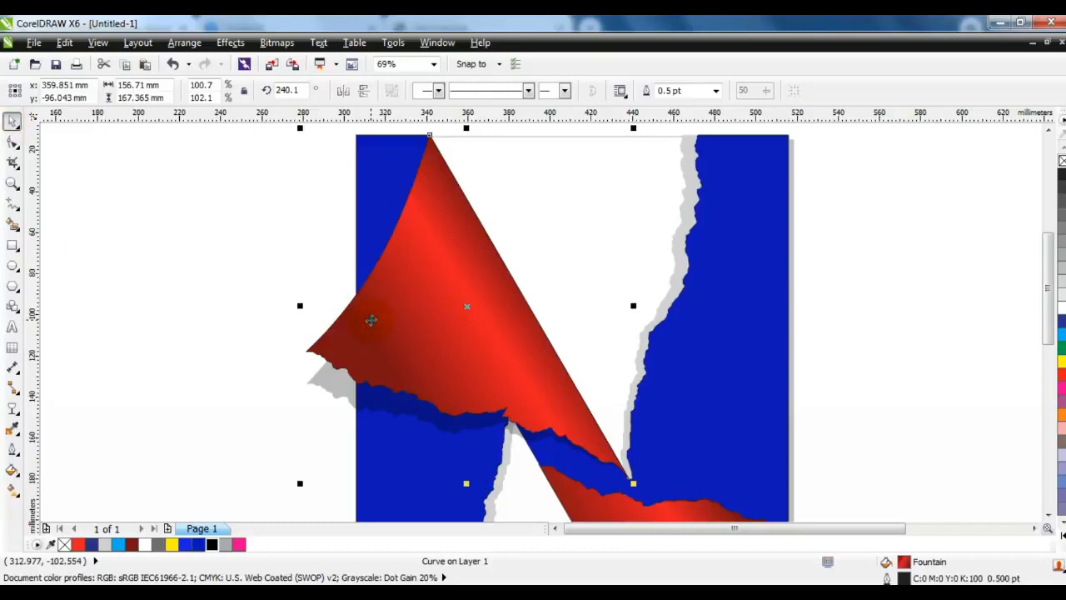
key(KP_Add)
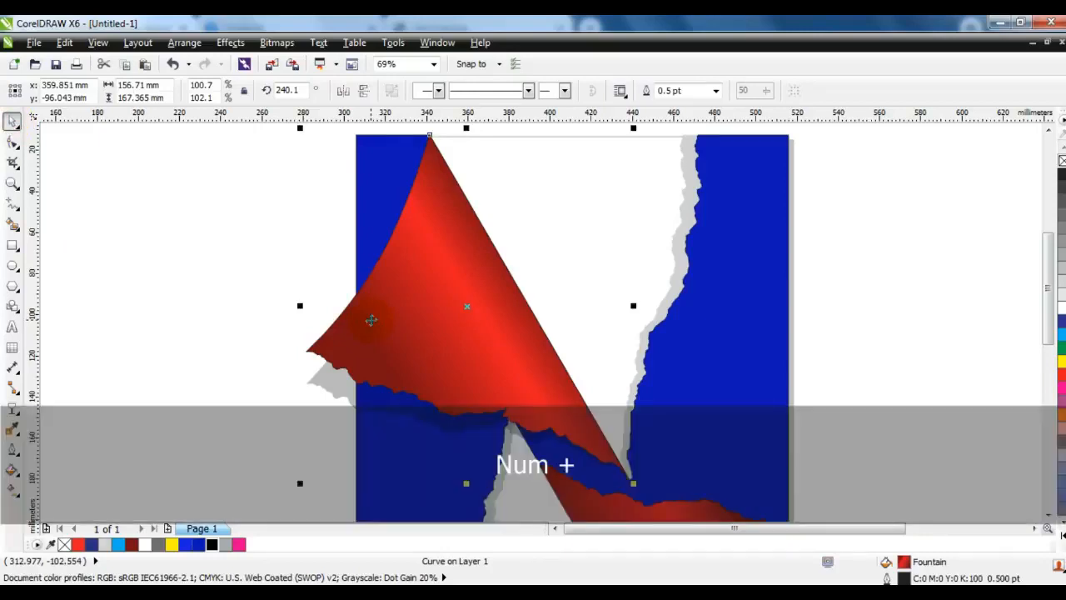
click(395, 322)
drag(300, 306, 301, 290)
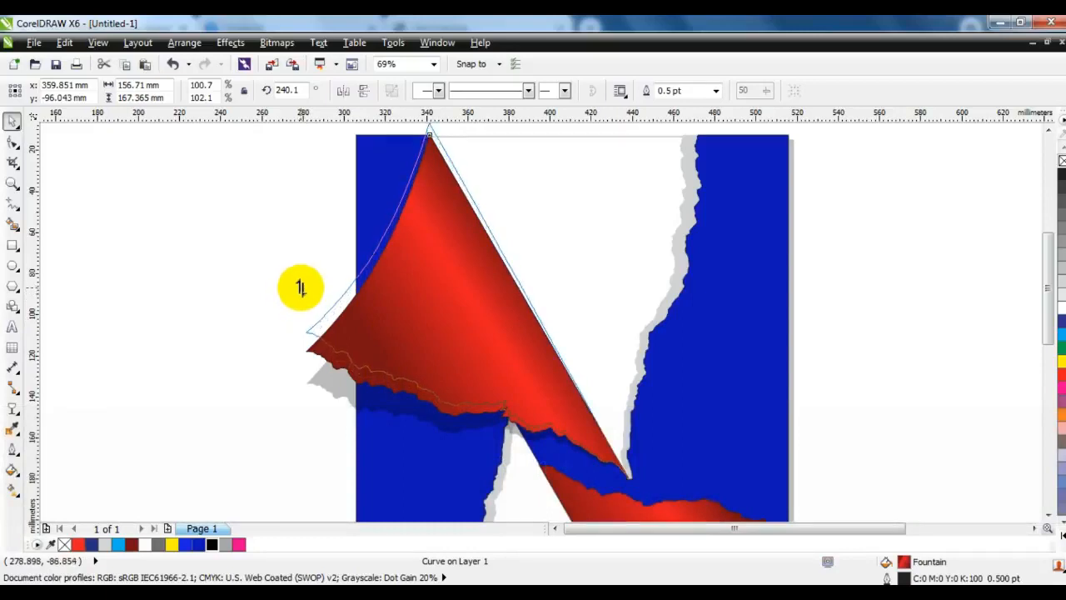
drag(301, 288, 301, 294)
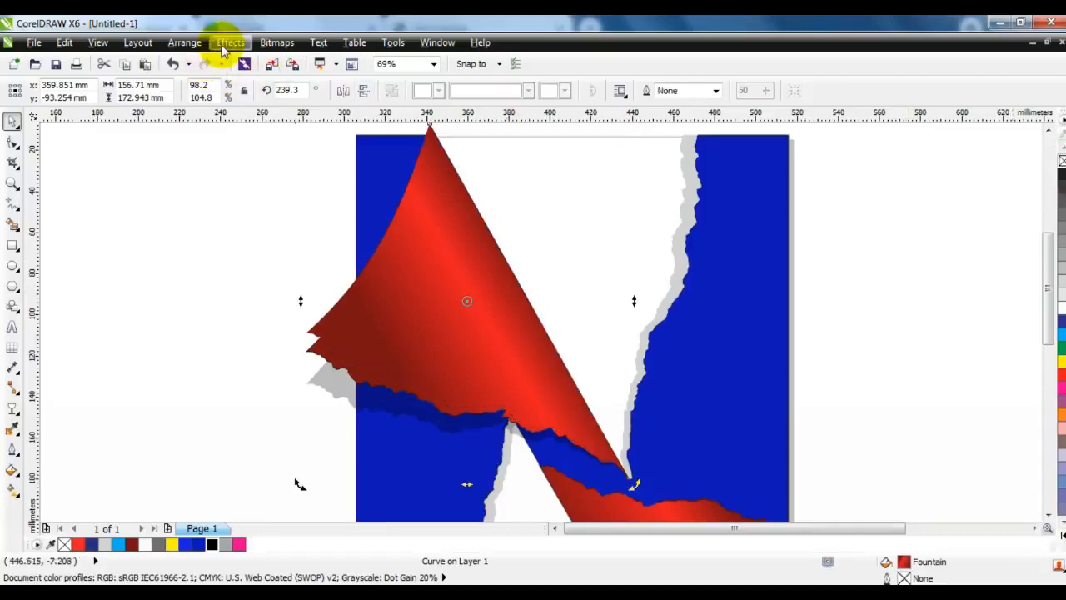
- PowerClip the skewed copy inside the original upper flap
click(230, 42)
click(248, 263)
click(356, 265)
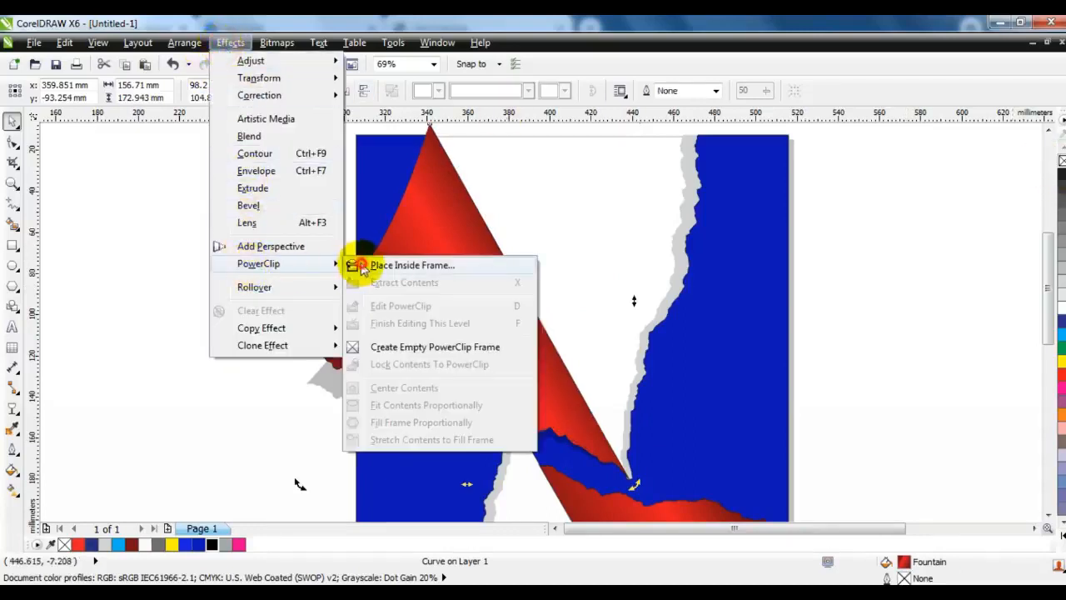
click(309, 349)
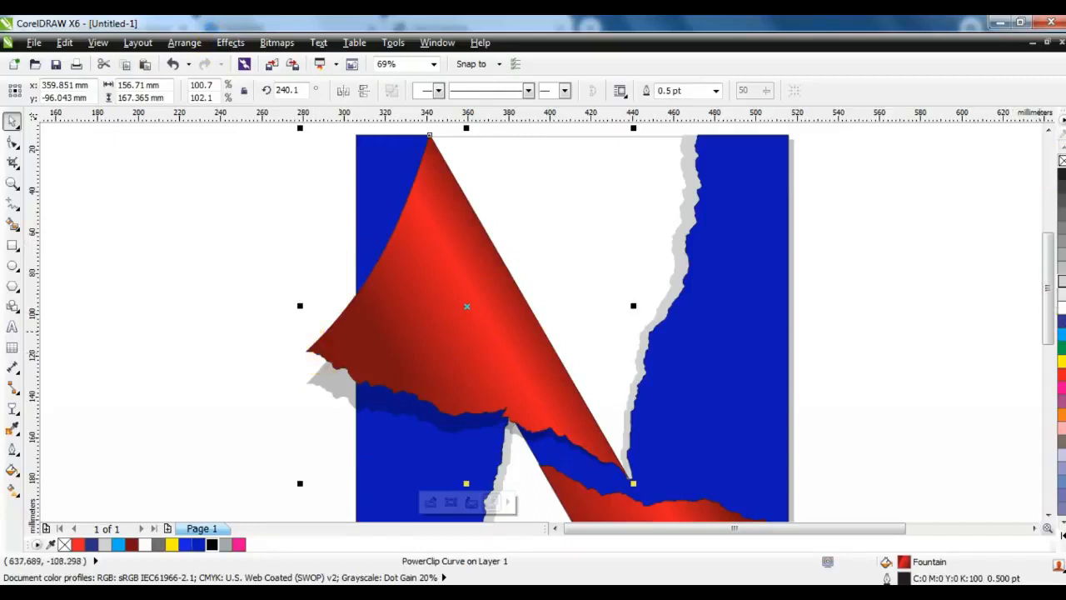
- Fill the upper flap's torn edge with a linear gradient from 40% black to white and remove its outline
click(1060, 255)
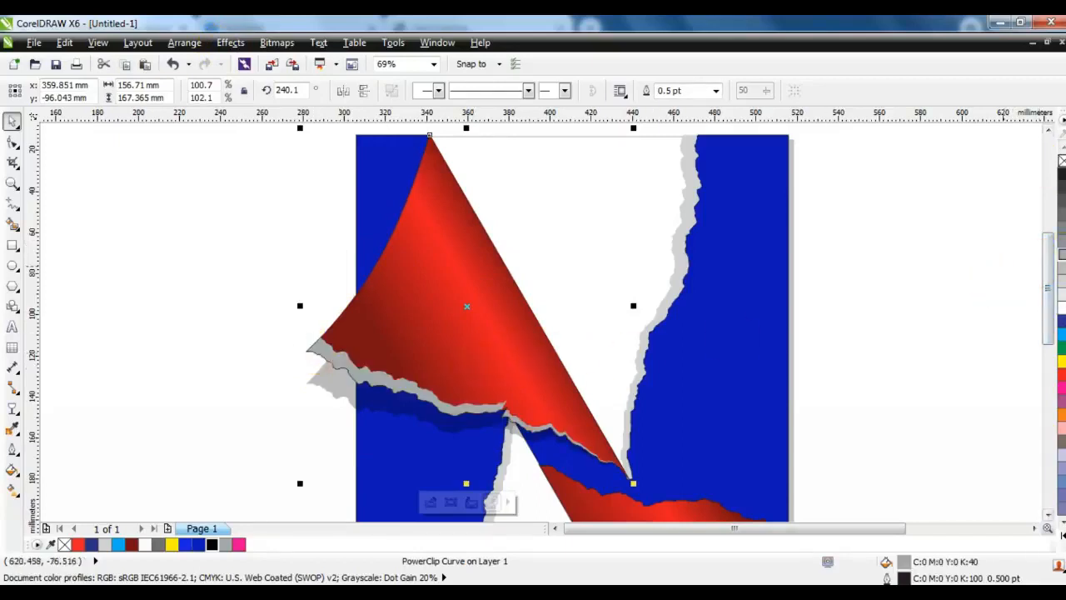
click(12, 490)
drag(315, 342, 506, 420)
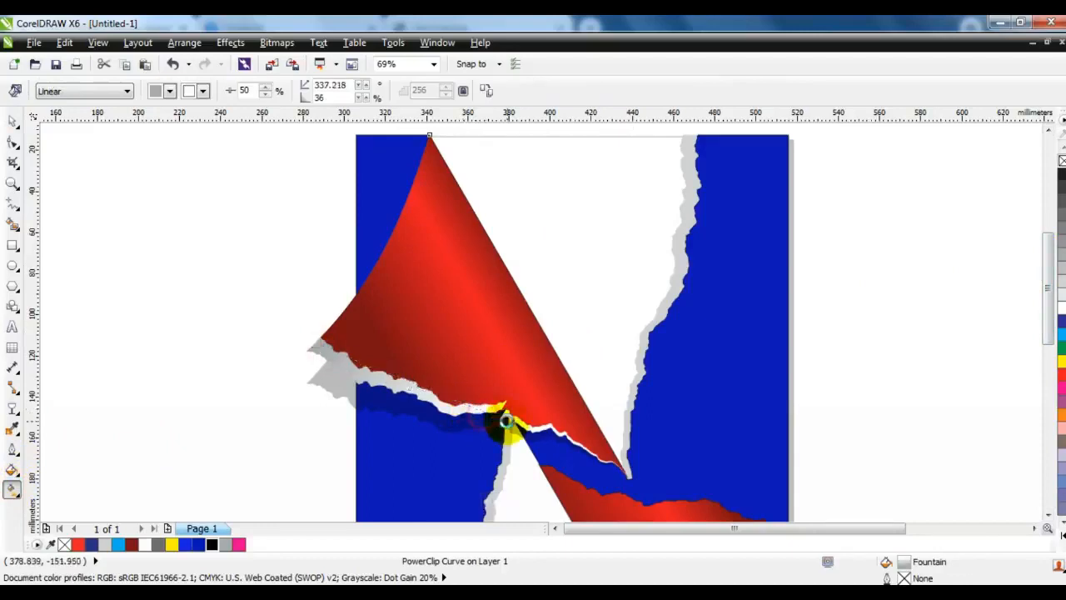
click(331, 345)
drag(316, 341, 261, 286)
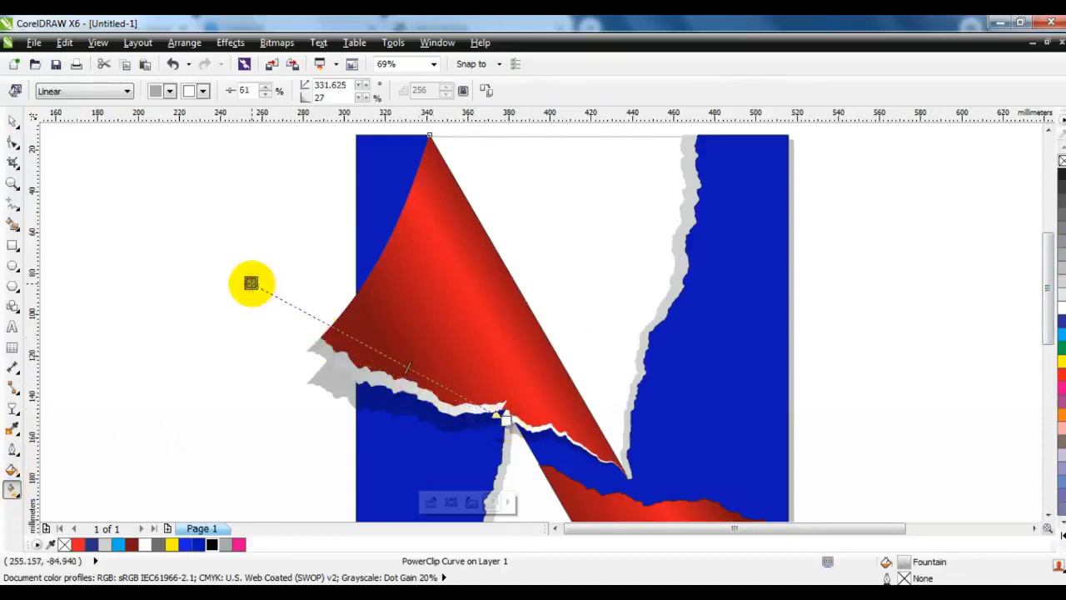
click(13, 121)
click(795, 309)
key(F4)
key(Escape)
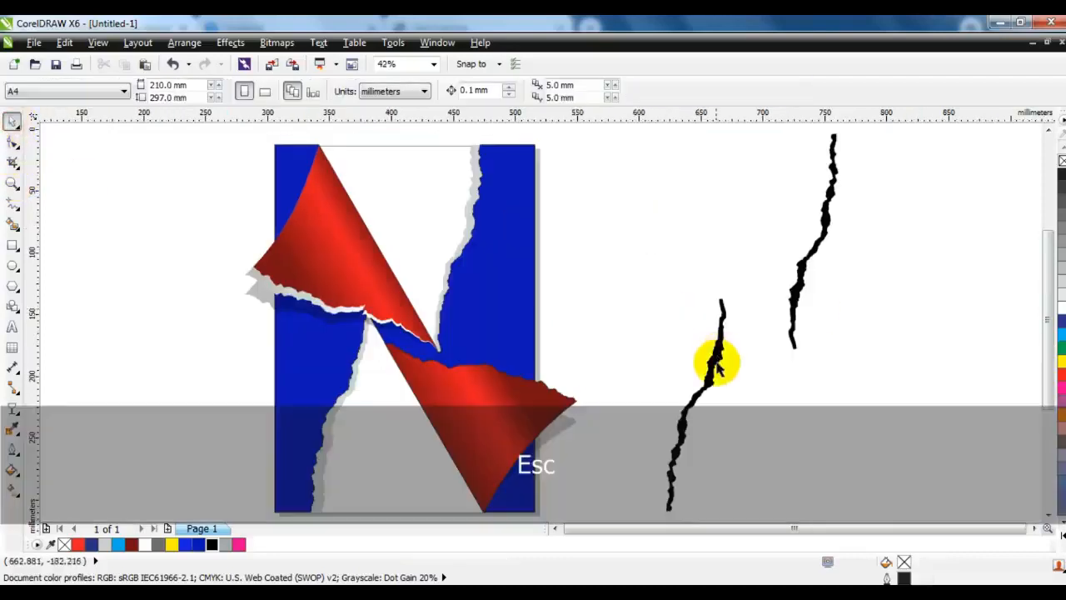
- Duplicate the lower flap, skew the copy downward to about 155 × 142 mm and PowerClip it inside the original lower flap
click(571, 375)
key(shift+F2)
click(592, 307)
drag(762, 325, 761, 346)
drag(740, 260, 774, 353)
key(ctrl+z)
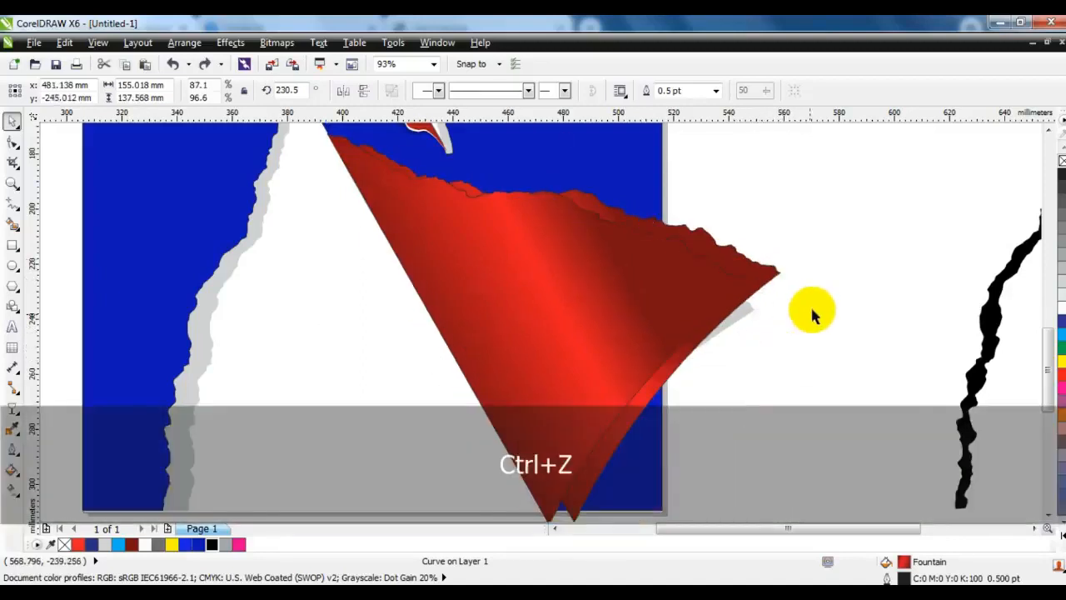
click(727, 306)
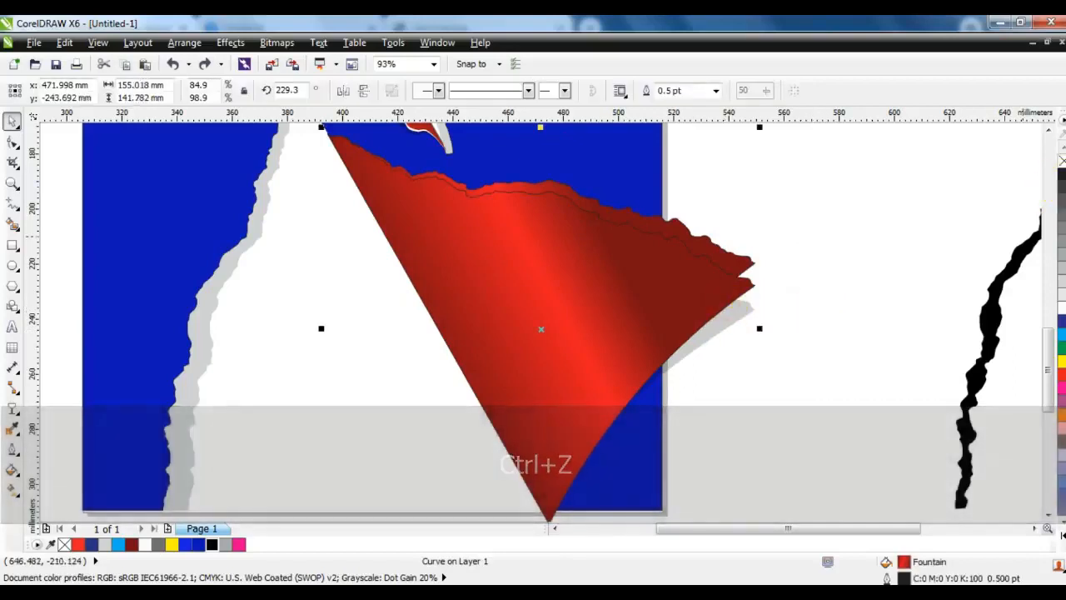
key(w)
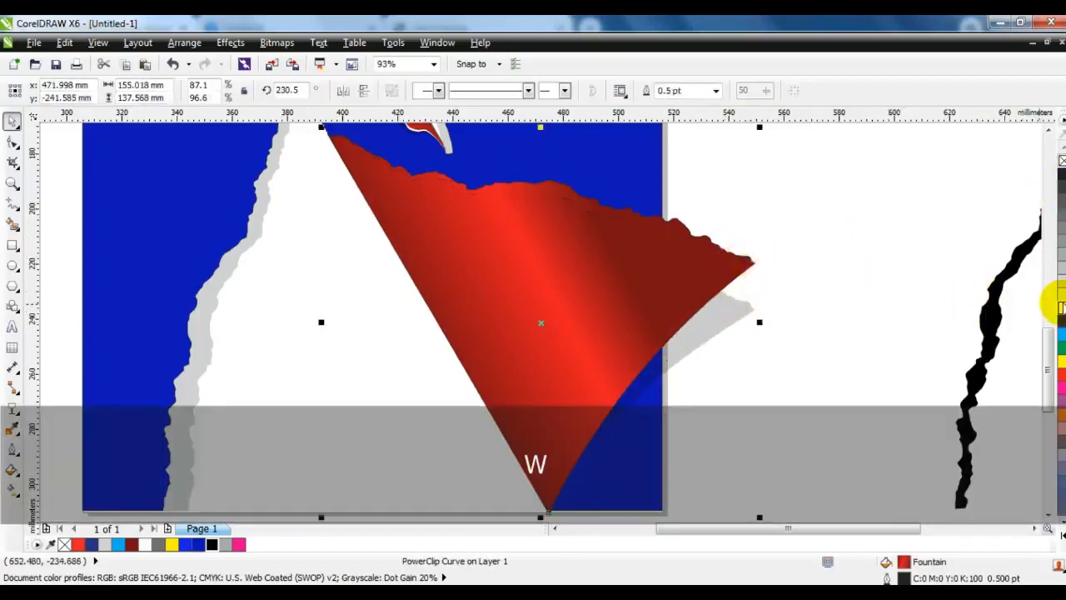
- Fill the lower flap's torn edge with a linear grey-to-white gradient at about 167° and remove its outline
key(g)
drag(757, 261, 457, 188)
drag(760, 262, 823, 277)
click(8, 126)
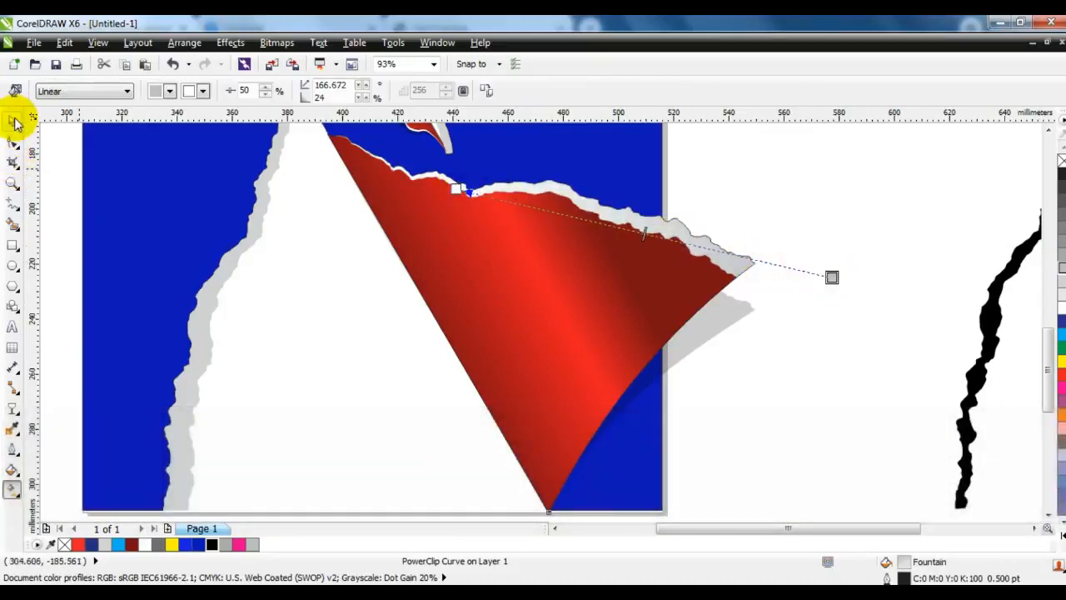
click(15, 122)
right_click(1062, 161)
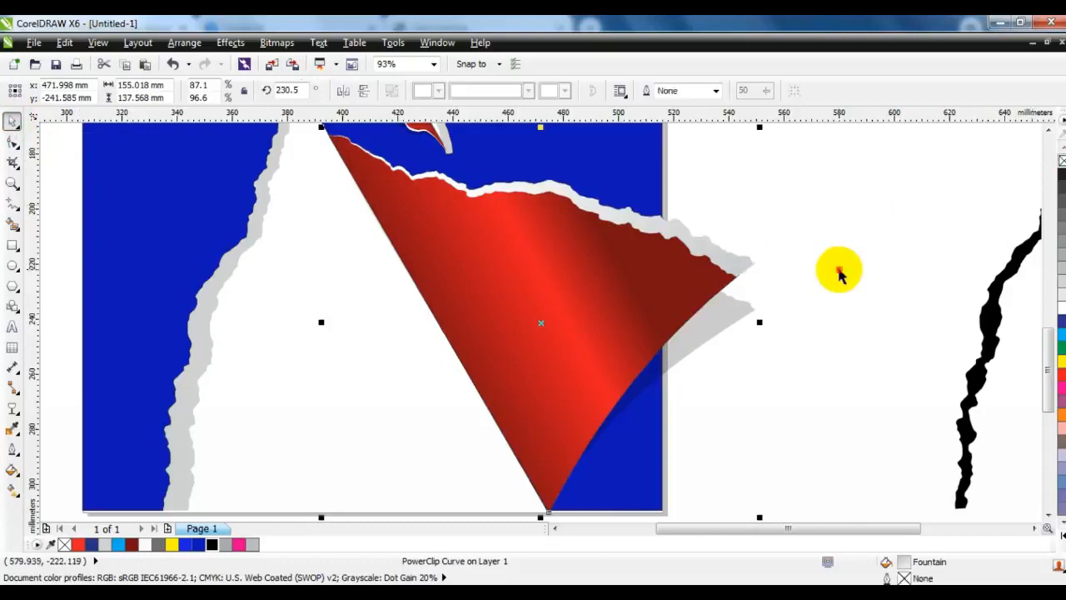
click(839, 272)
- Delete the two leftover black torn strips beside the page
key(F3)
key(F3)
key(Escape)
click(653, 413)
drag(653, 413, 362, 124)
key(shift+F2)
key(Escape)
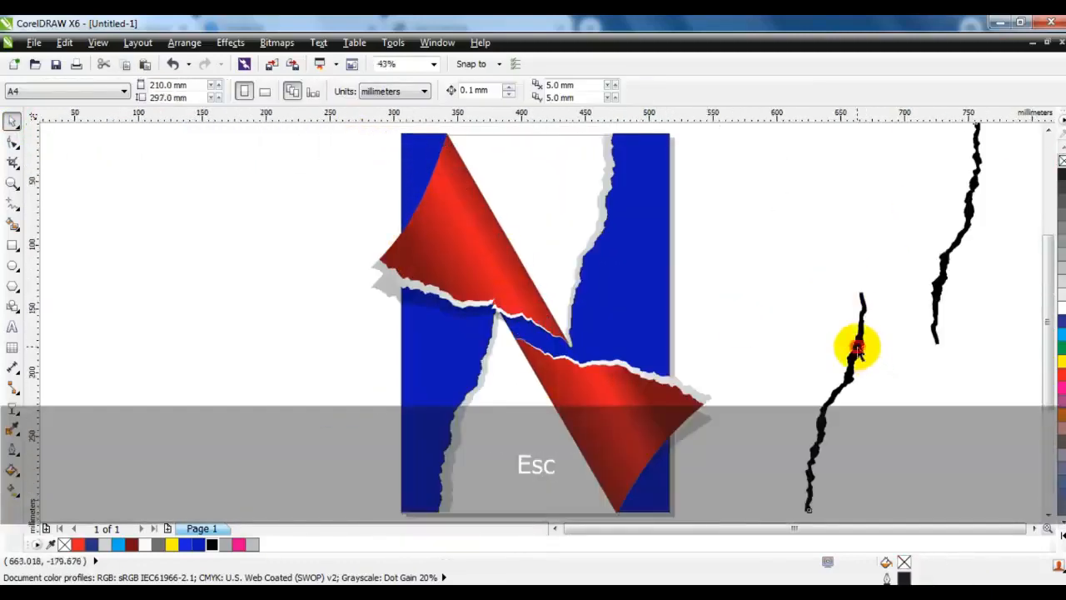
click(858, 350)
key(Delete)
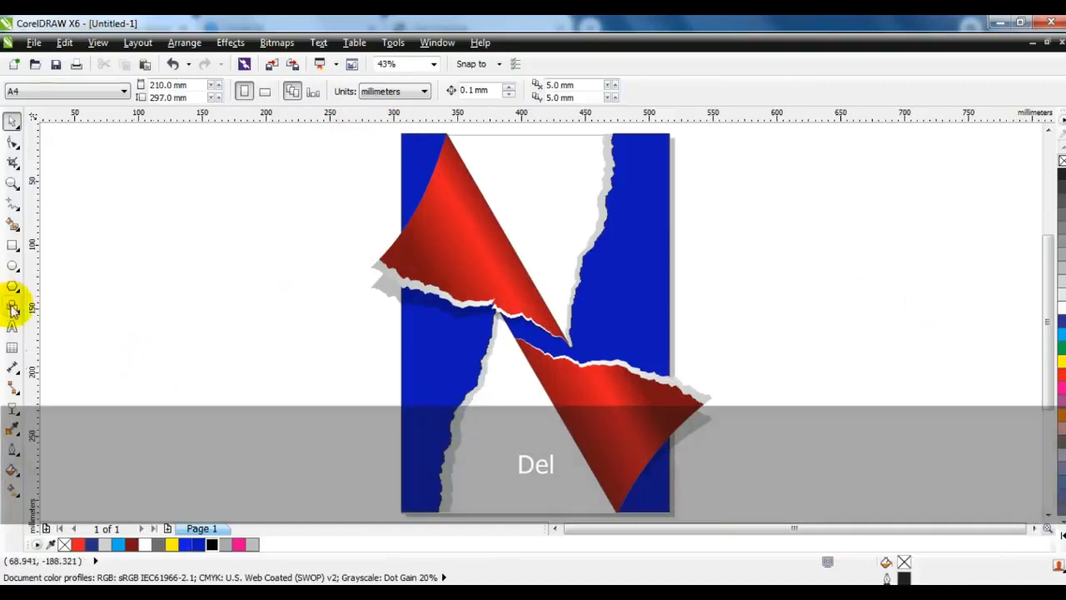
- Tint the page shape's blue fill slightly with cyan
click(634, 321)
ctrl+click(1061, 336)
ctrl+click(1061, 336)
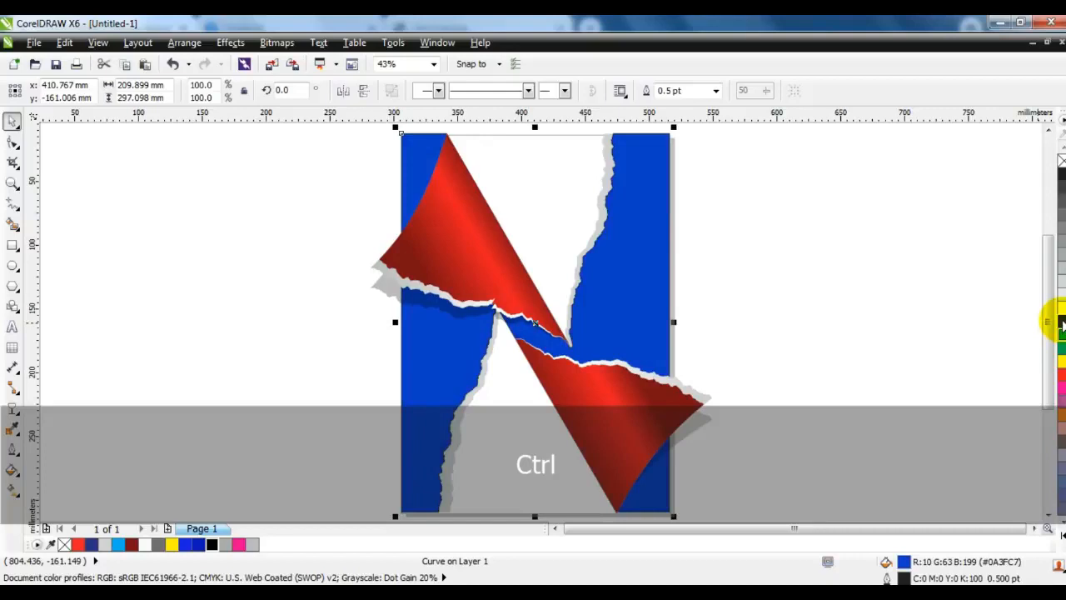
click(845, 328)
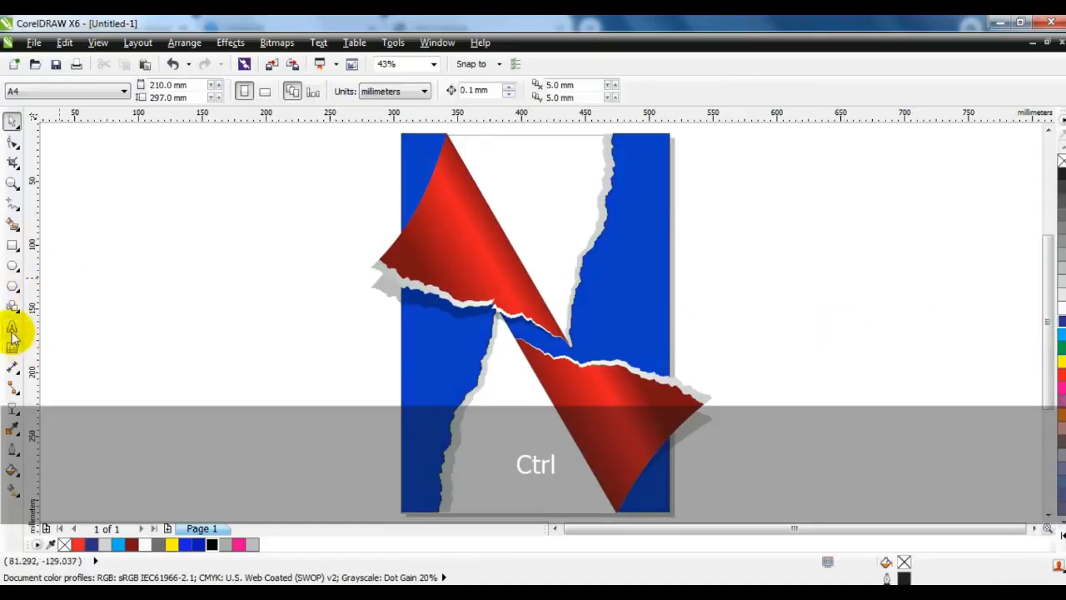
- Add an Arial text line repeating "THE" seven times, scale it to about 46 pt and place it across the page's upper edge
click(13, 328)
click(115, 308)
text(HE)
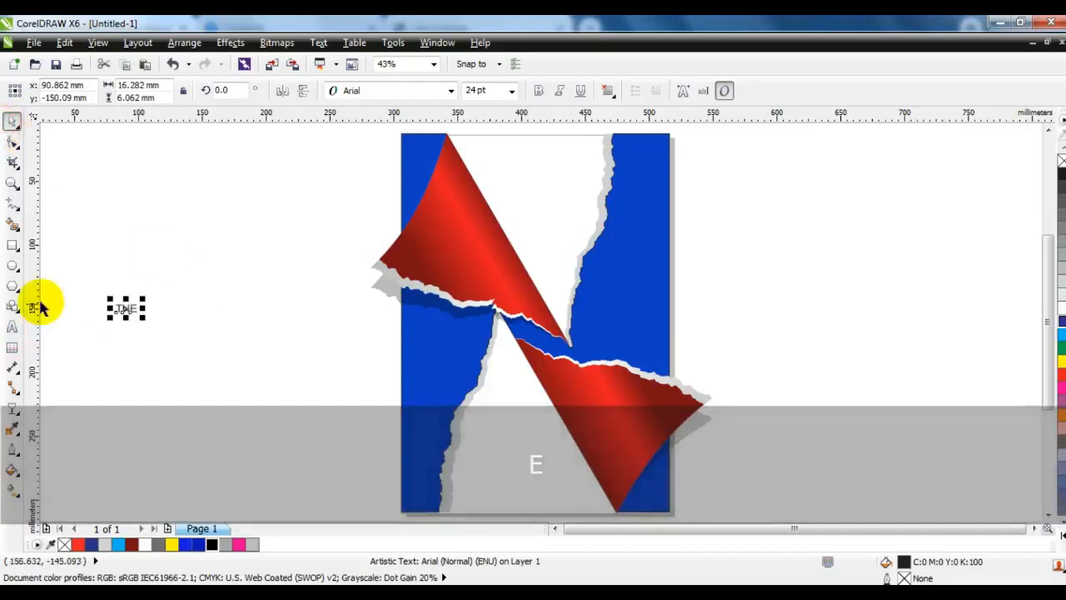
click(12, 327)
key(shift+Home)
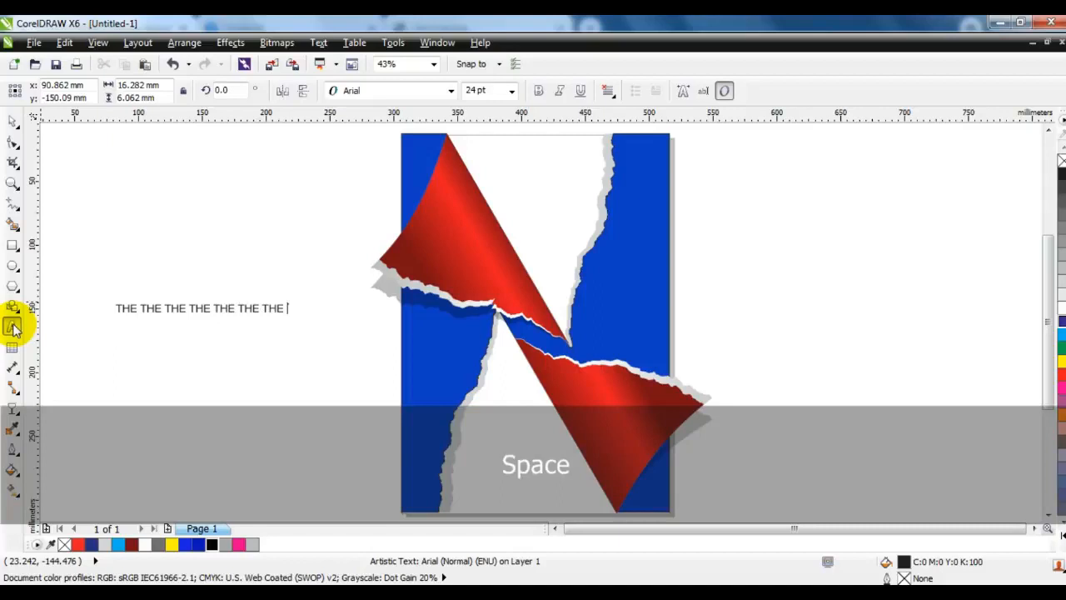
drag(287, 319, 532, 414)
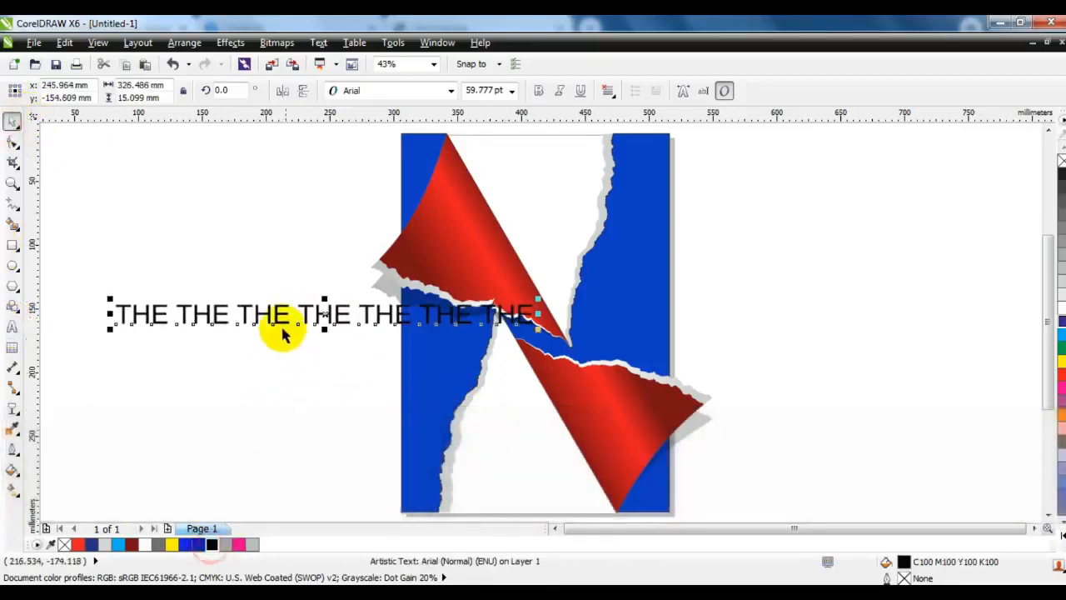
drag(317, 304, 557, 145)
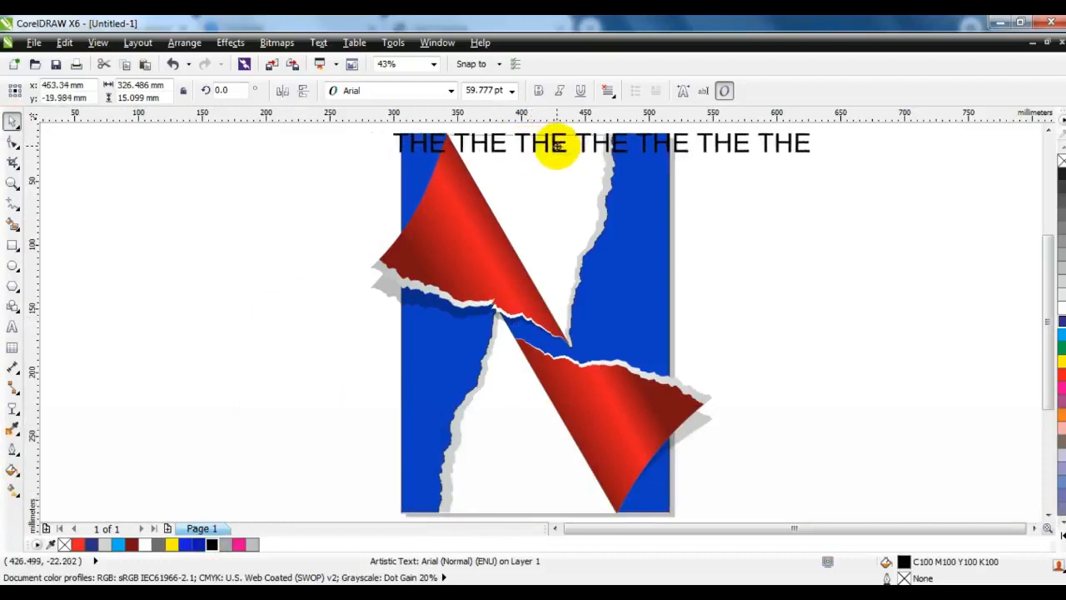
drag(826, 160, 708, 176)
- Duplicate the THE text line just below itself and repeat the duplication until 16 rows cover the page
right_click(708, 175)
key(ctrl+r)
key(ctrl+r)
key(ctrl+r)
key(ctrl+r)
key(ctrl+r)
key(ctrl+r)
key(ctrl+r)
key(ctrl+r)
key(ctrl+r)
key(ctrl+r)
key(ctrl+r)
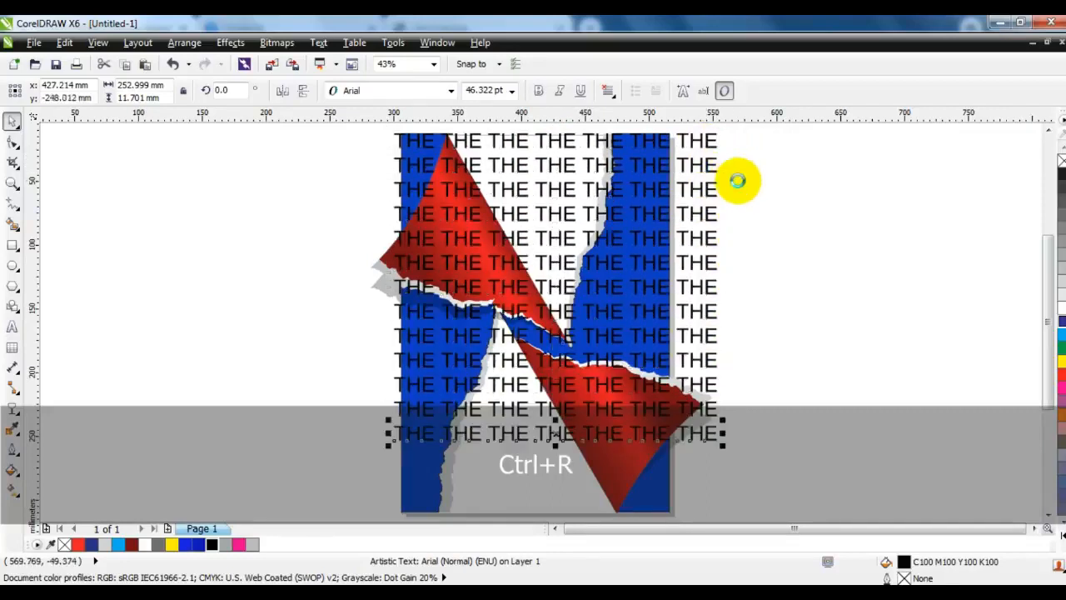
key(ctrl+r)
key(ctrl+r)
key(ctrl+r)
- Convert all the THE rows to curves and PowerClip them inside the blue page shape
drag(735, 127, 717, 493)
key(ctrl+q)
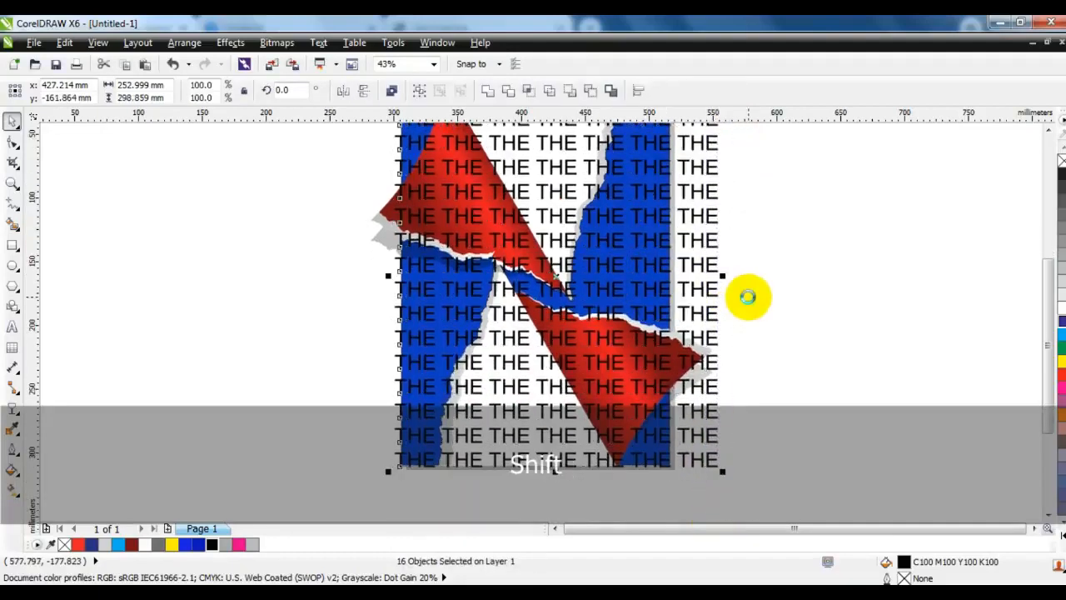
key(shift+Page_Down)
key(w)
click(660, 268)
click(756, 286)
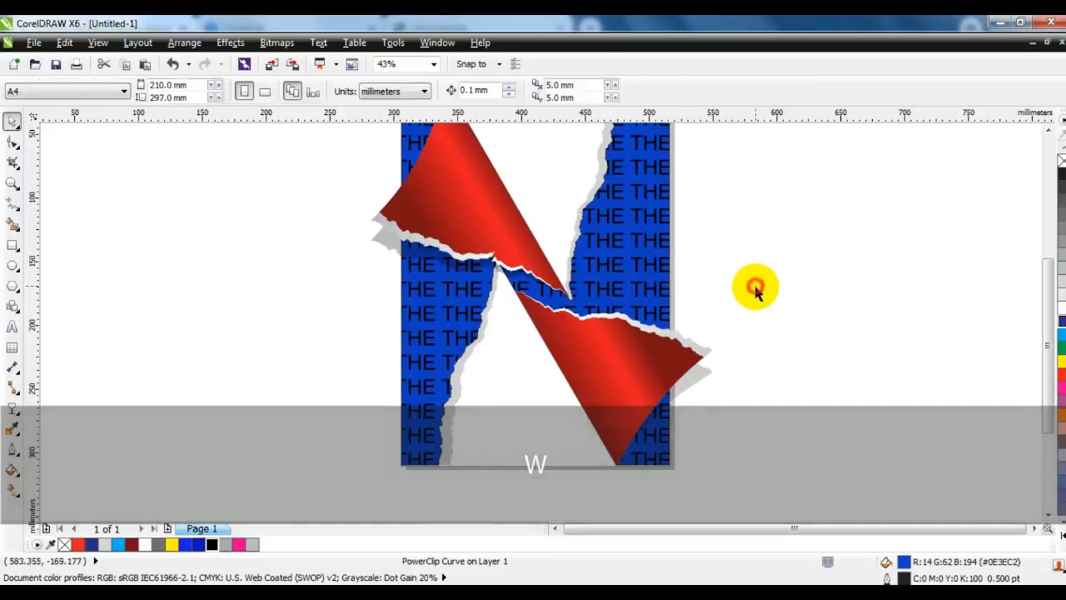
key(F4)
- Add the bold Arial text "NECKS" at about 296 pt and rotate it diagonally across the two red flaps
click(12, 326)
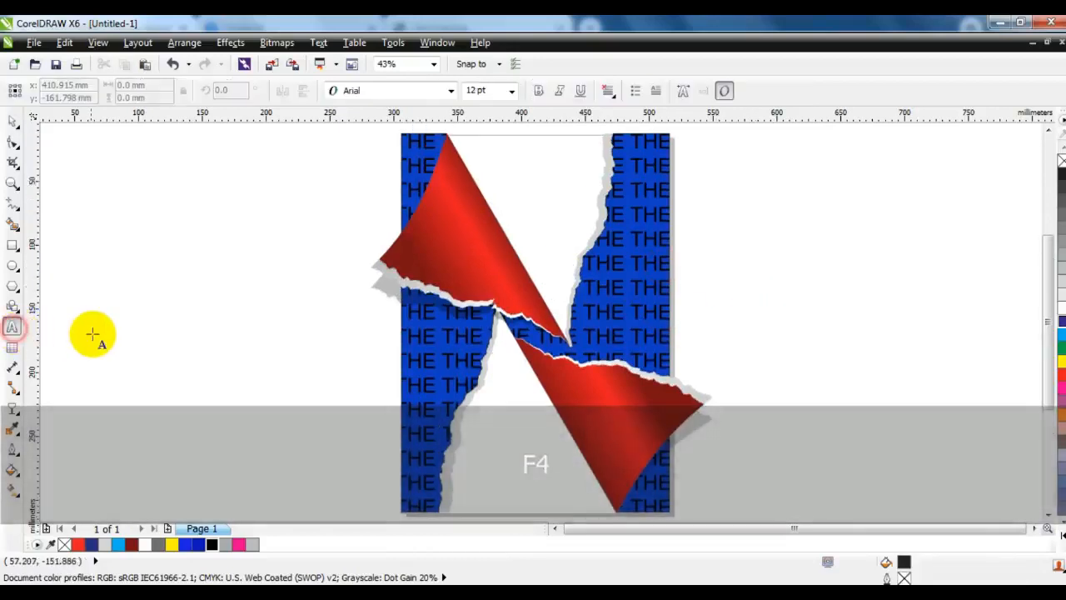
click(123, 385)
text(NECKS)
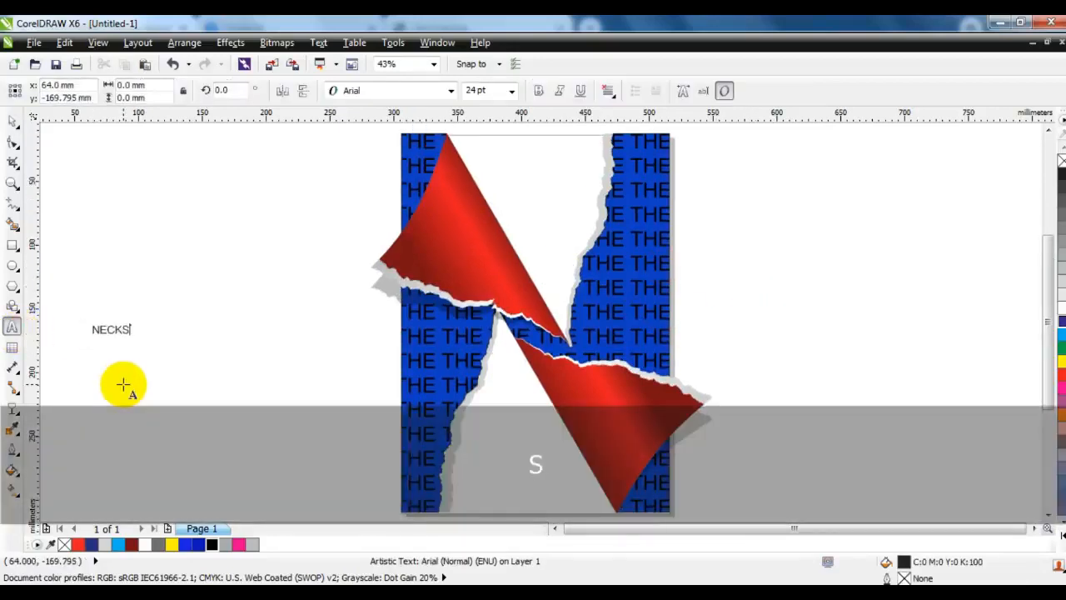
click(12, 122)
click(540, 90)
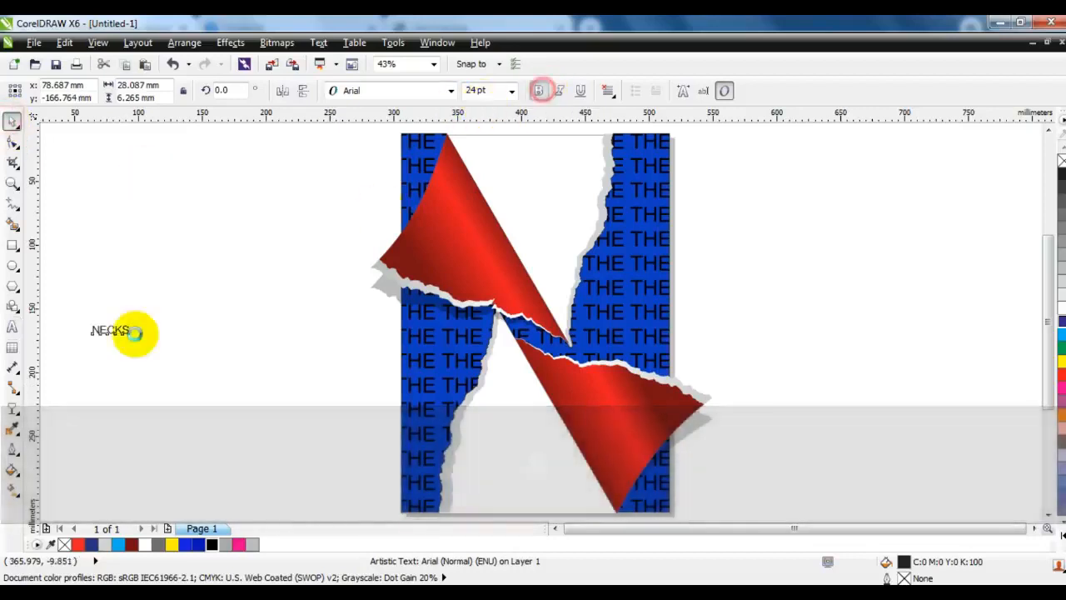
drag(133, 340, 385, 442)
click(241, 301)
drag(385, 289, 547, 360)
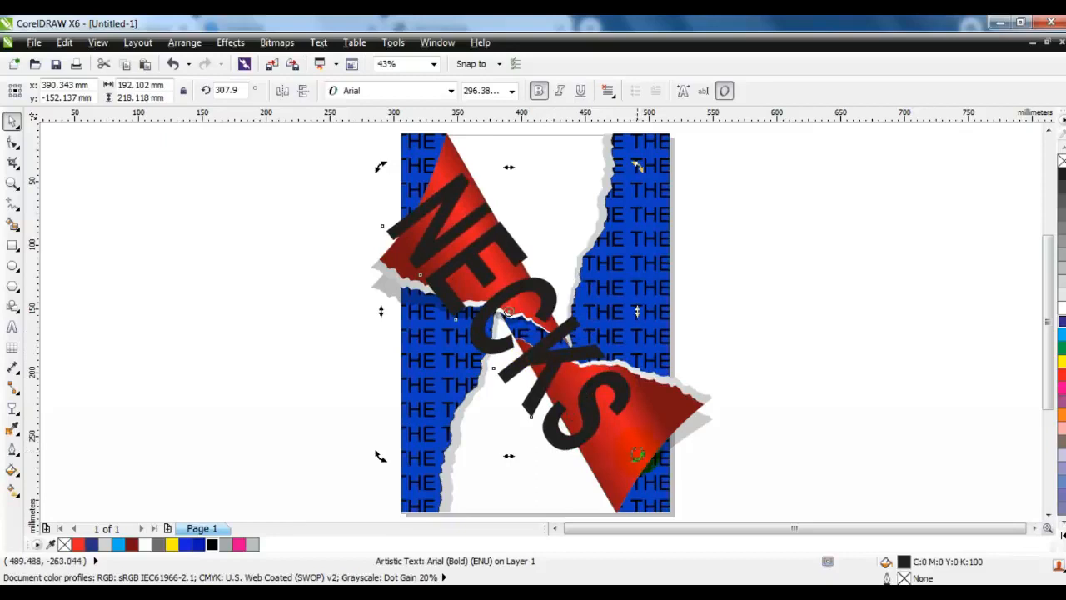
- Adjust the slant of the NECKS text, convert it to curves and stretch it to about 251 × 260 mm over the flaps
drag(636, 454, 643, 429)
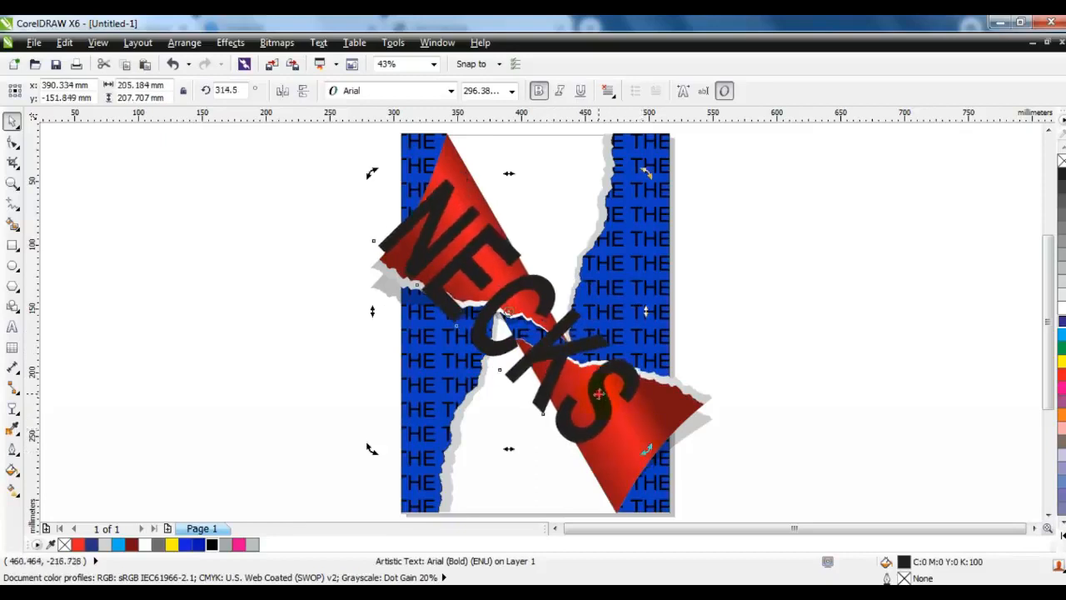
drag(645, 172, 681, 155)
drag(685, 472, 628, 454)
drag(690, 160, 695, 147)
key(ctrl+q)
drag(531, 152, 535, 143)
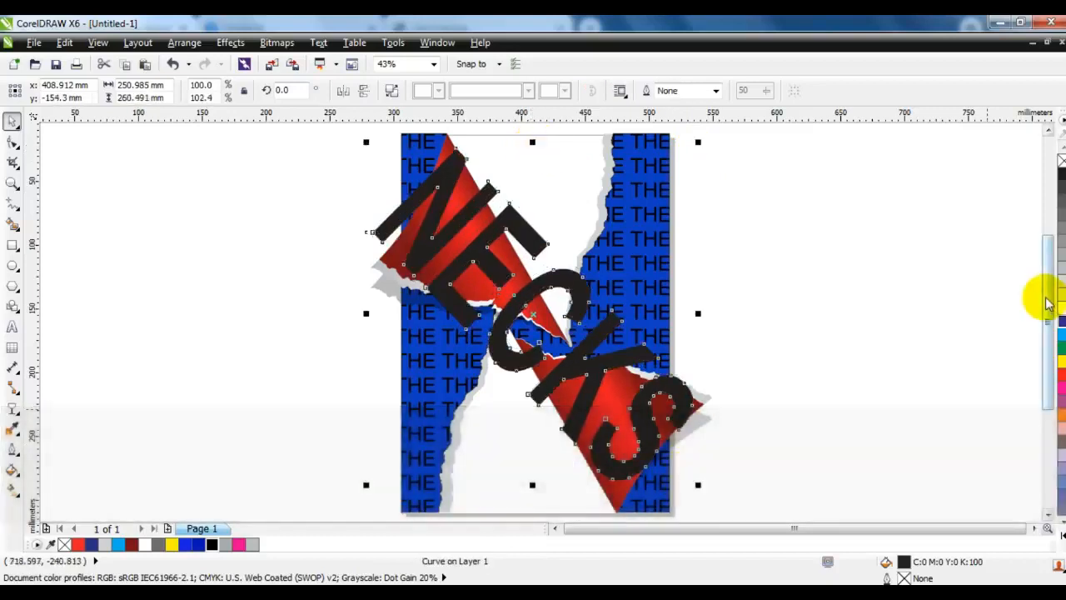
- Fill the NECKS text with a linear gradient of light grey and white across its diagonal, extending the gradient ends beyond the central letter
click(1062, 265)
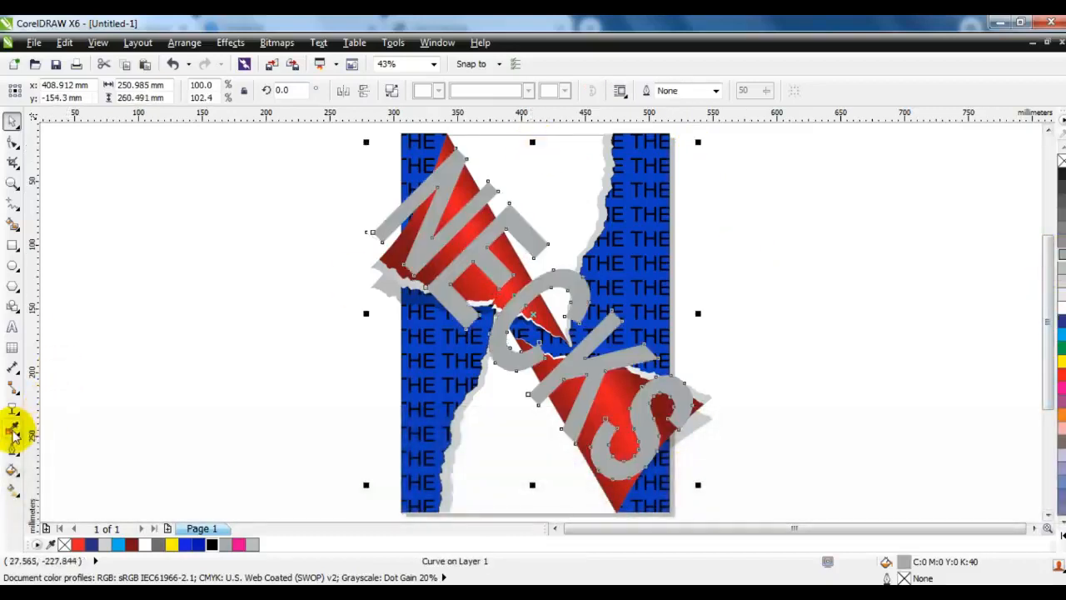
click(13, 489)
drag(575, 271, 483, 356)
drag(1061, 254, 482, 356)
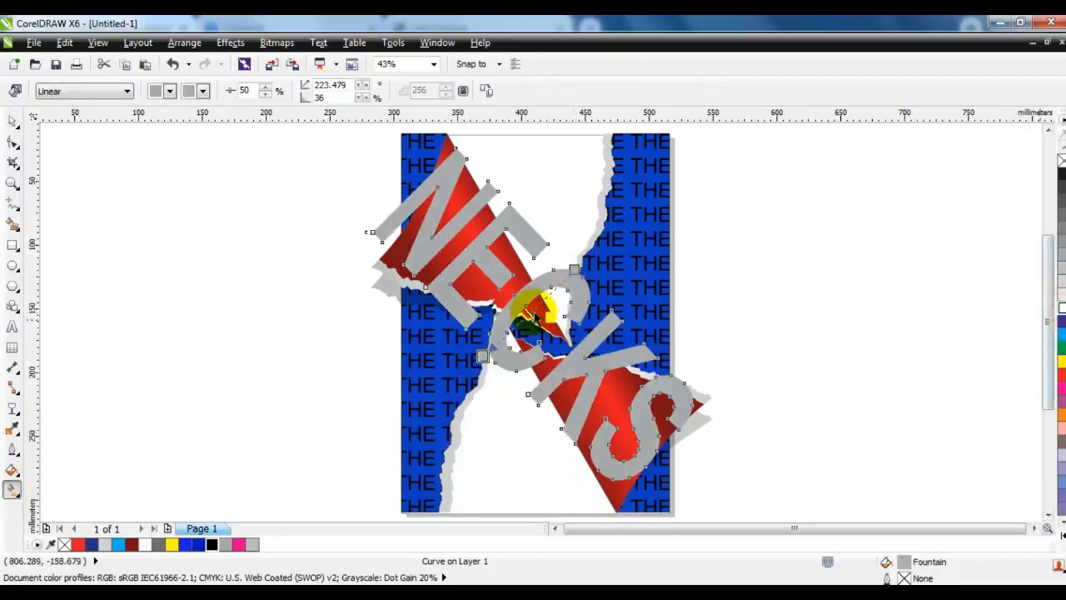
drag(536, 315, 532, 311)
drag(575, 268, 621, 236)
drag(483, 357, 450, 382)
click(11, 123)
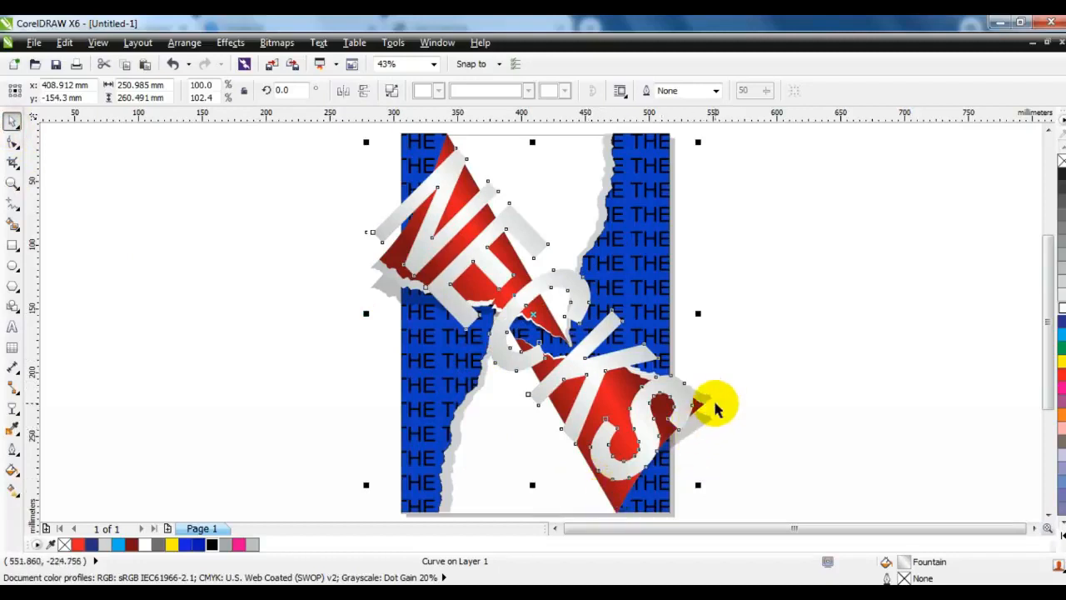
- PowerClip the NECKS text inside both red flaps so the lettering is cropped to their outlines
key(w)
click(591, 493)
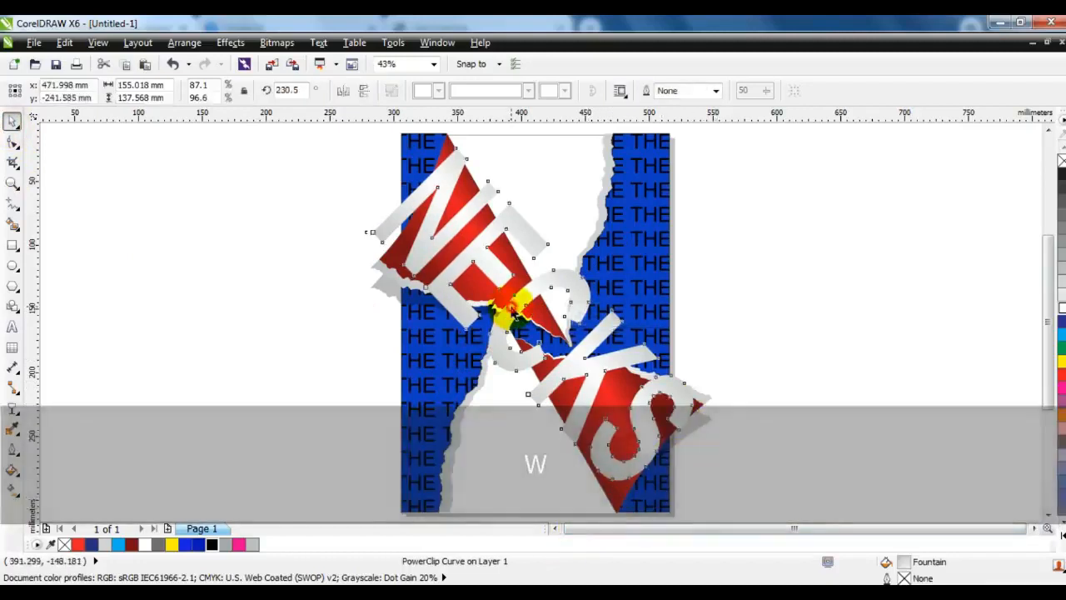
click(293, 284)
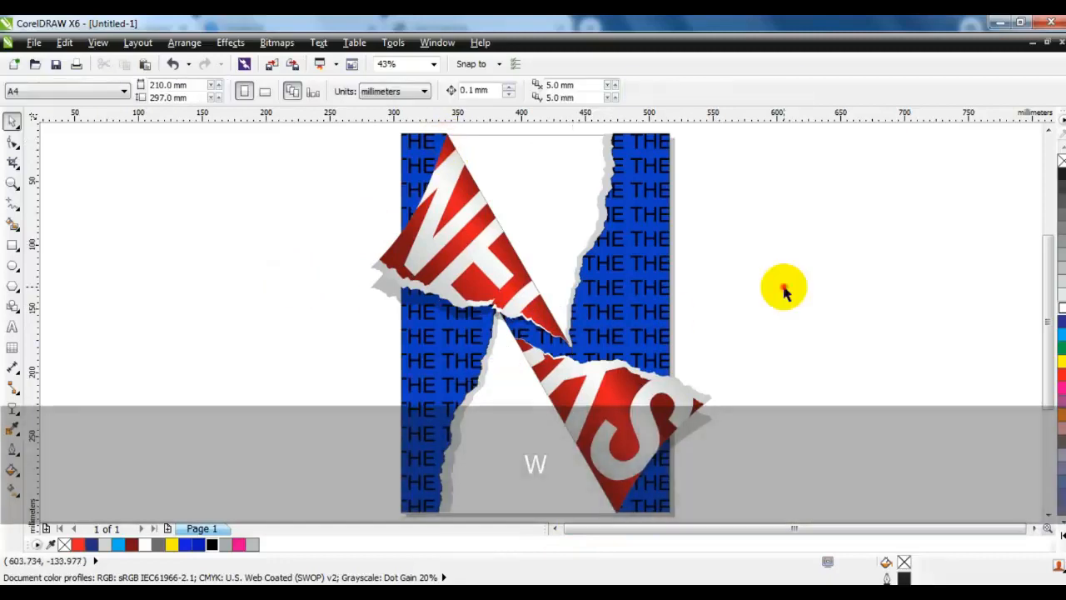
key(F3)
drag(683, 453, 465, 248)
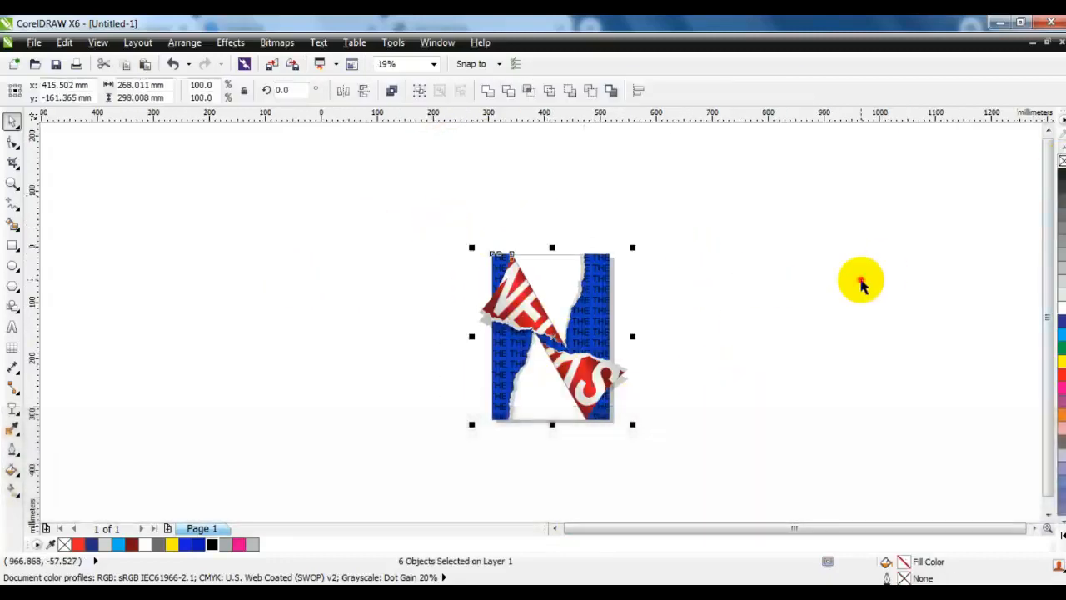
click(862, 285)
click(13, 183)
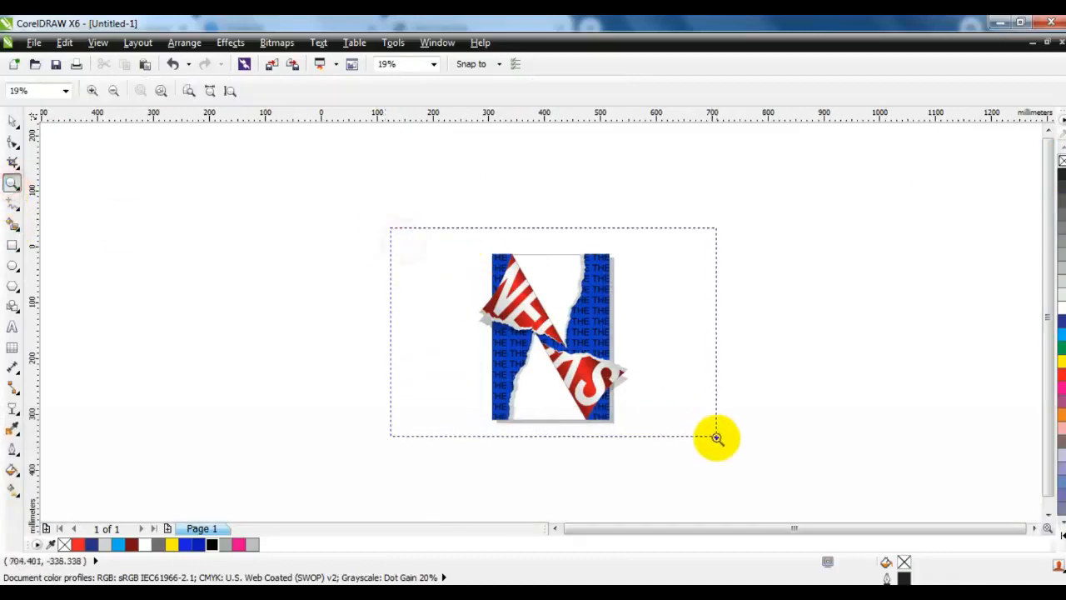